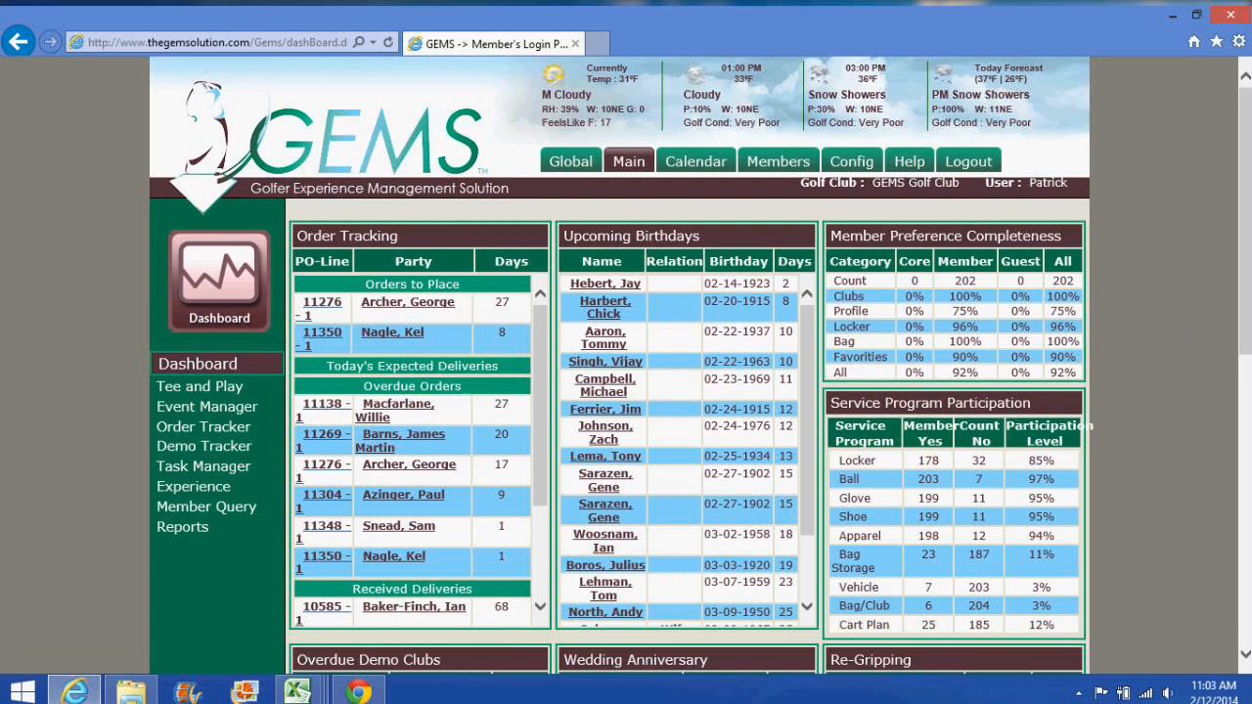
scroll(1249, 314, down, 1)
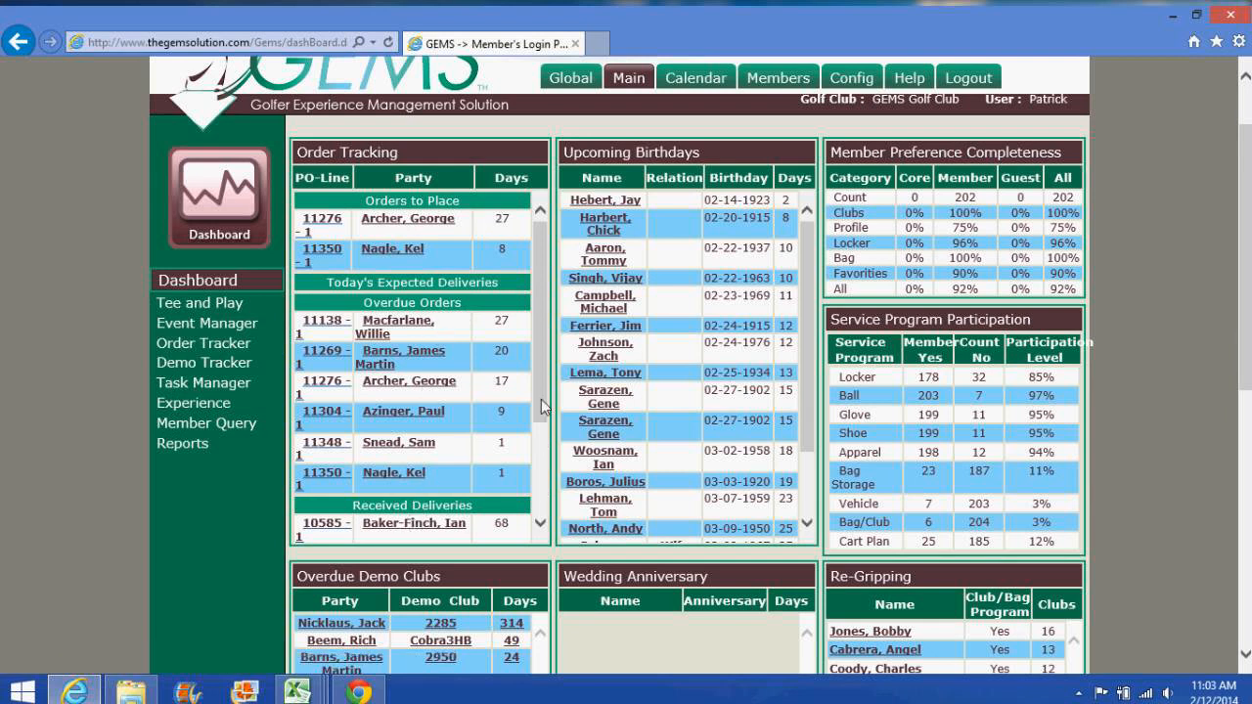
drag(541, 399, 542, 372)
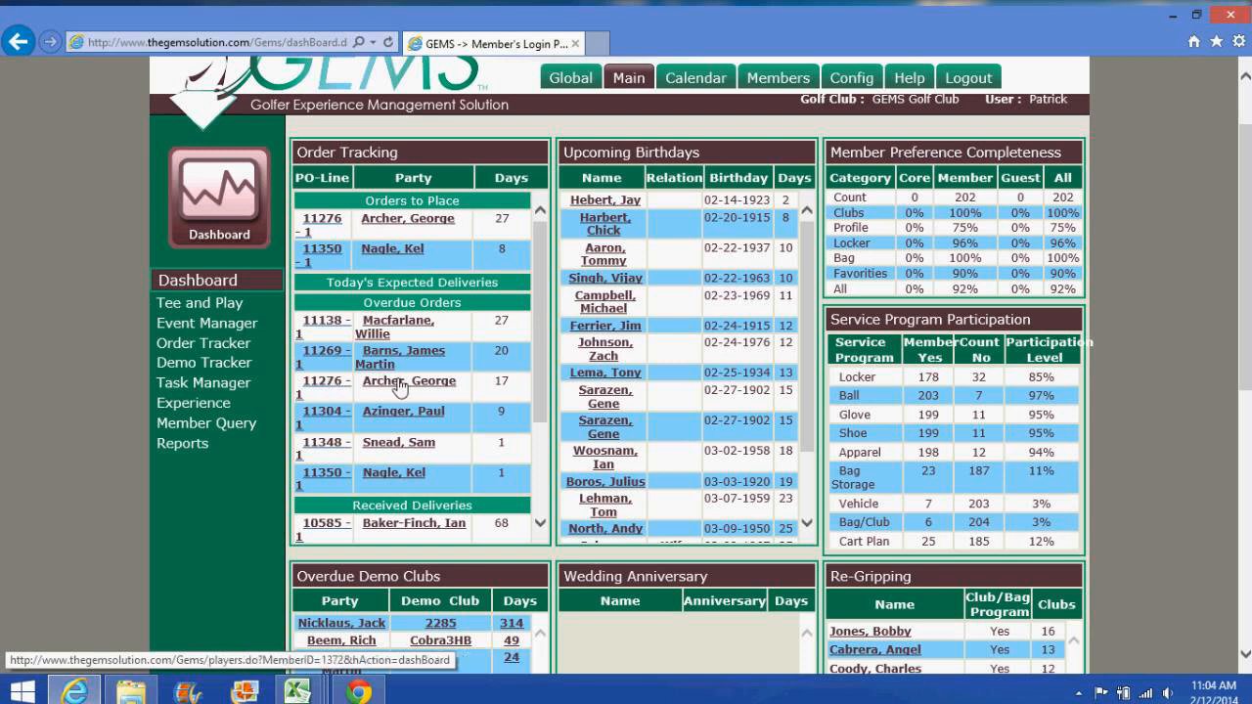
Step: Open overdue Foot Joy order 11276 and scroll through its header and single order line
click(330, 383)
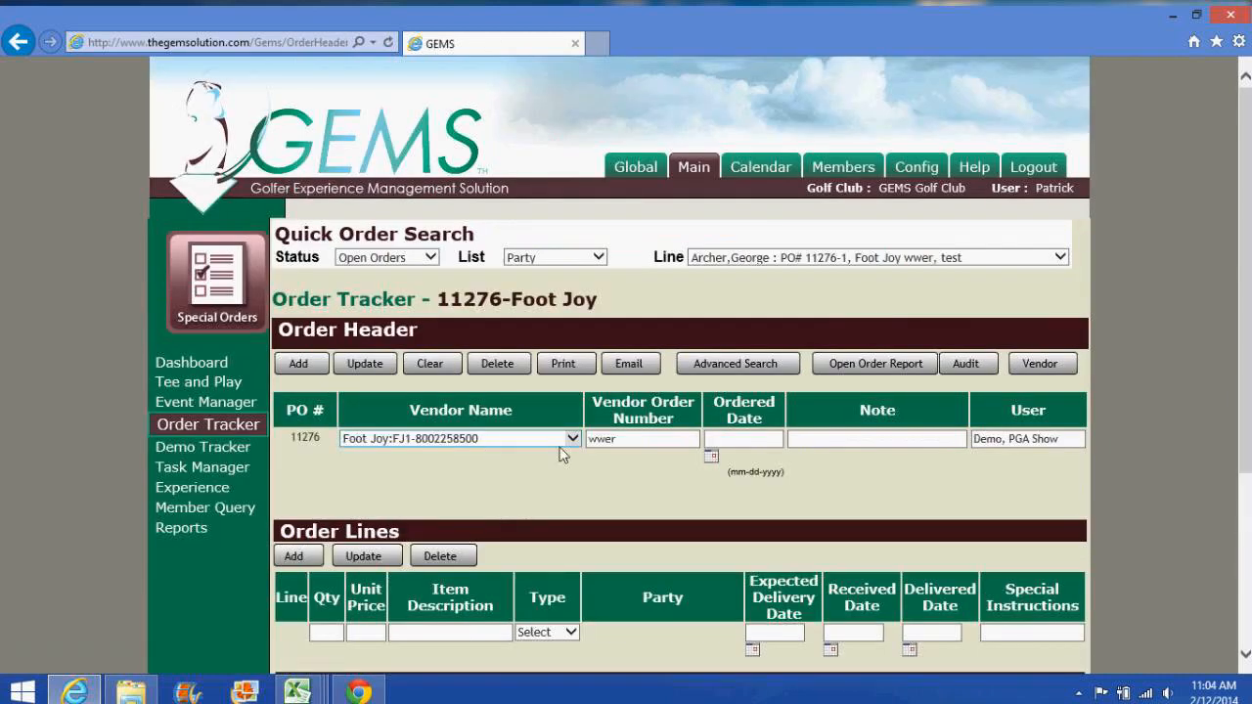
scroll(834, 399, down, 1)
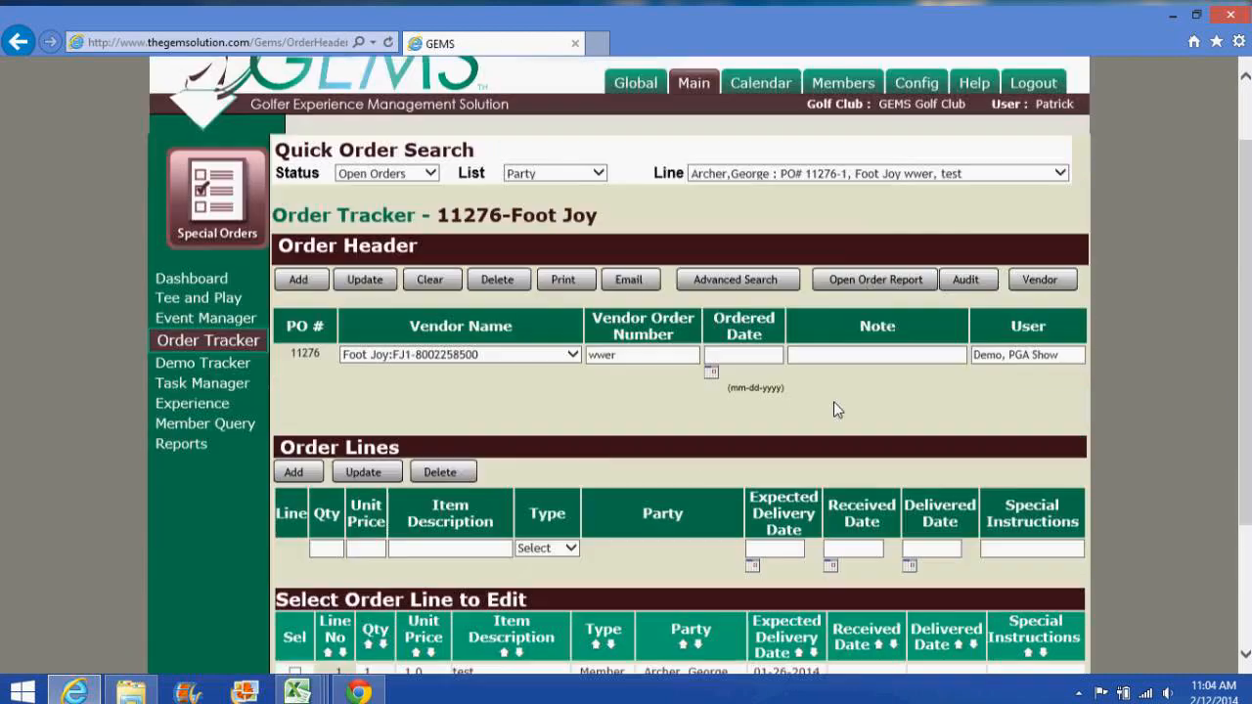
scroll(834, 402, down, 1)
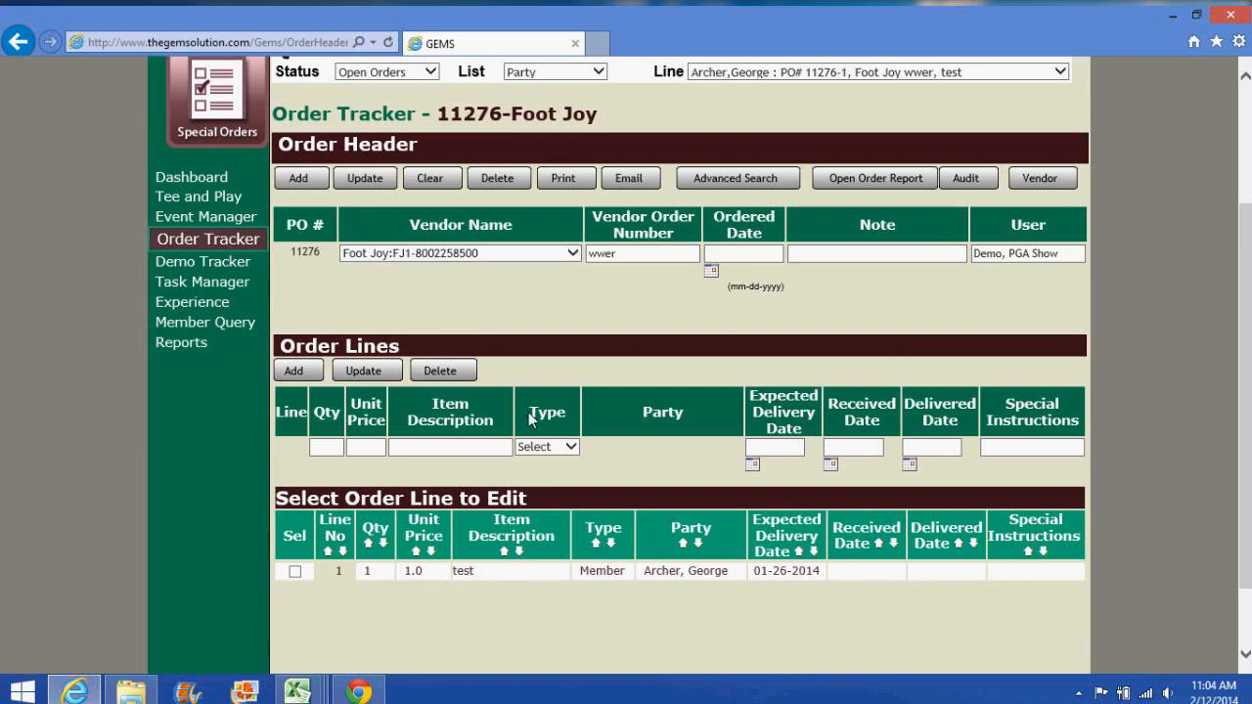
scroll(614, 457, up, 2)
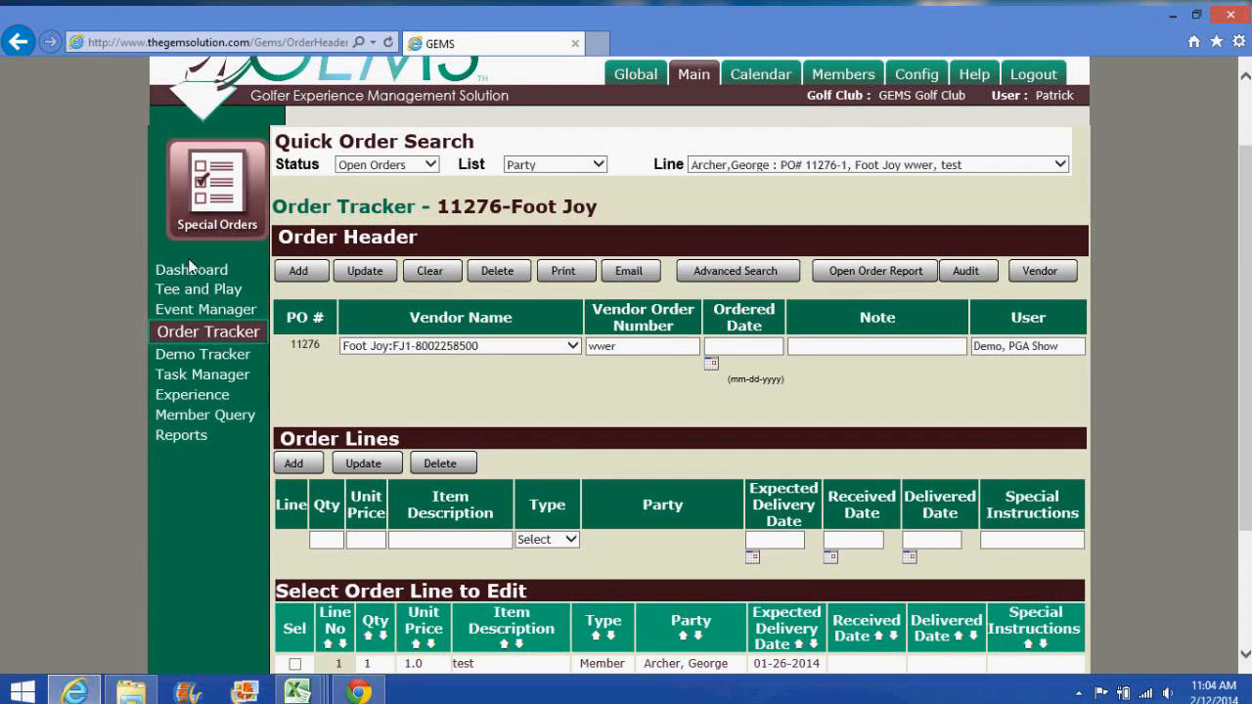
Step: Start a blank Order Tracker form and view open orders listed by Party, then by Vendor
click(208, 332)
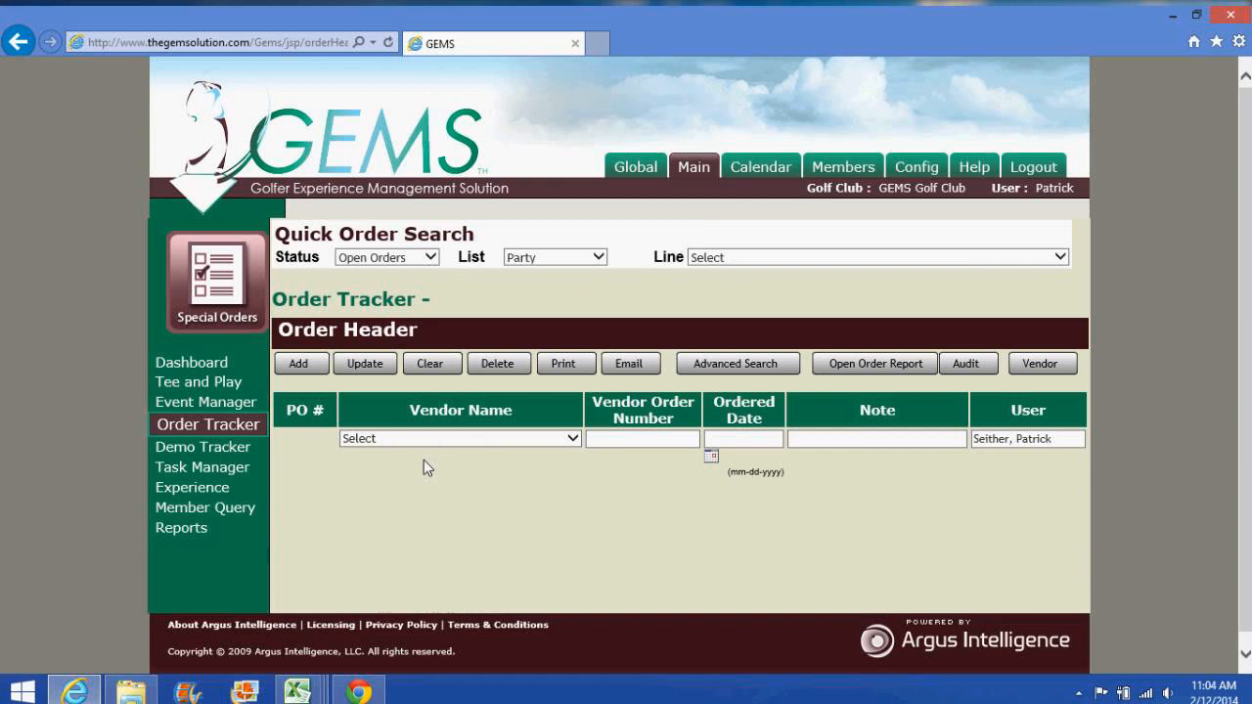
scroll(569, 448, down, 1)
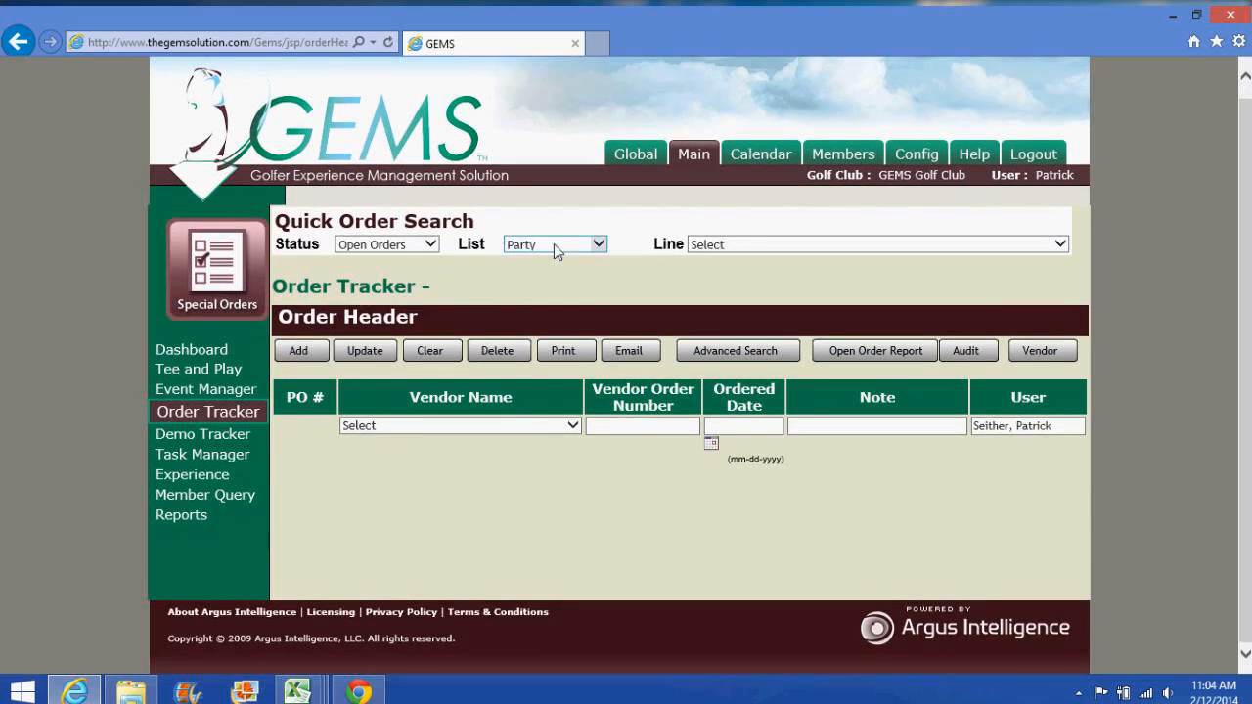
click(555, 245)
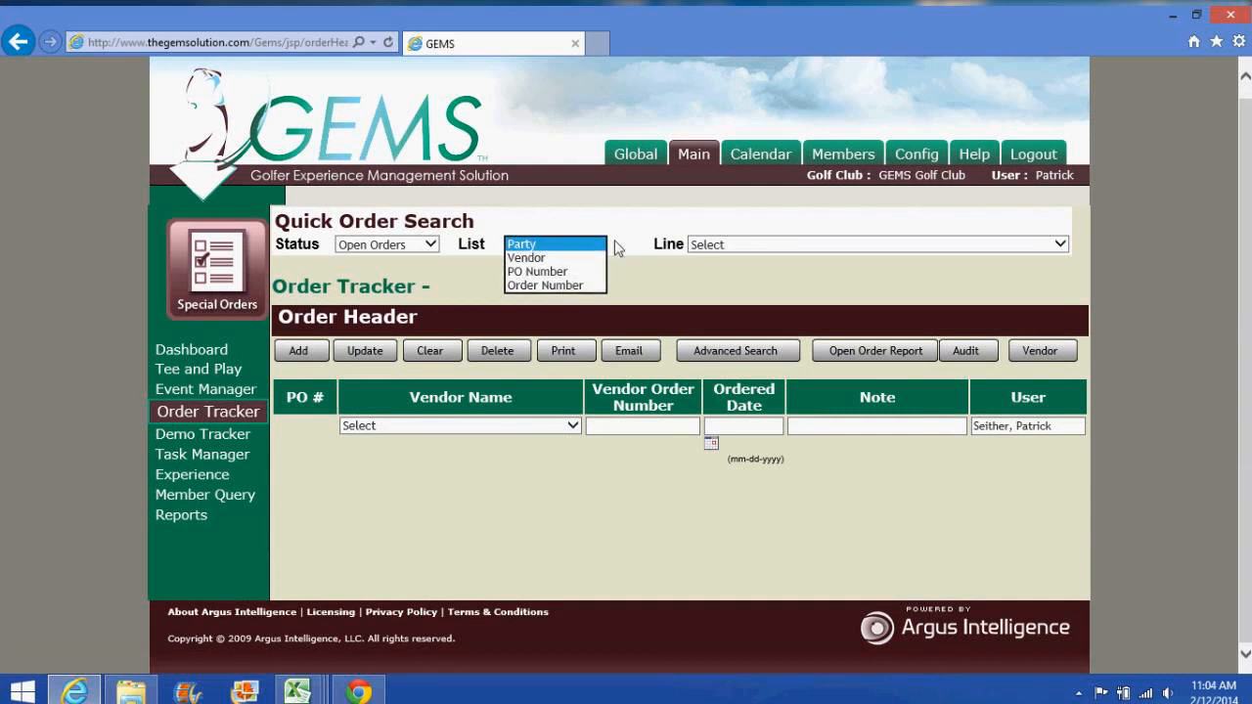
click(719, 245)
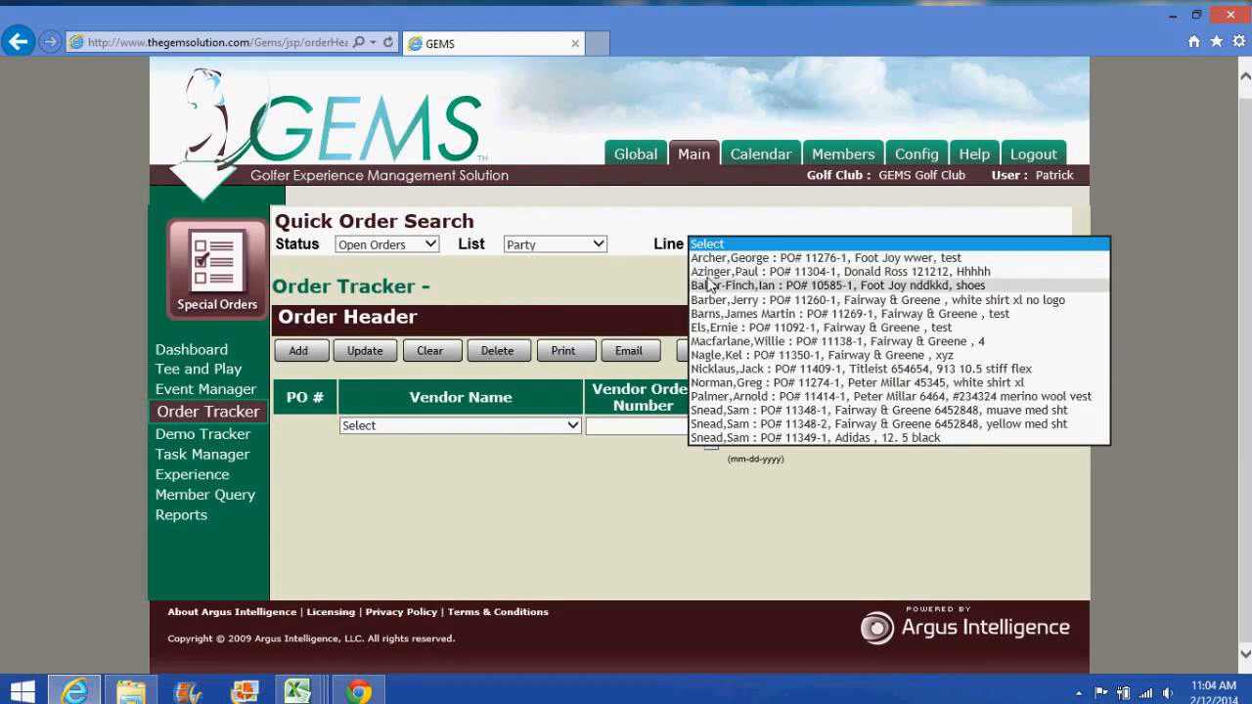
click(560, 245)
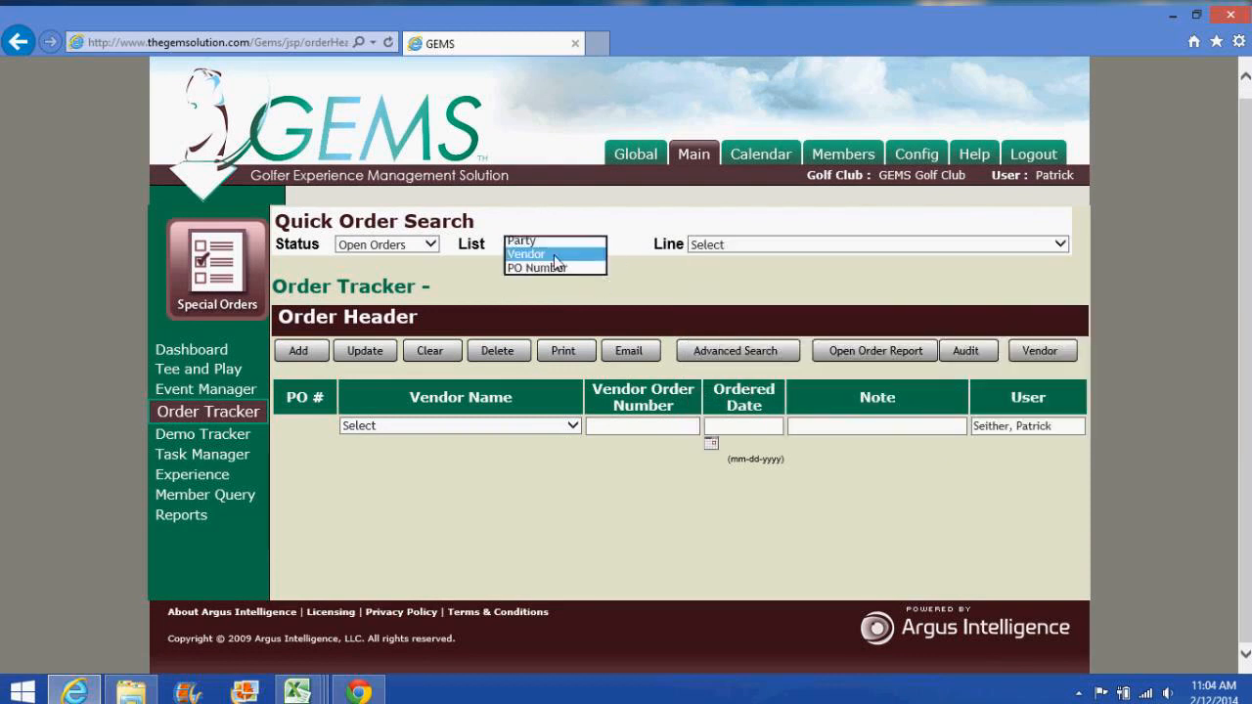
click(548, 257)
click(721, 246)
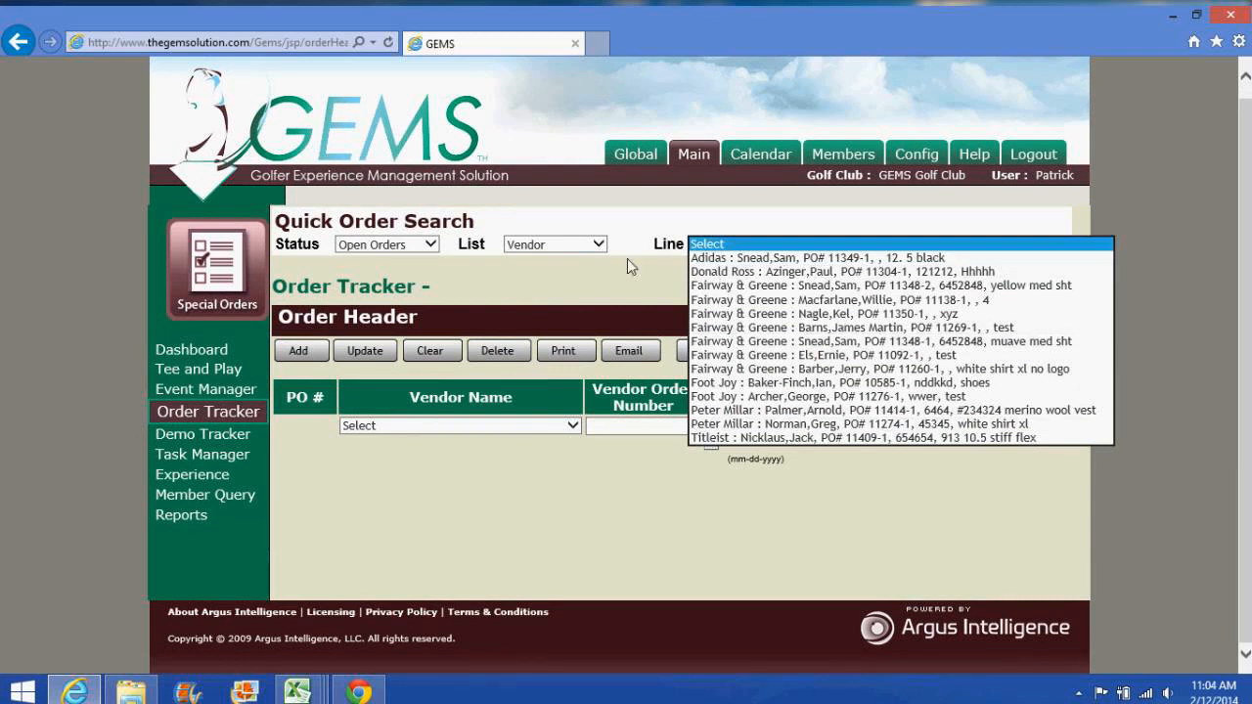
Step: View open orders listed by PO Number, dismiss the list, and bring up Advanced Search
click(562, 245)
click(563, 257)
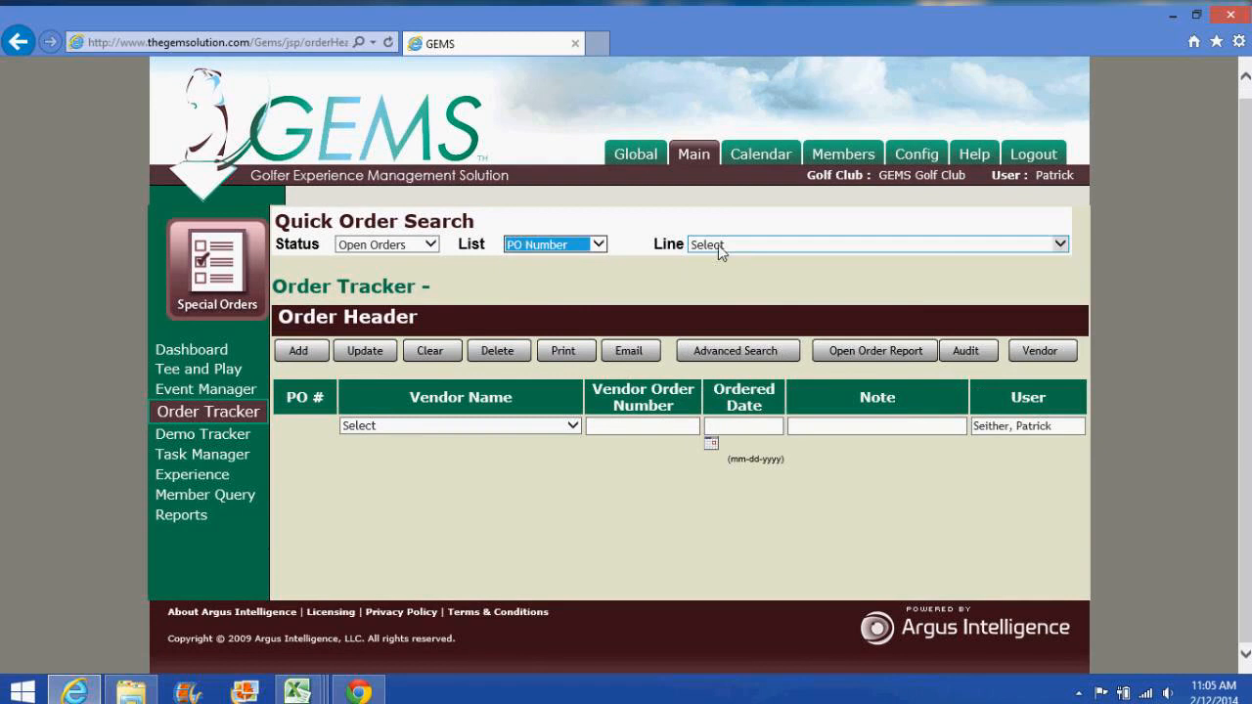
click(721, 247)
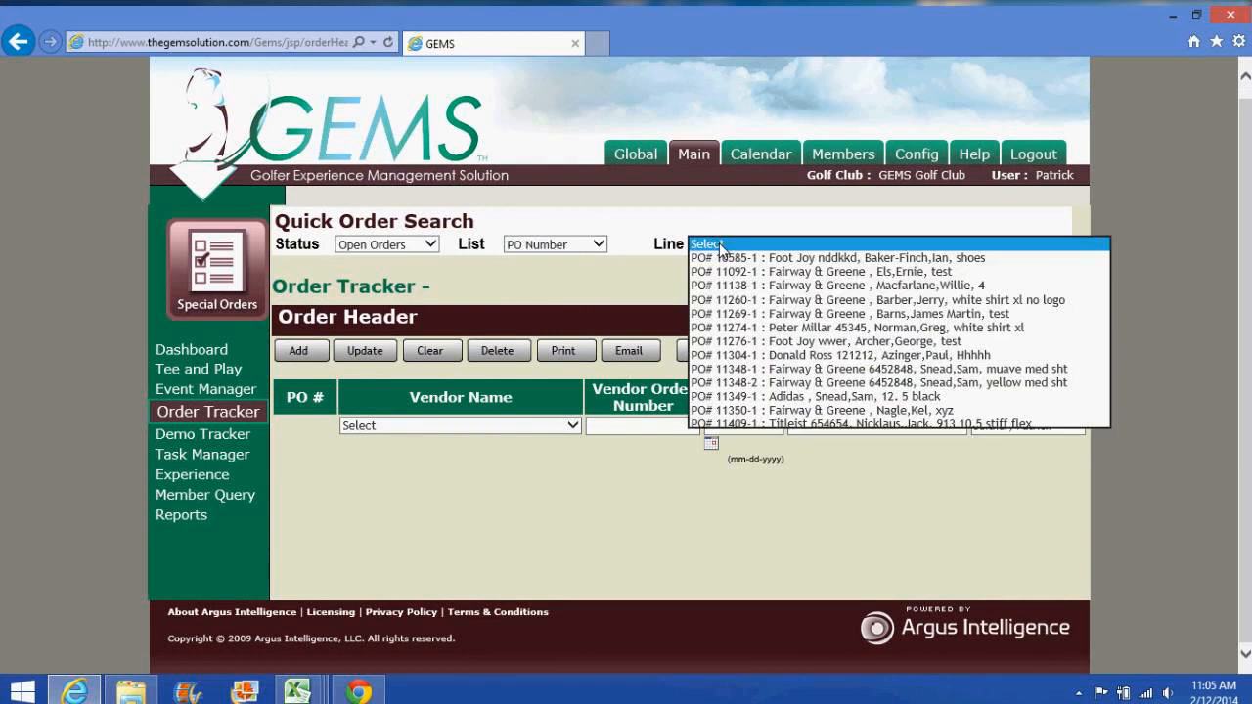
click(580, 246)
click(601, 430)
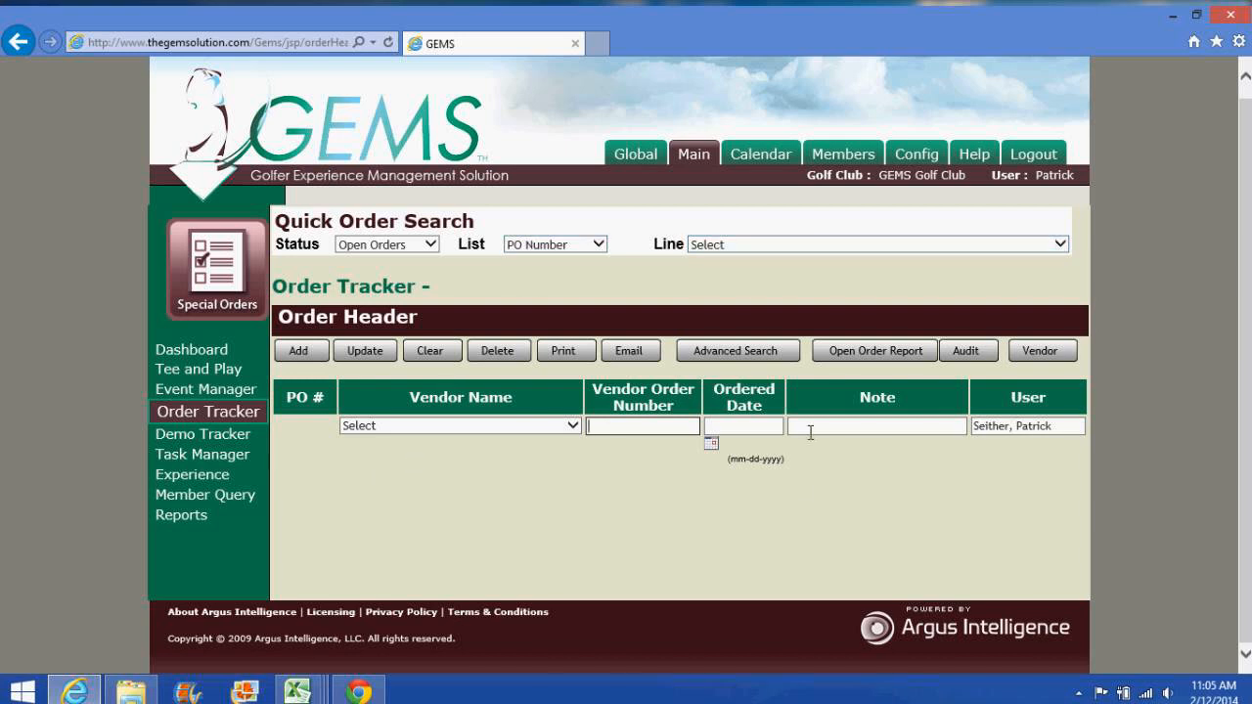
click(723, 352)
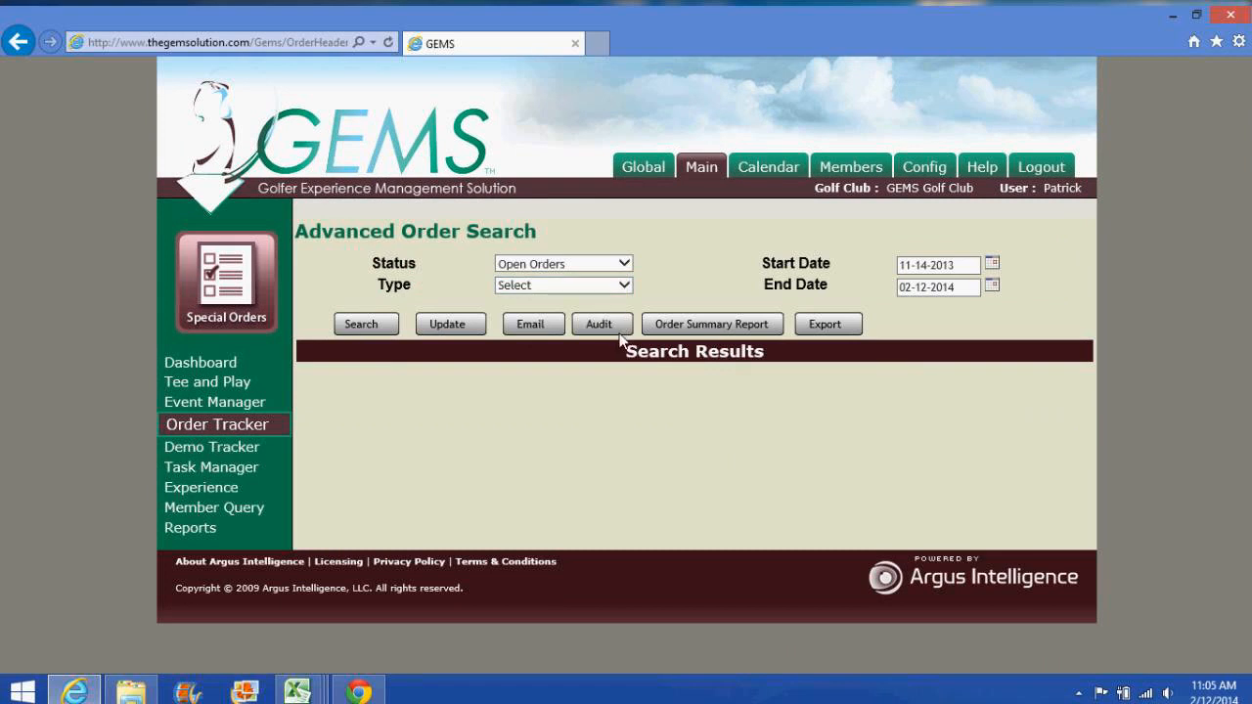
Step: Search for orders with status Closed Orders and type Member
click(607, 266)
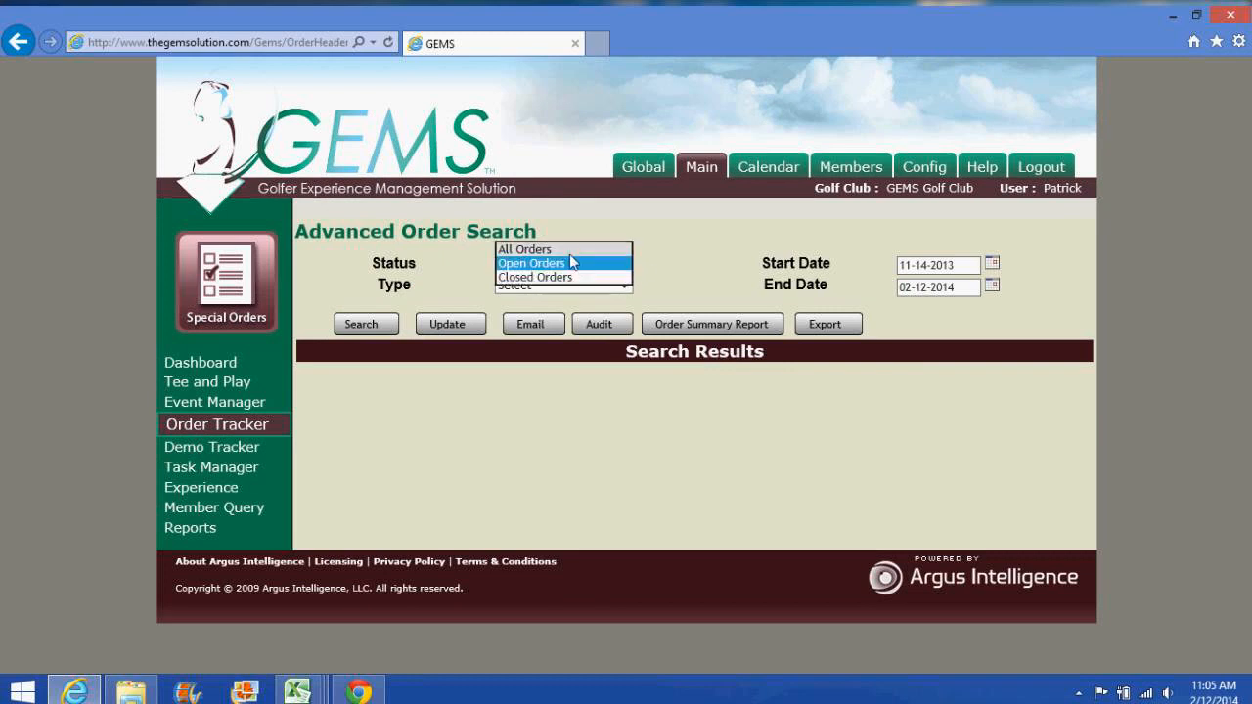
click(567, 277)
click(567, 285)
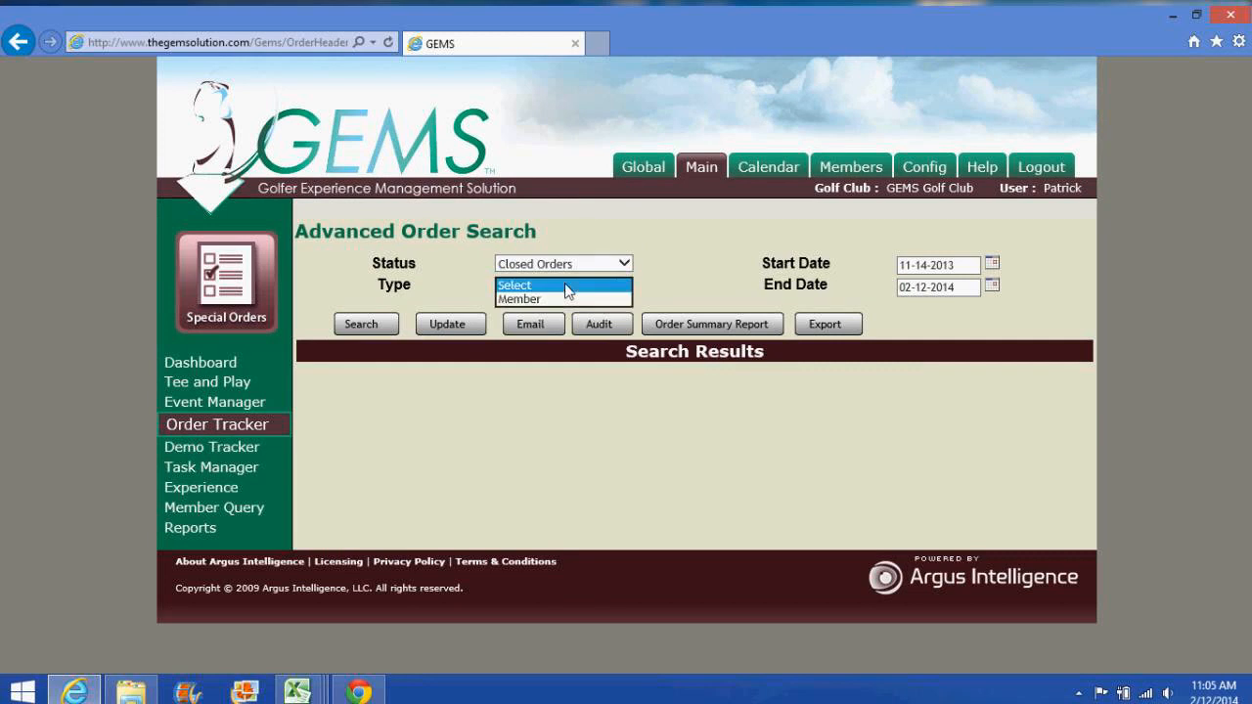
click(566, 307)
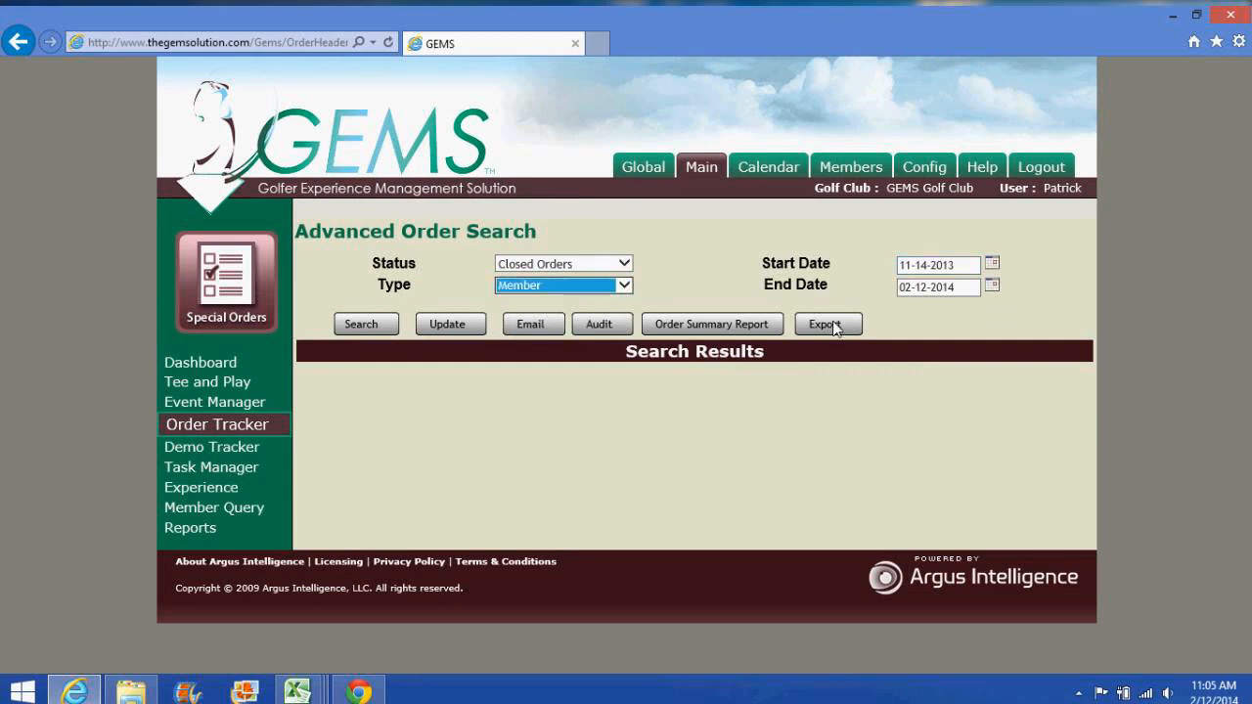
click(371, 321)
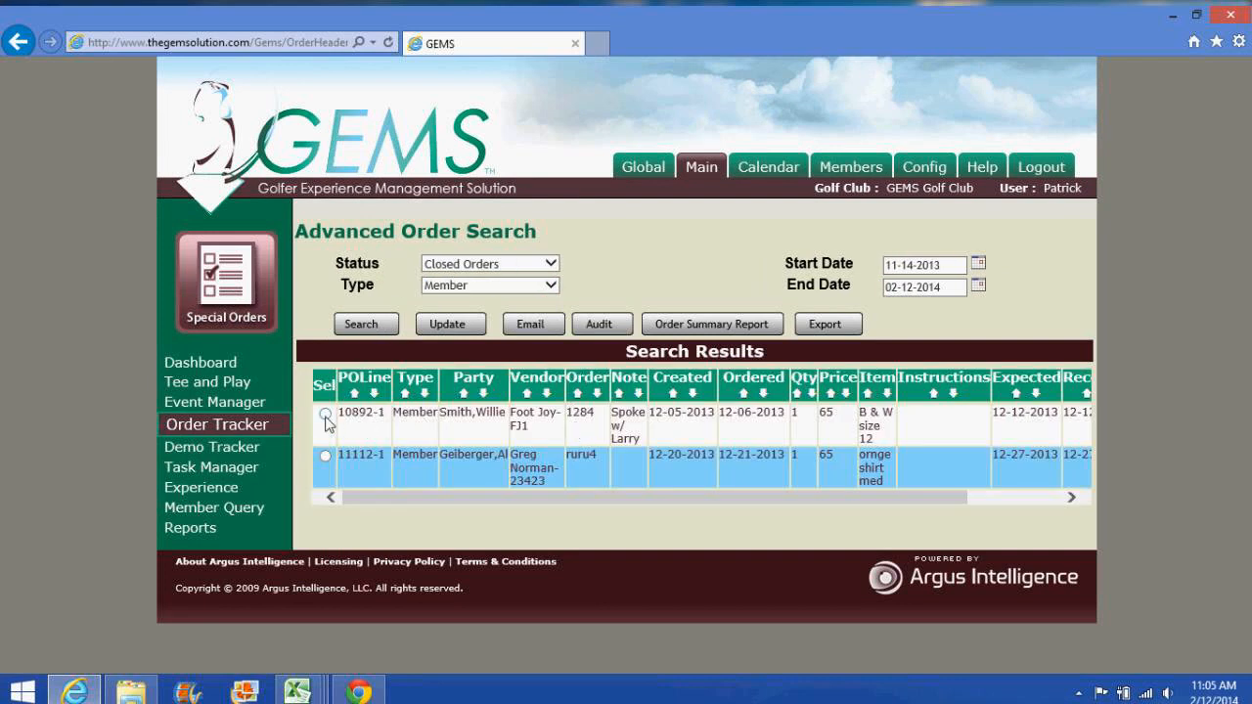
Step: Open closed Foot Joy order 10892 and review its received and delivered dates
click(446, 325)
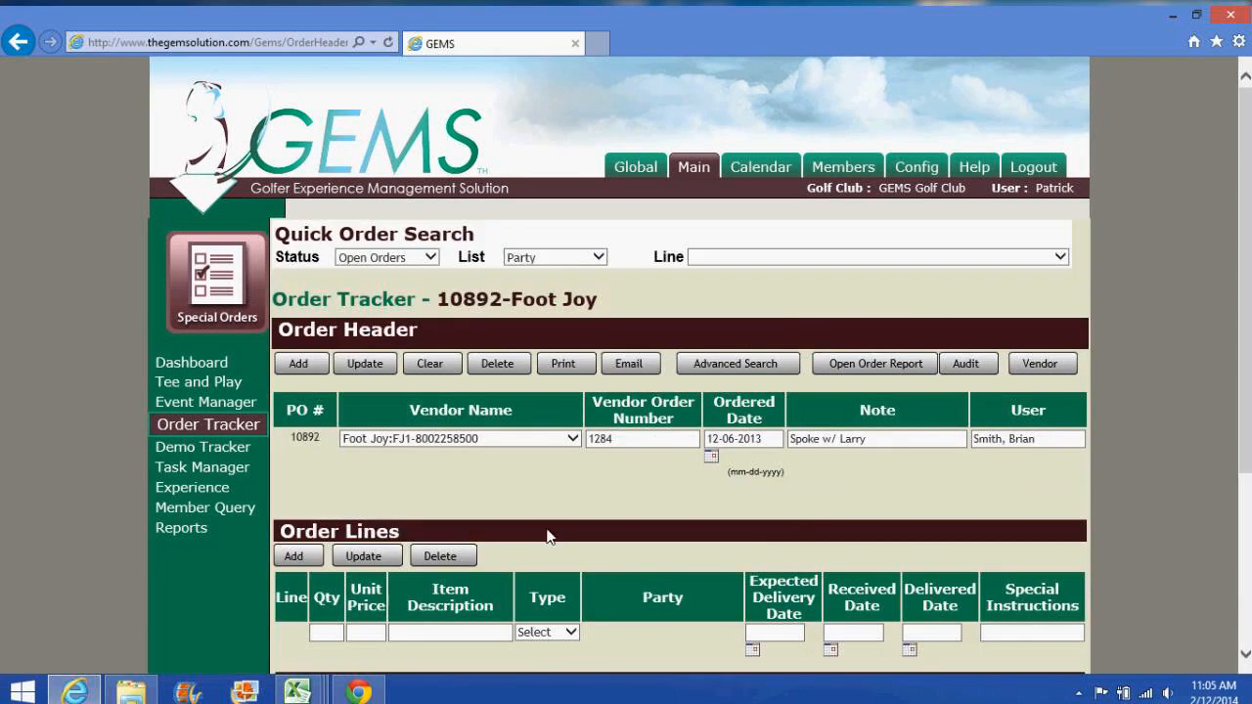
scroll(749, 483, down, 1)
scroll(749, 496, down, 3)
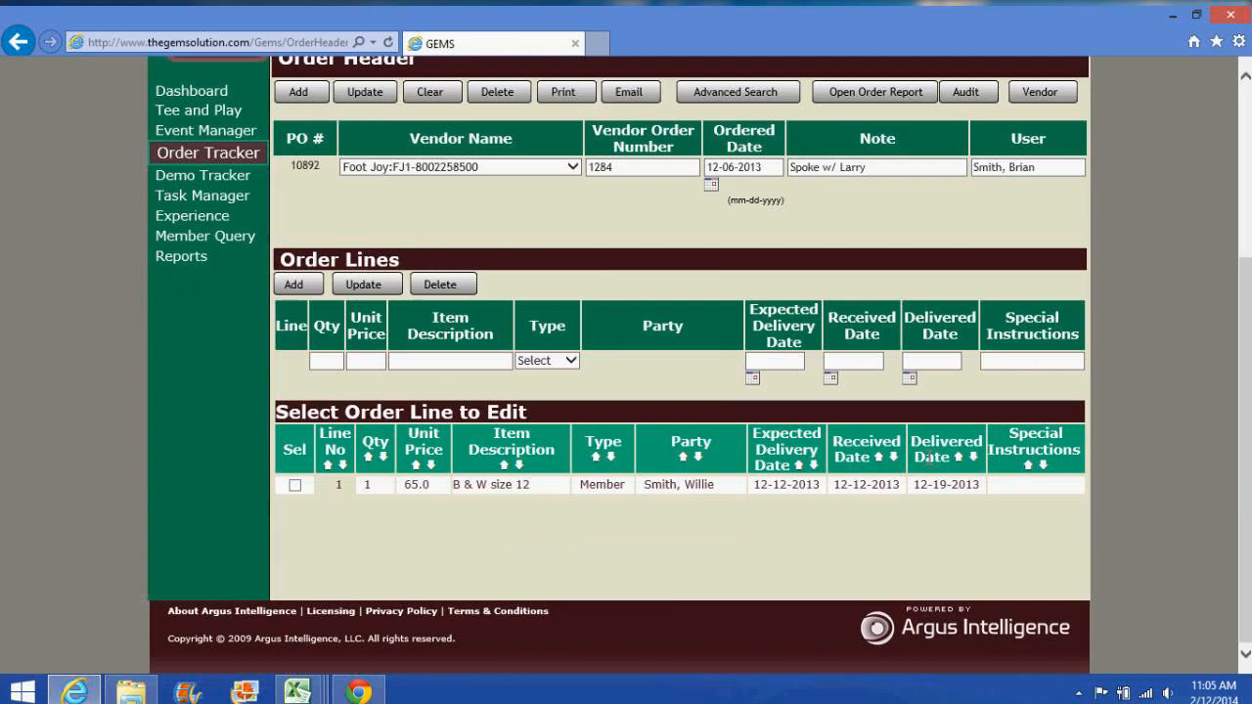
scroll(500, 516, up, 1)
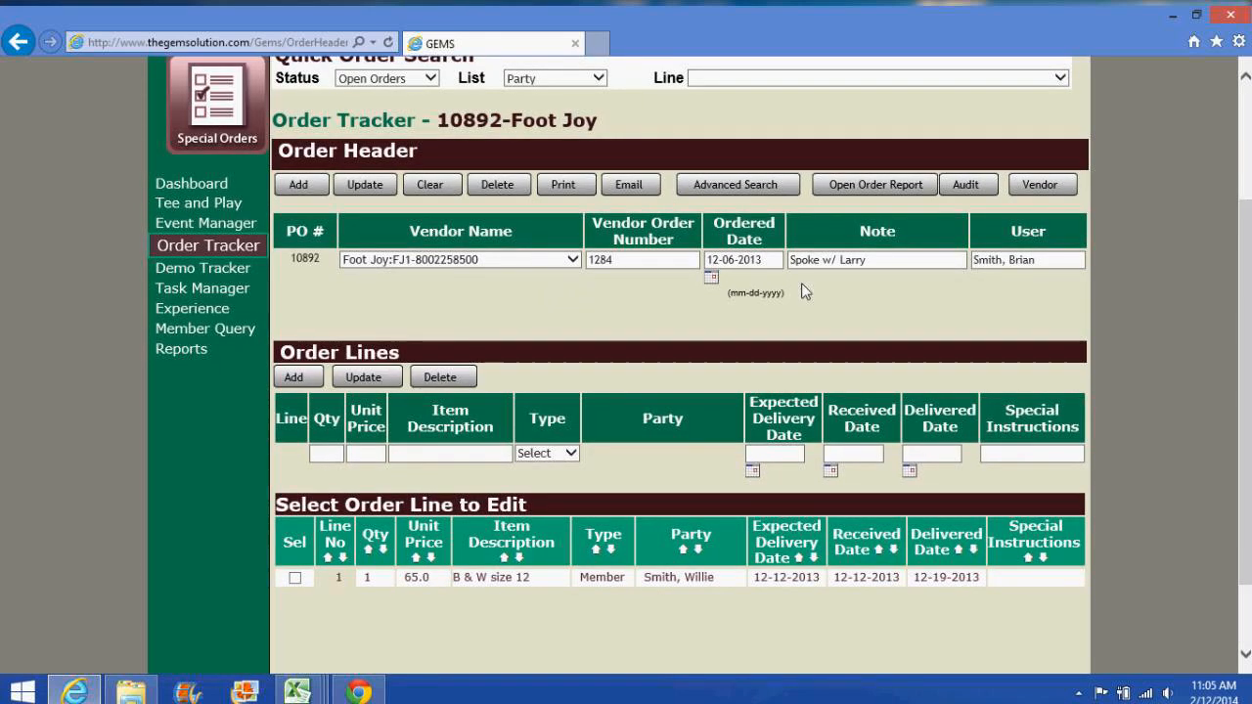
click(966, 192)
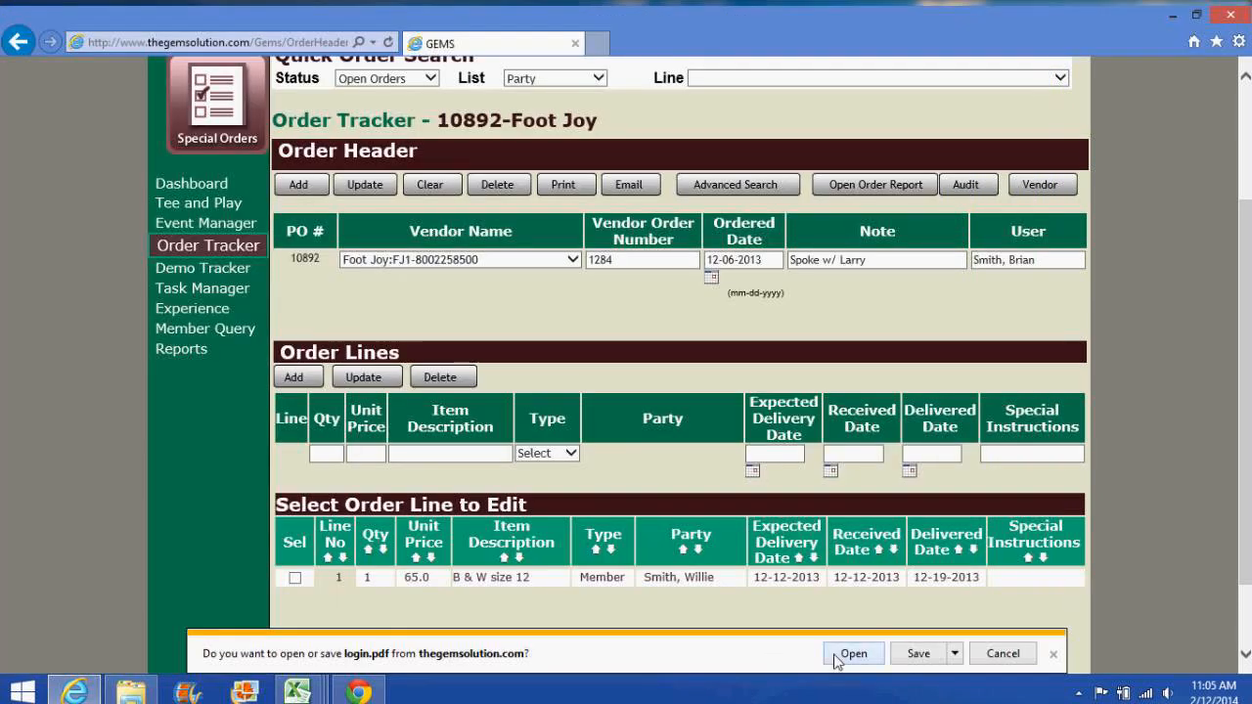
click(847, 655)
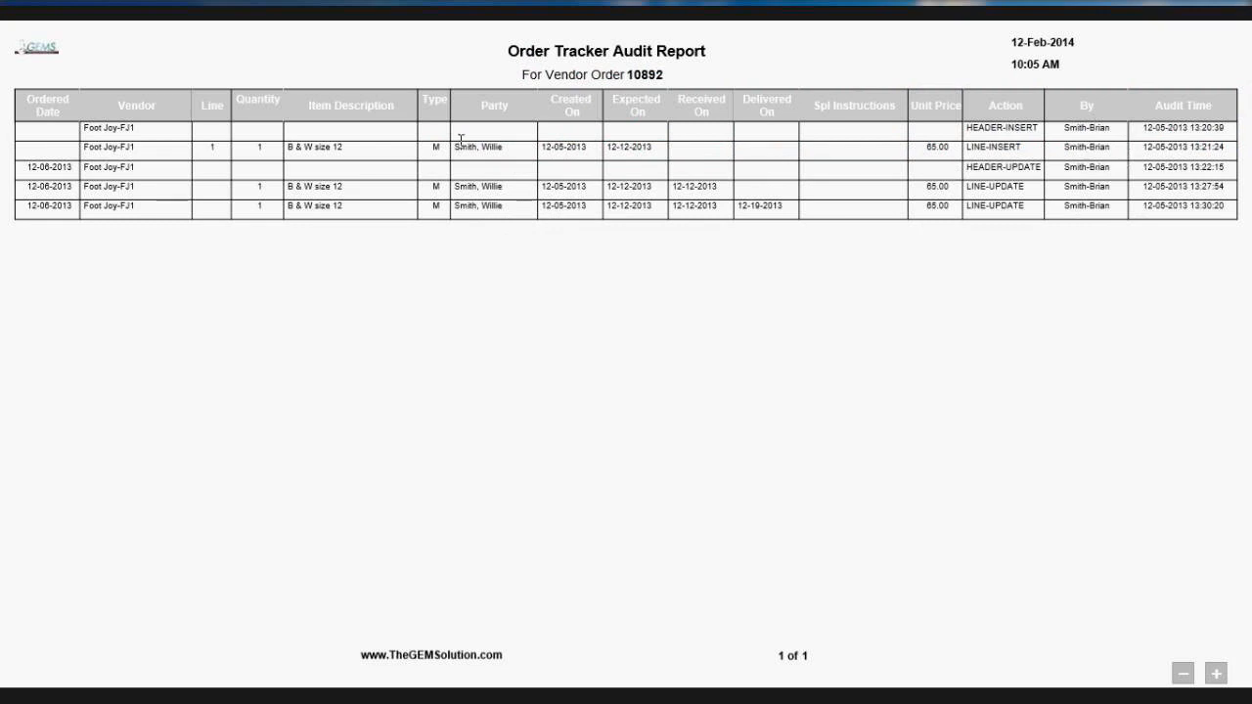
mouse_move(1, 9)
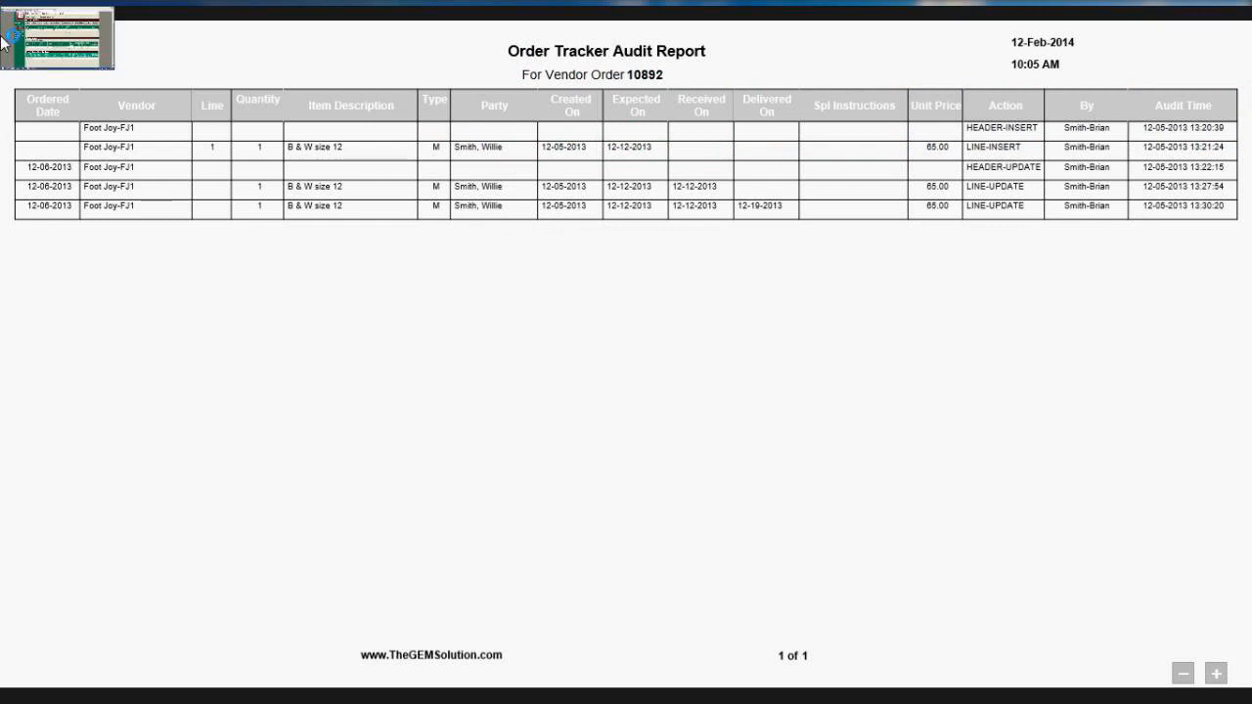
click(2, 32)
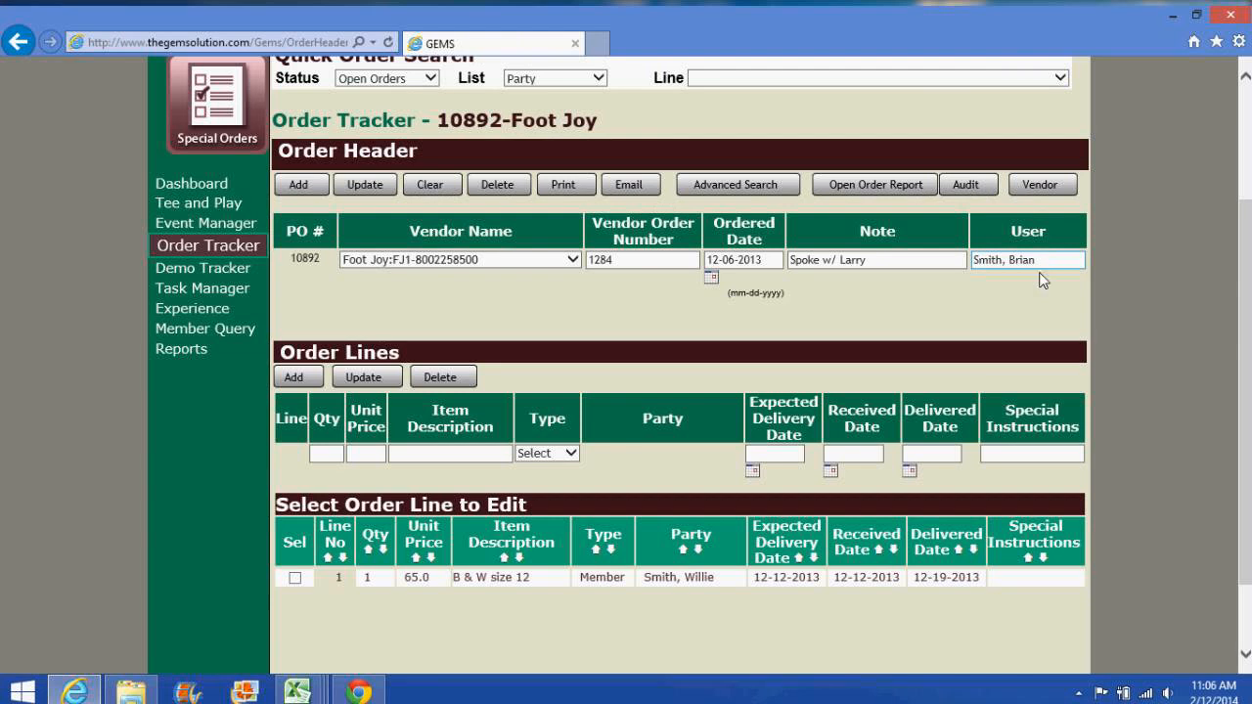
Step: On a blank order form, choose vendor Peter Millar and add the new order
click(241, 245)
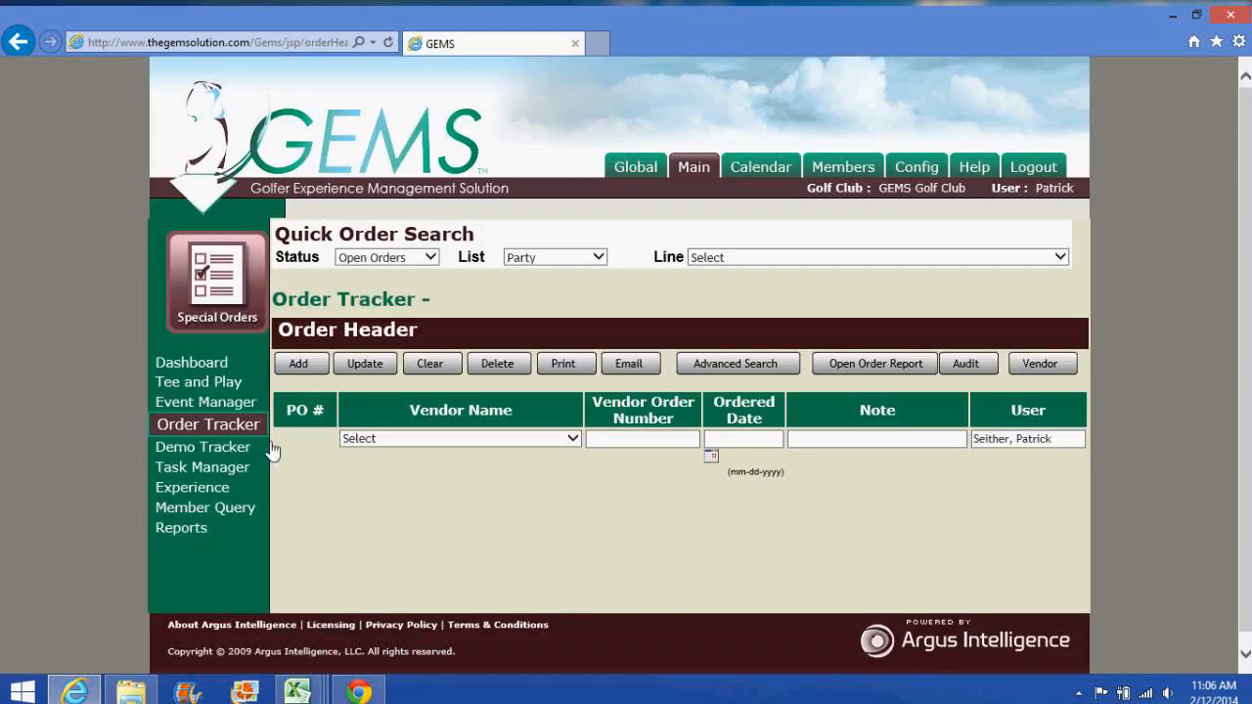
click(361, 442)
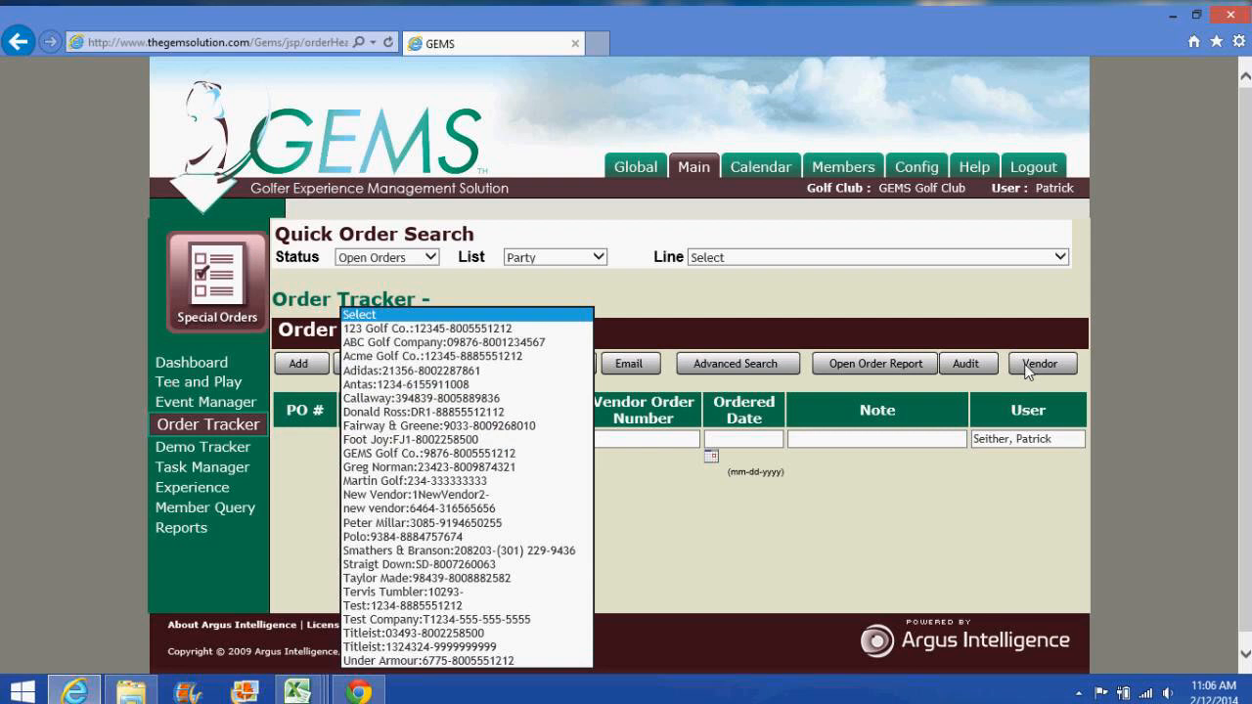
click(388, 522)
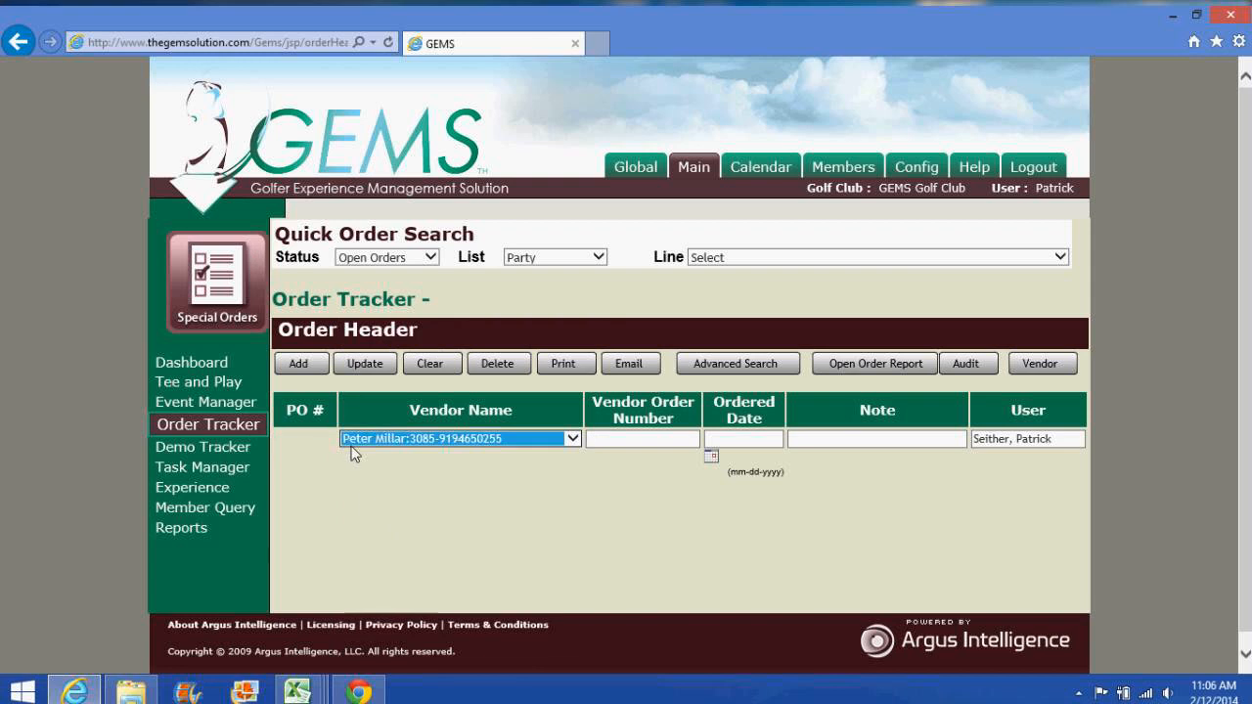
click(301, 364)
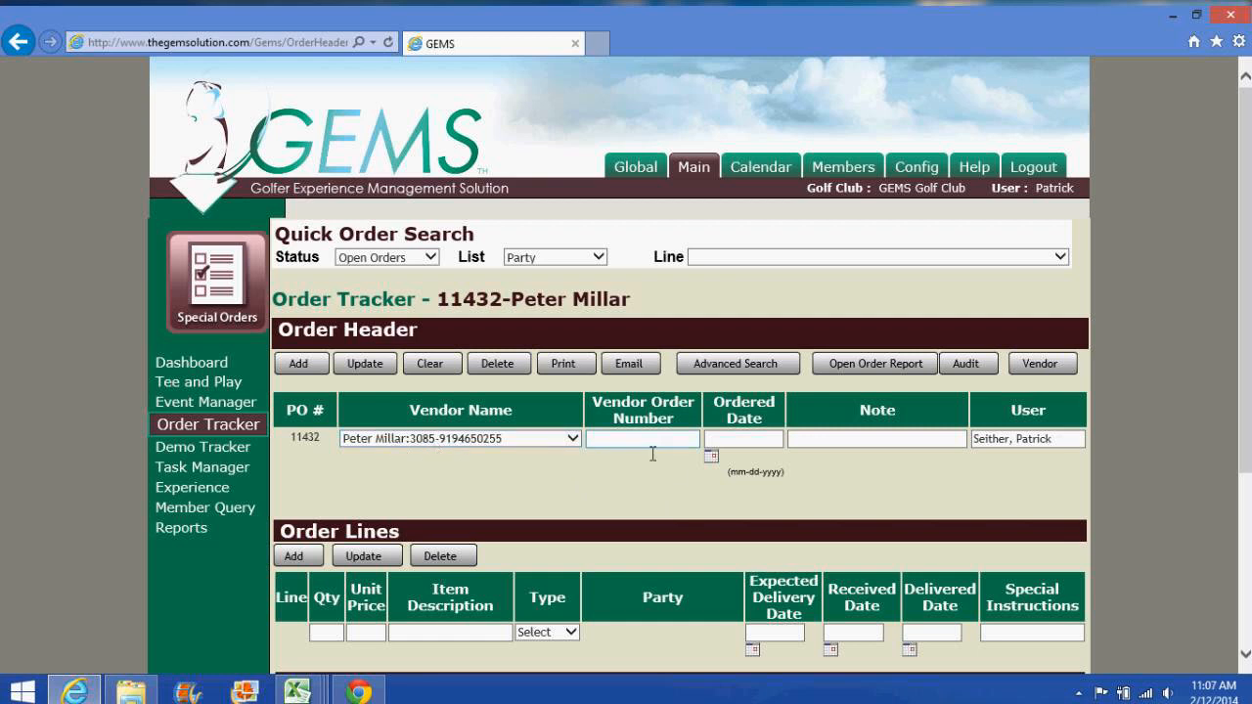
Step: Enter quantity 1, unit price 100 and description '234324 merino wool navy w/logo' on the line
scroll(577, 422, down, 1)
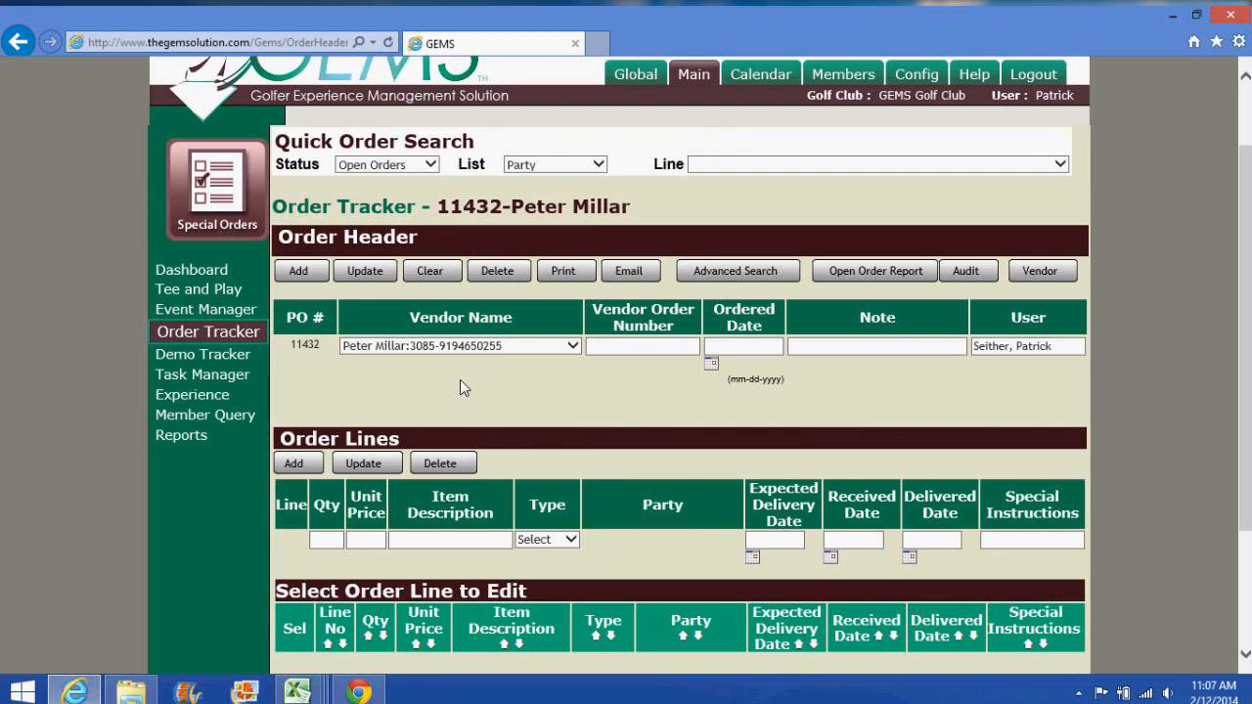
scroll(465, 383, down, 3)
scroll(483, 382, up, 2)
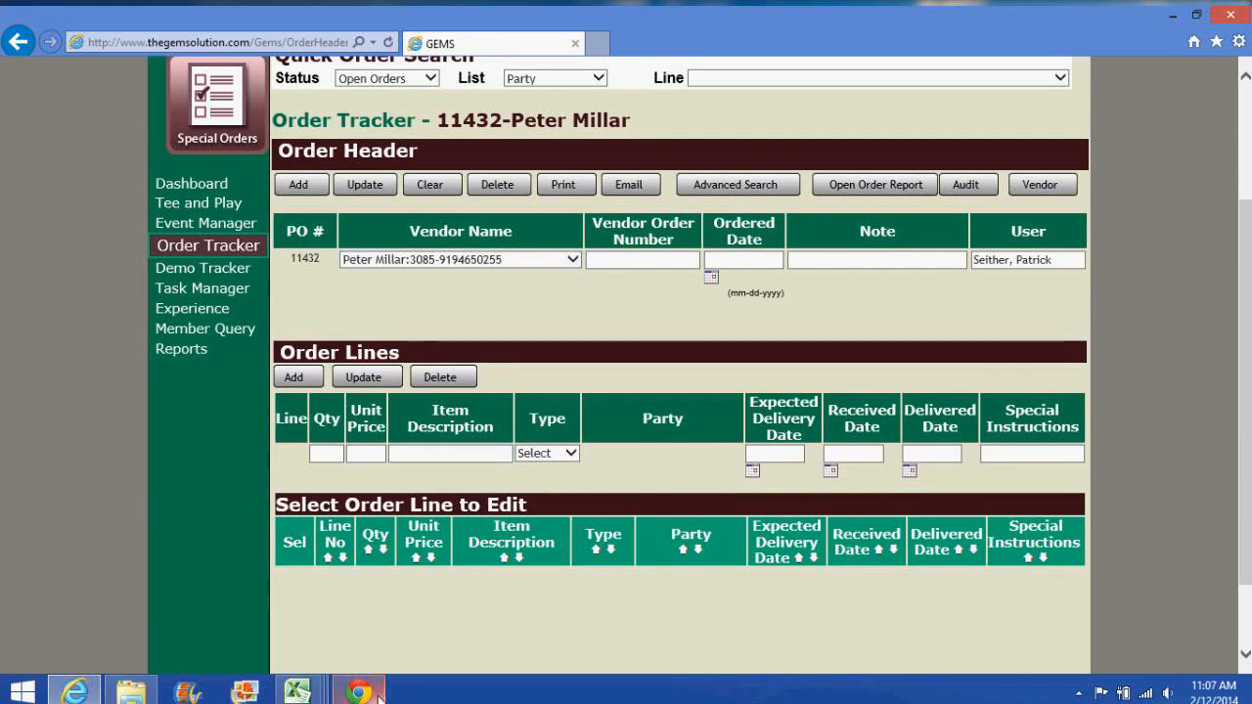
mouse_move(370, 692)
click(345, 456)
text(1)
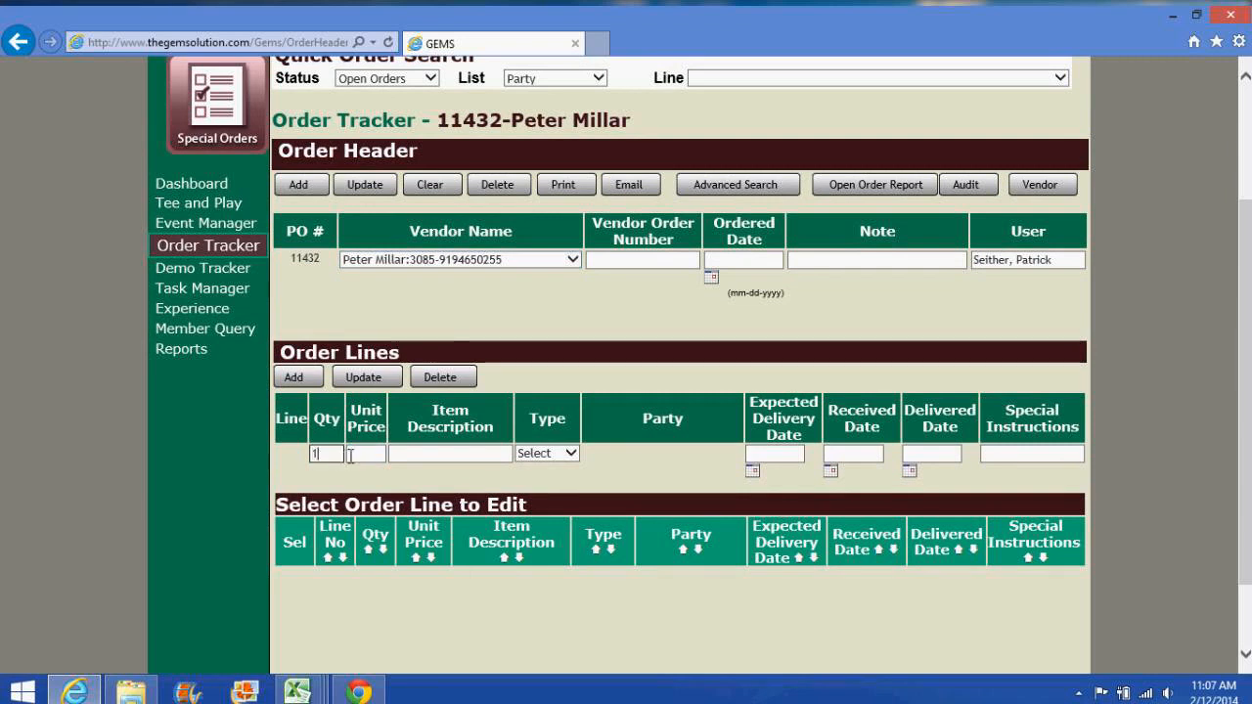
click(365, 453)
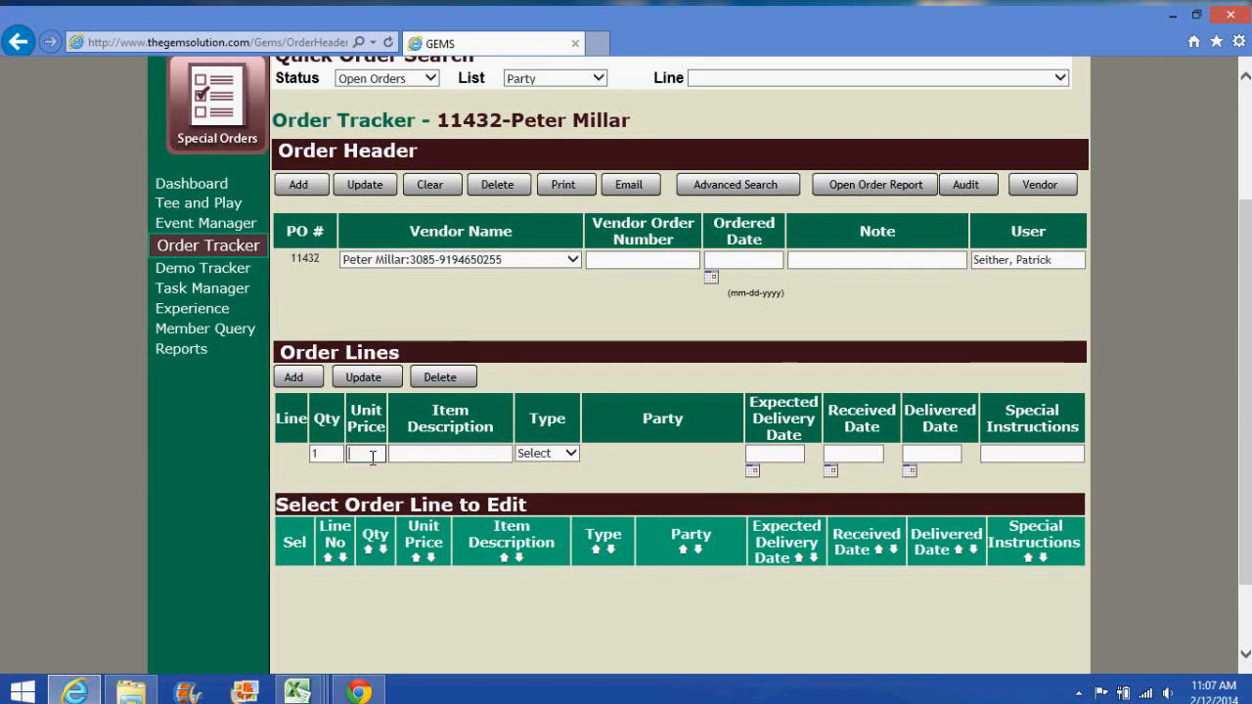
text(100)
key(Tab)
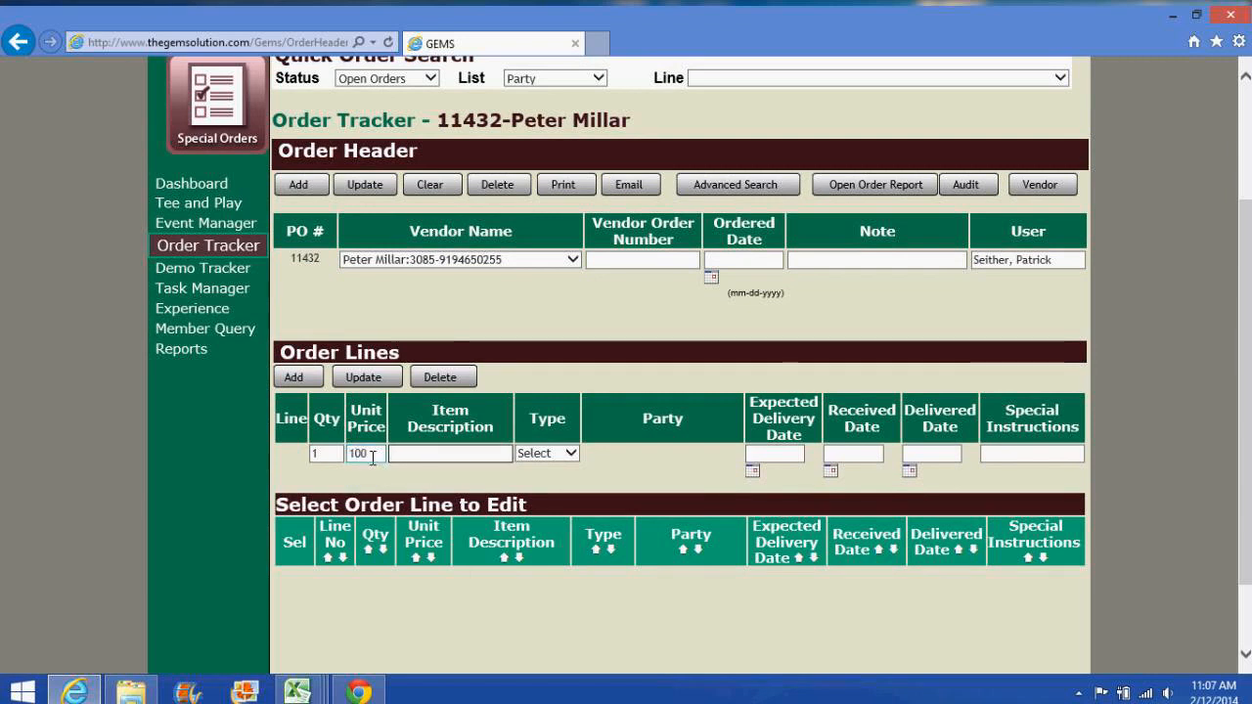
text(234324 merino)
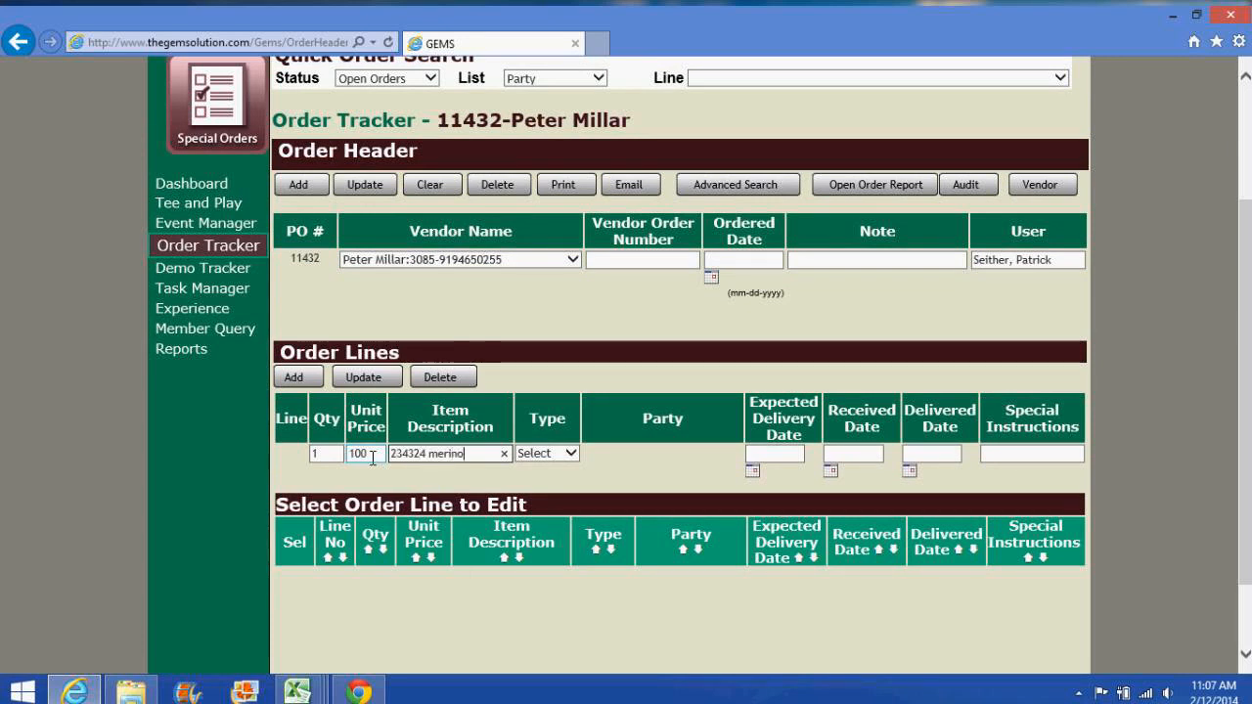
text( wool navy w/logo)
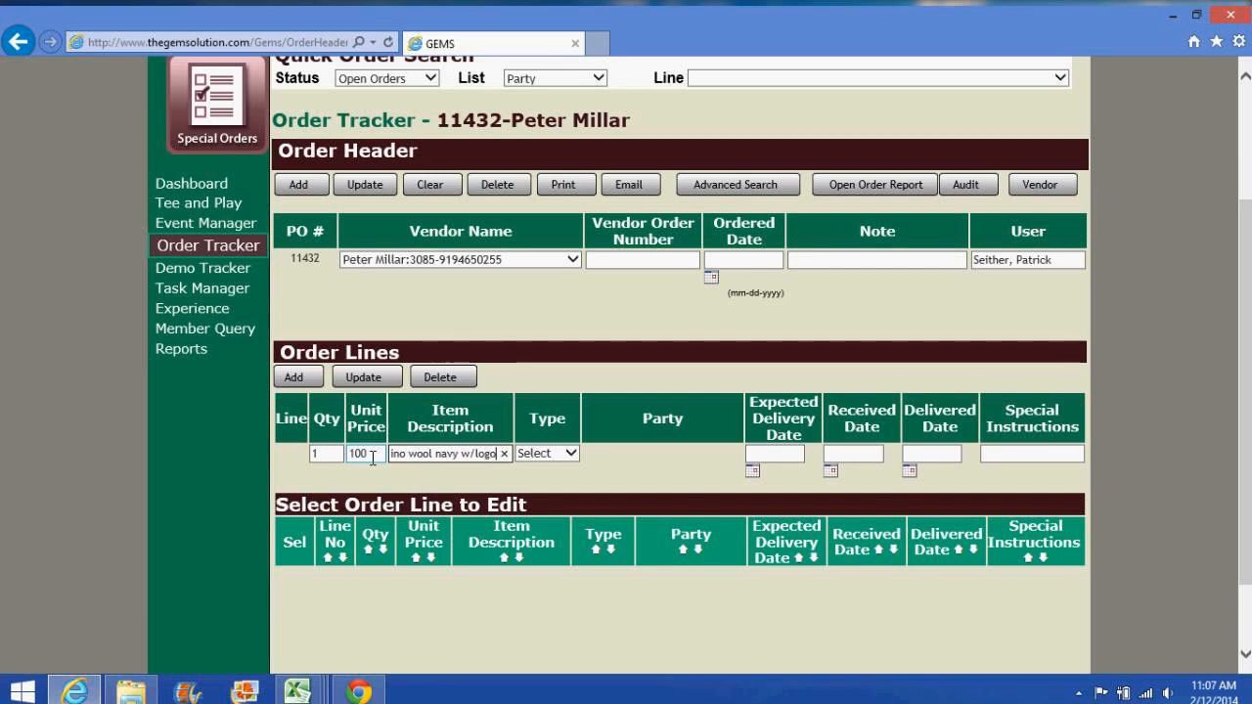
key(Tab)
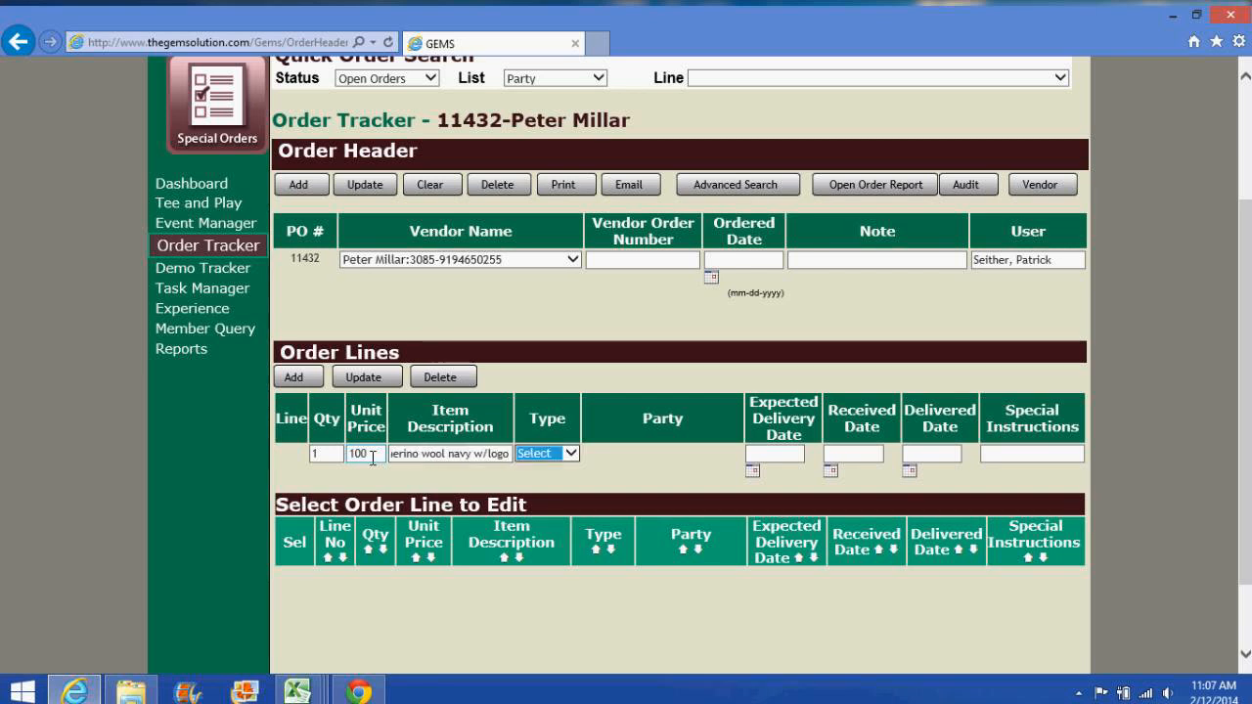
Step: Set the line type to Member, choose the member party, and set expected delivery 02-21-2014
click(537, 456)
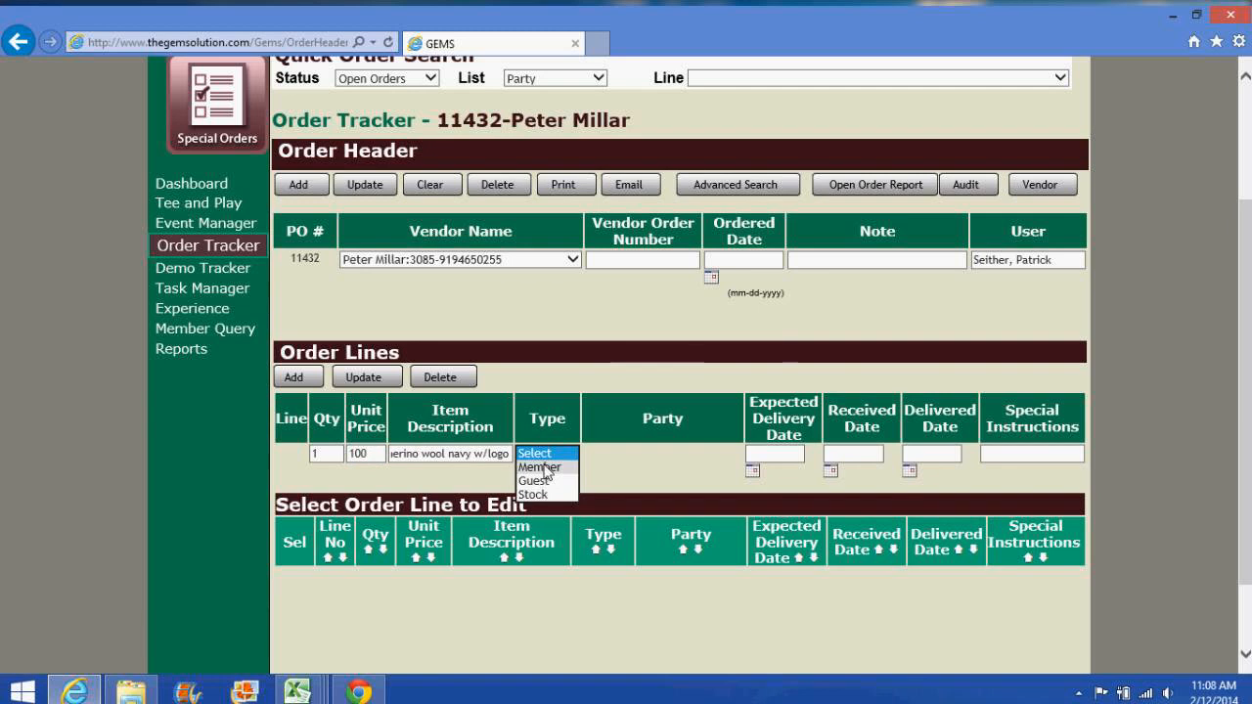
click(565, 467)
click(583, 453)
scroll(622, 489, down, 3)
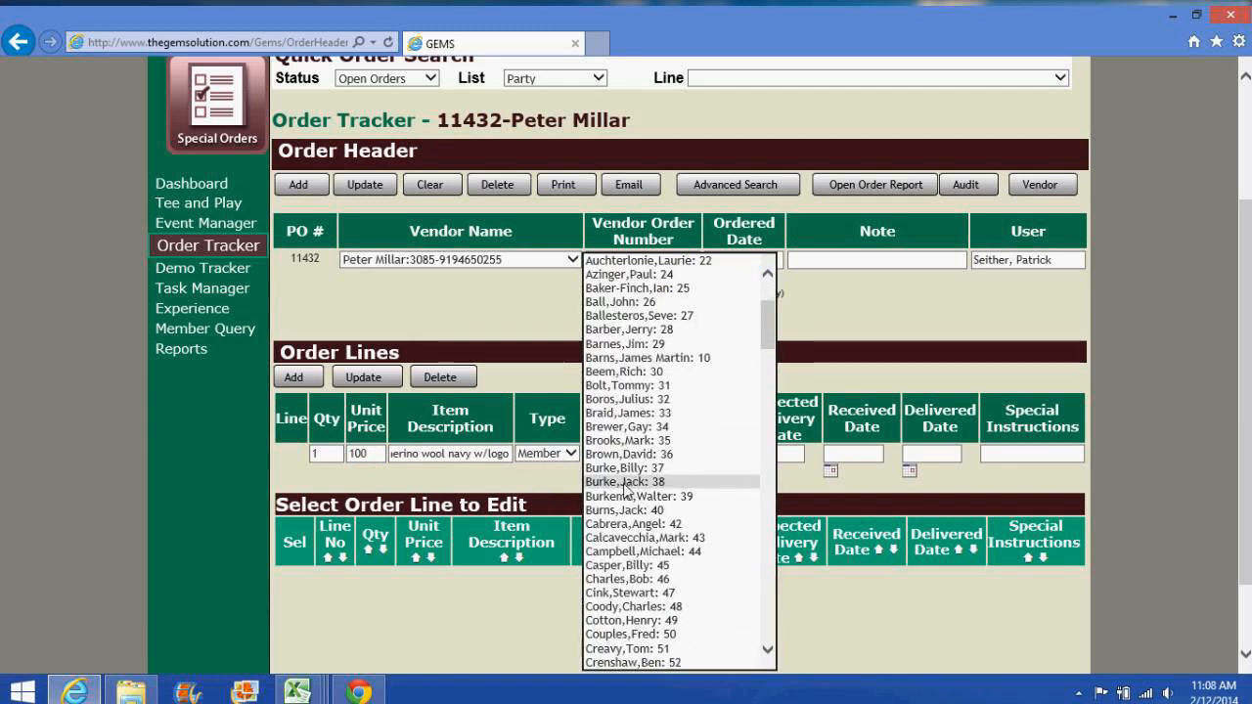
text(pal)
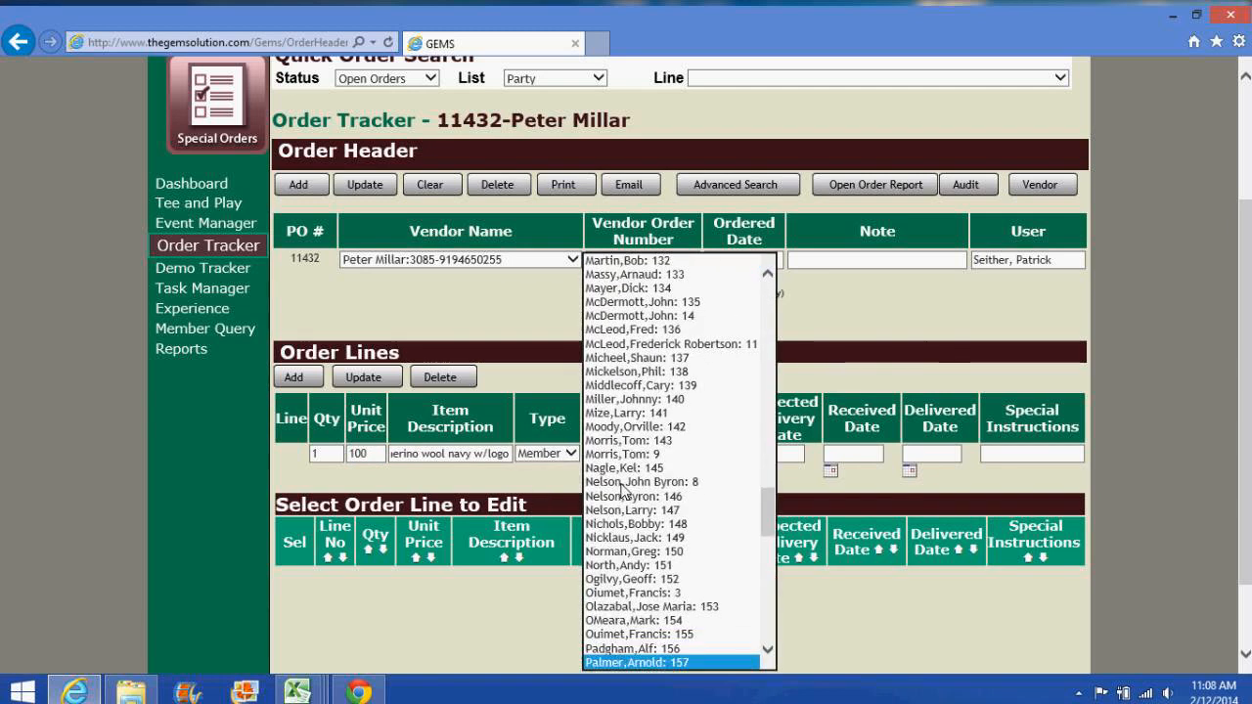
key(Return)
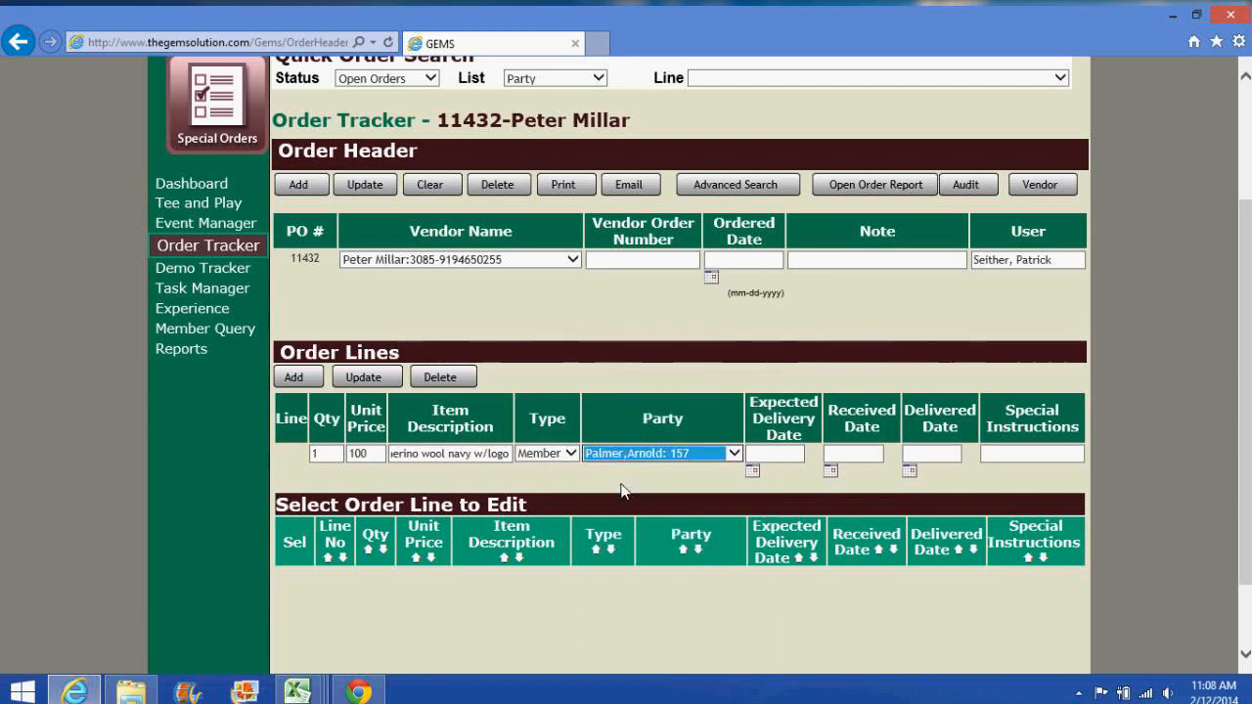
click(755, 471)
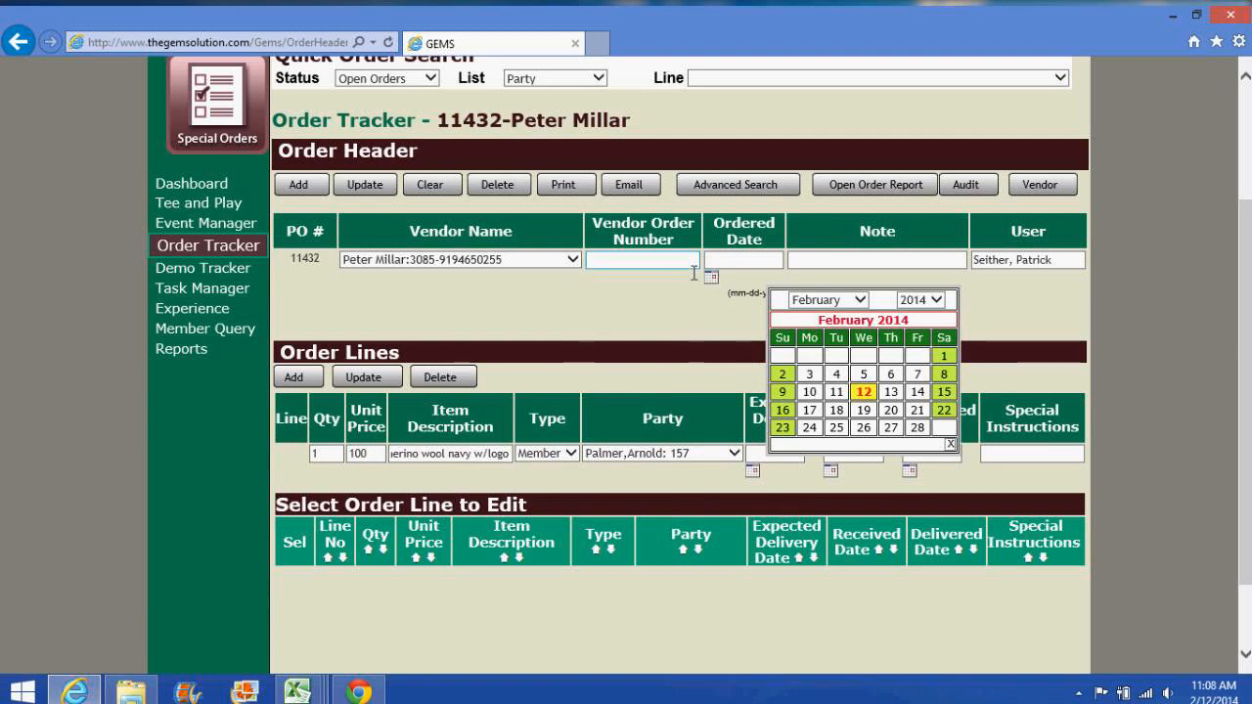
click(916, 411)
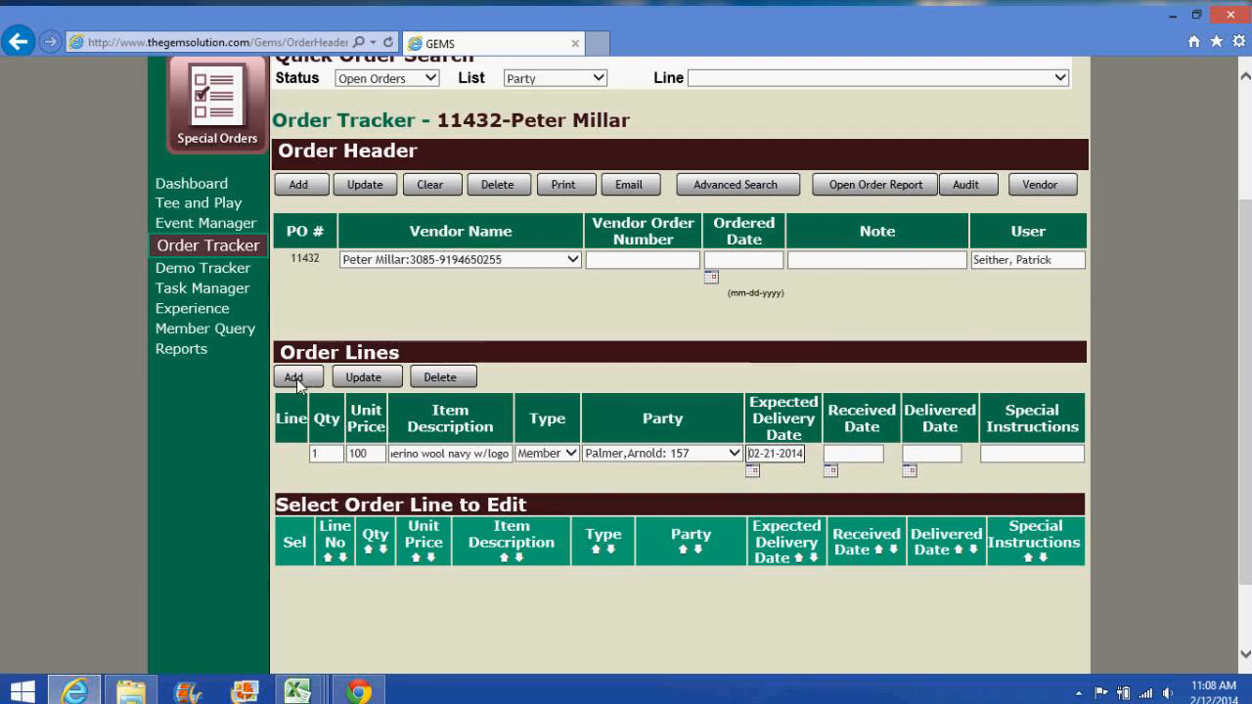
Step: Save the merino wool line as line 1 of order 11432, cancelling the recipient notification
click(377, 378)
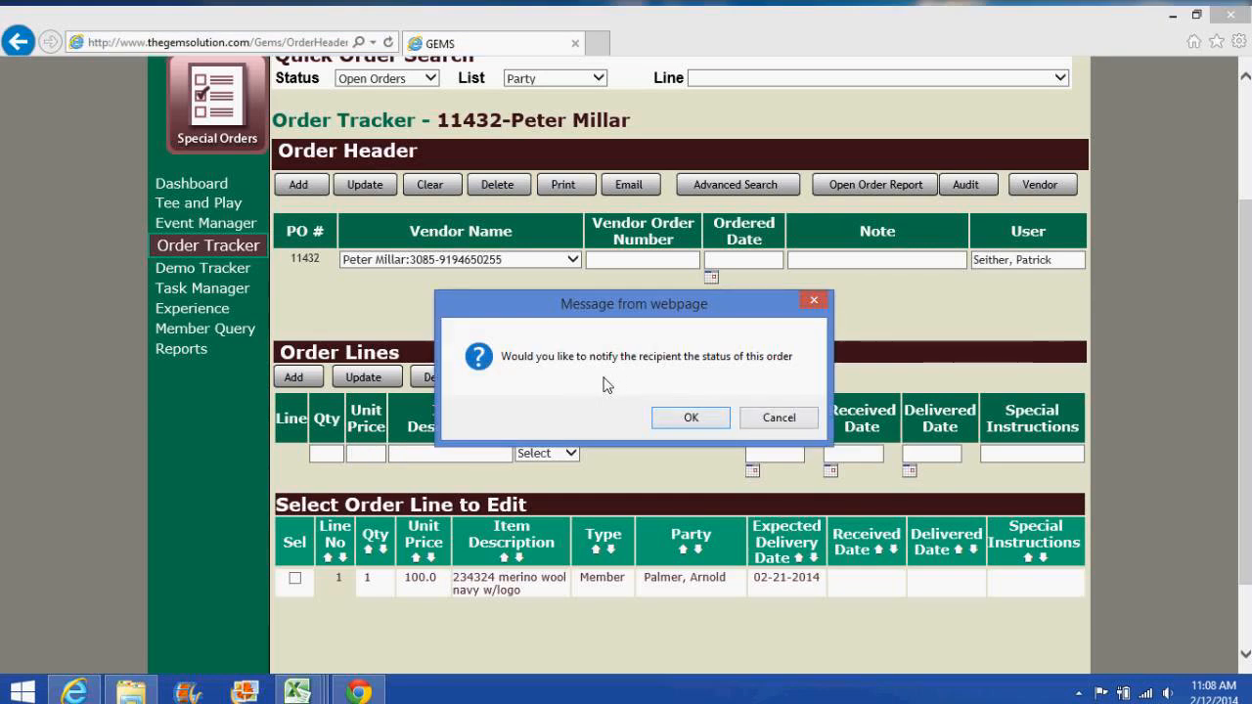
click(769, 421)
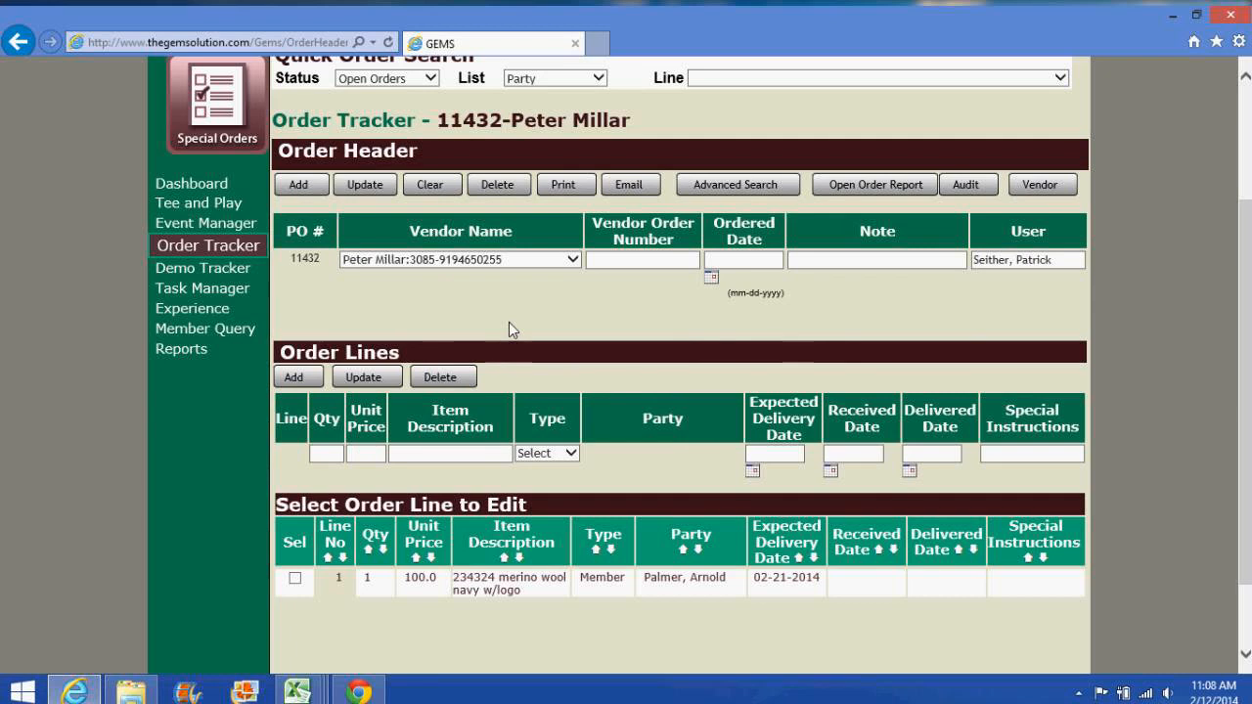
click(230, 191)
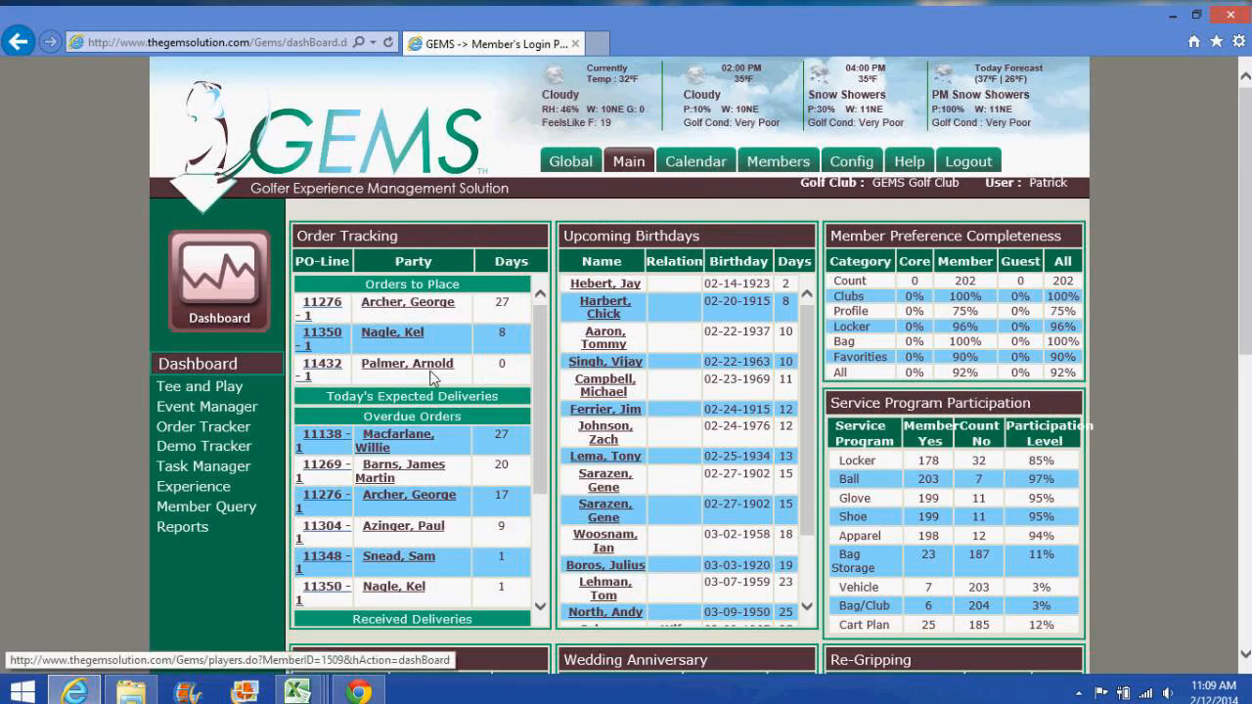
click(328, 365)
scroll(585, 469, down, 2)
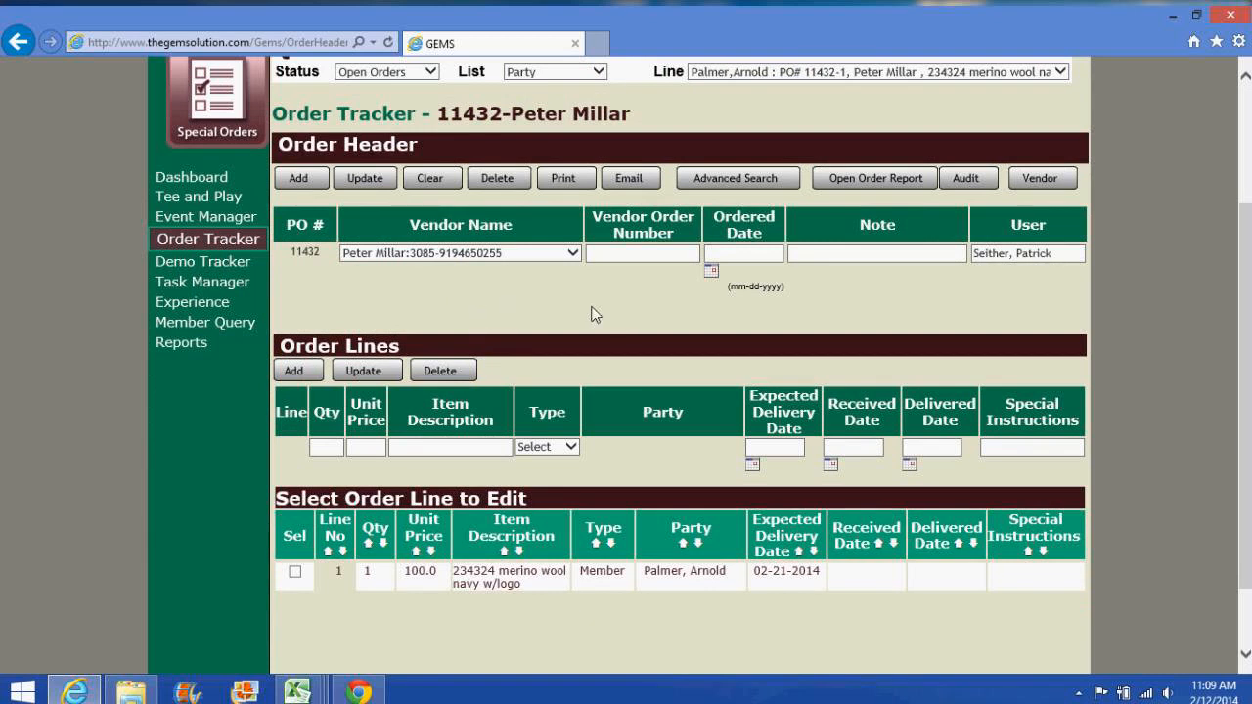
Step: Enter the vendor order number and ordered date 02-12-2014, then update the order 11432 header
click(619, 266)
text(54654)
key(Tab)
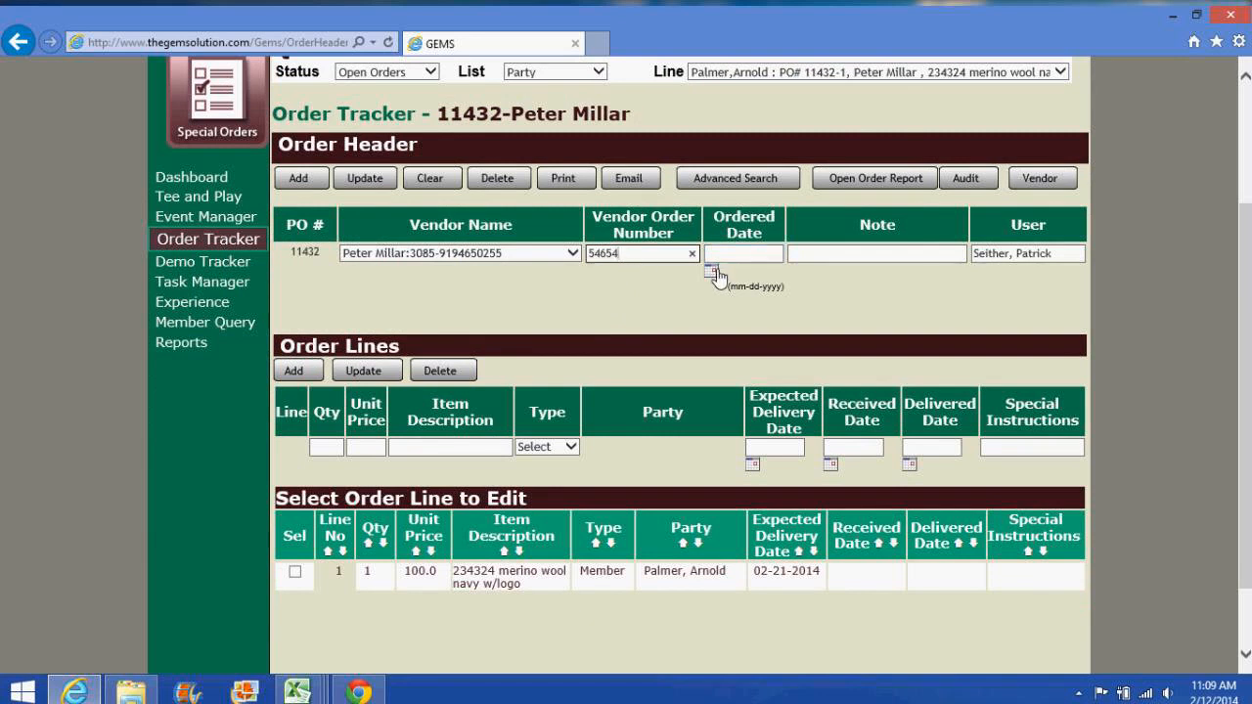
click(712, 271)
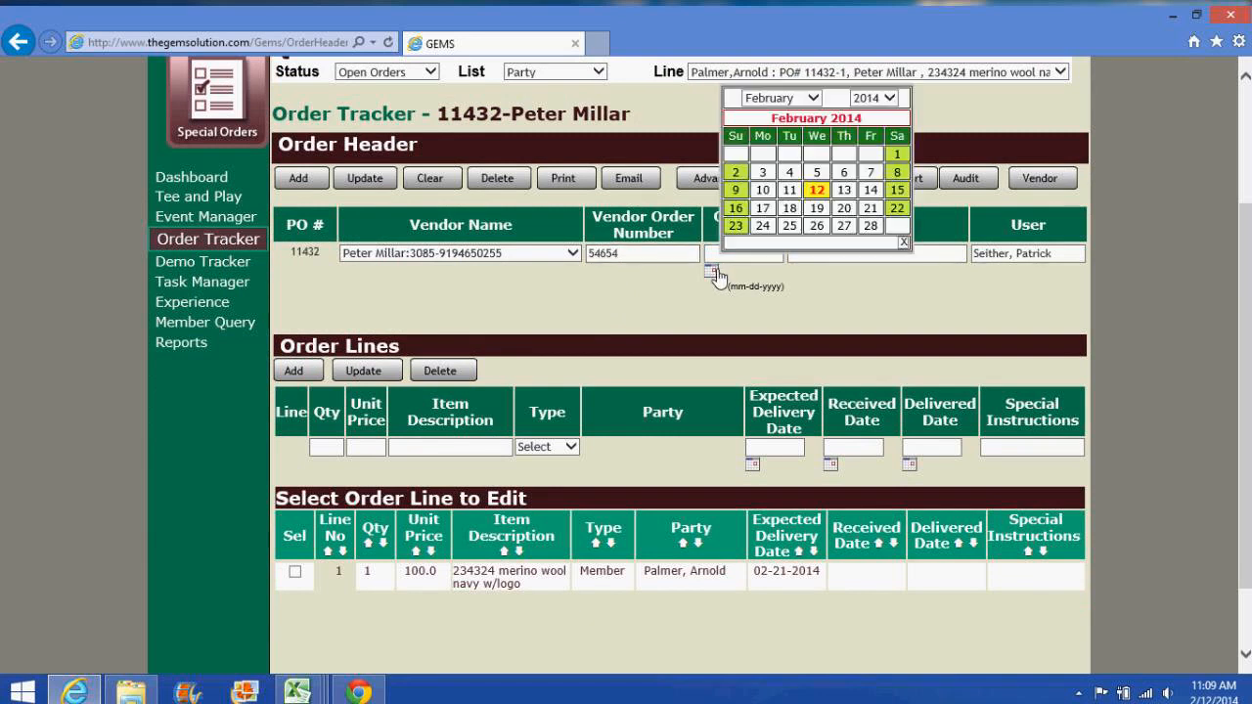
click(831, 192)
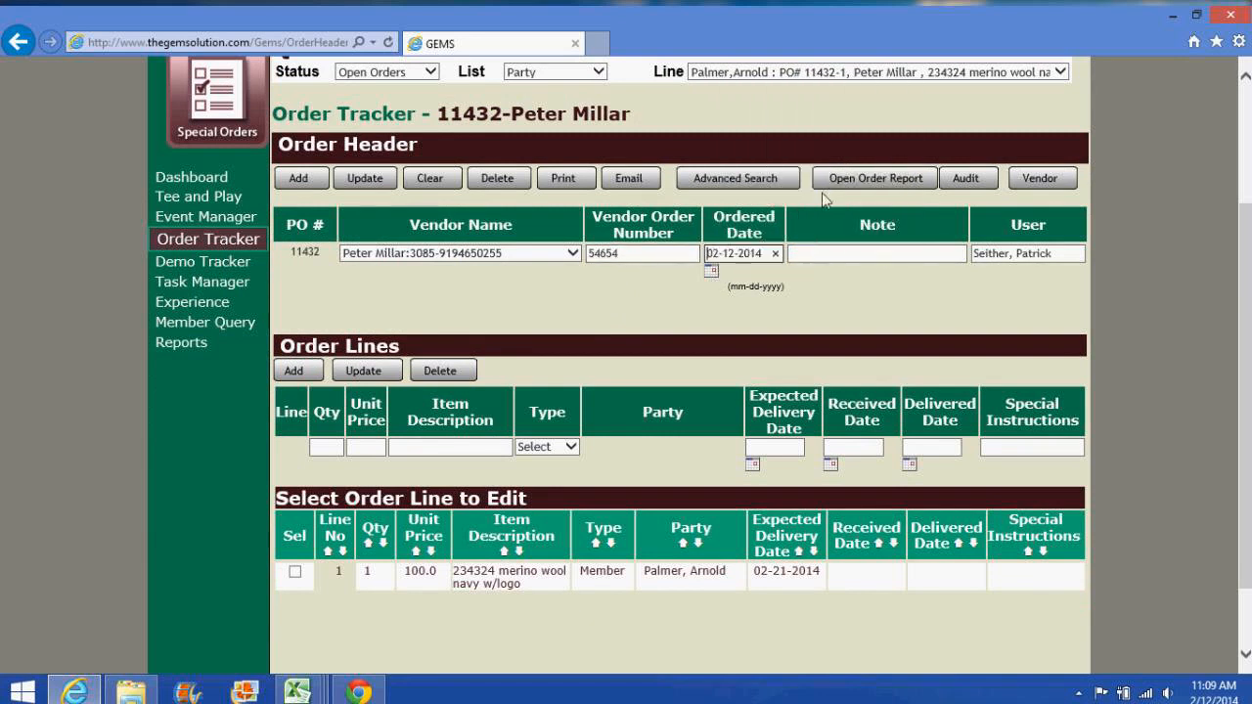
click(360, 180)
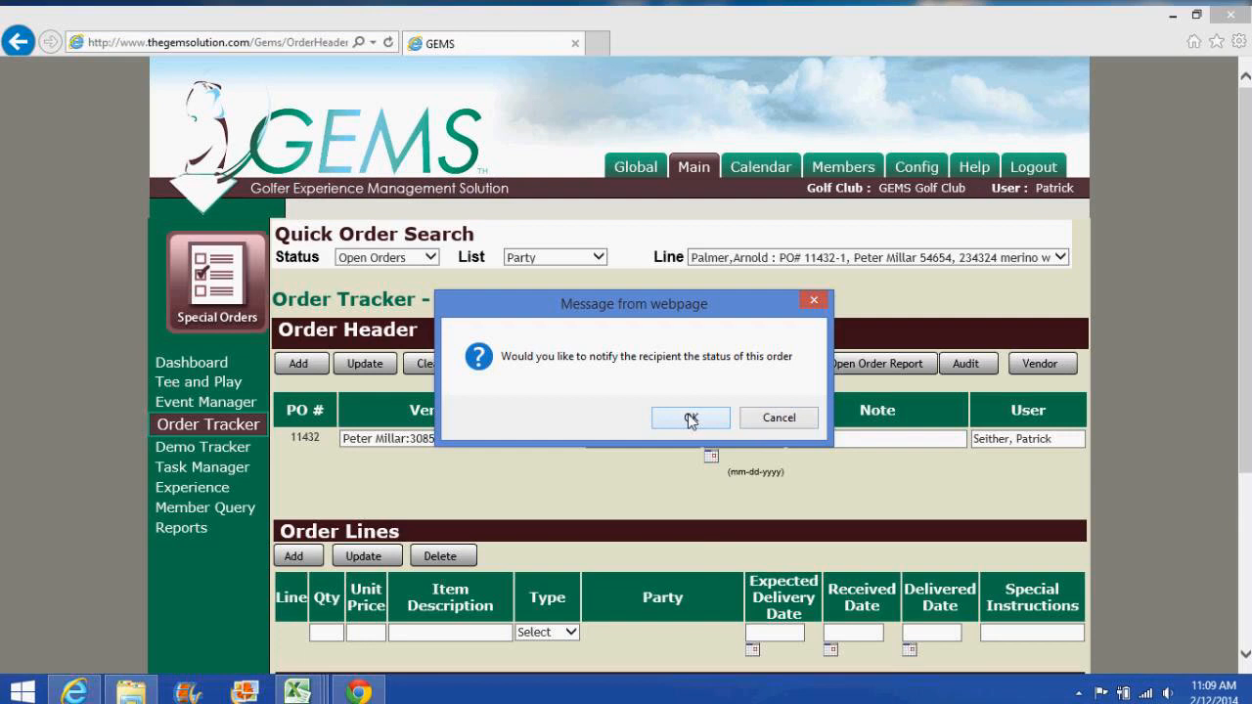
Step: Accept notifying the recipient and check the email's recipient and copy addresses
click(690, 418)
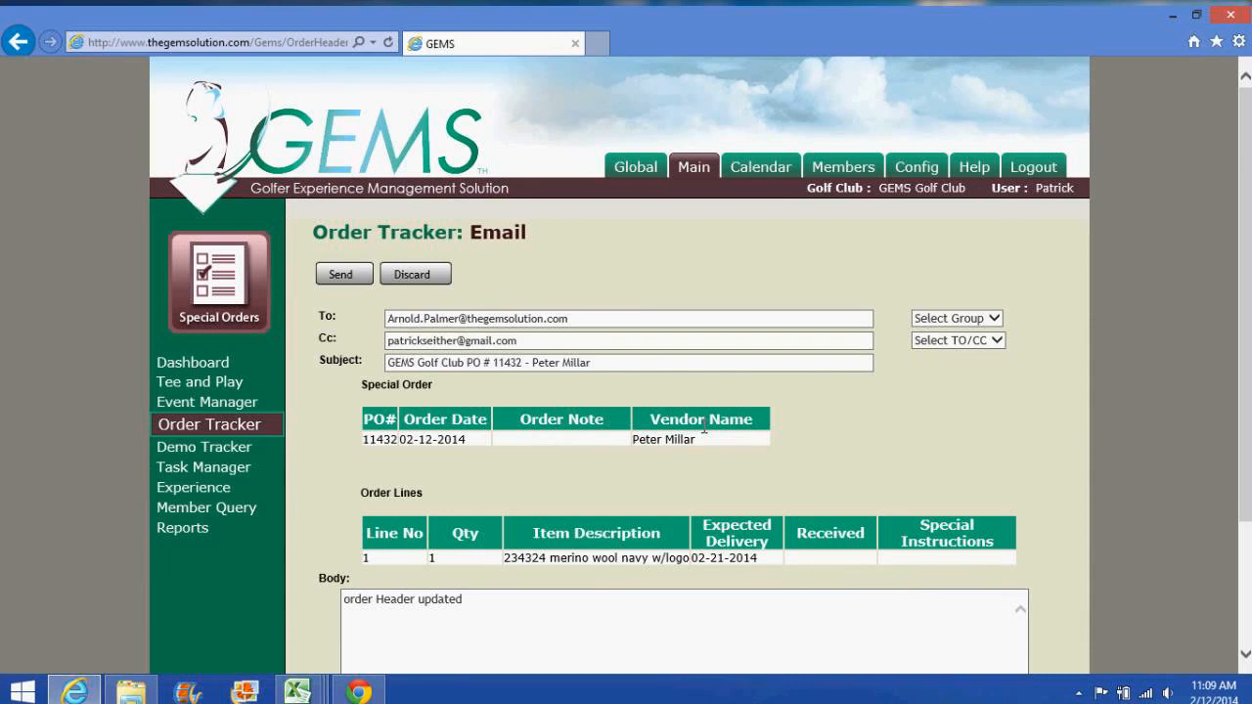
click(601, 326)
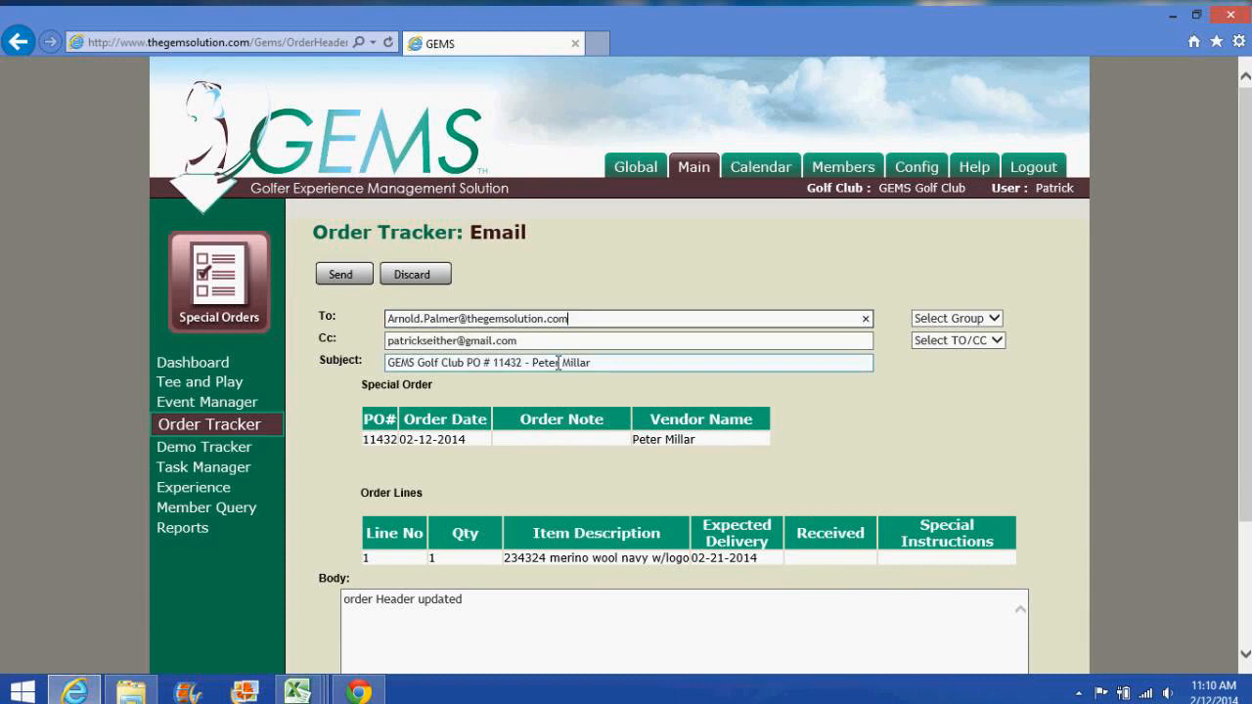
click(555, 344)
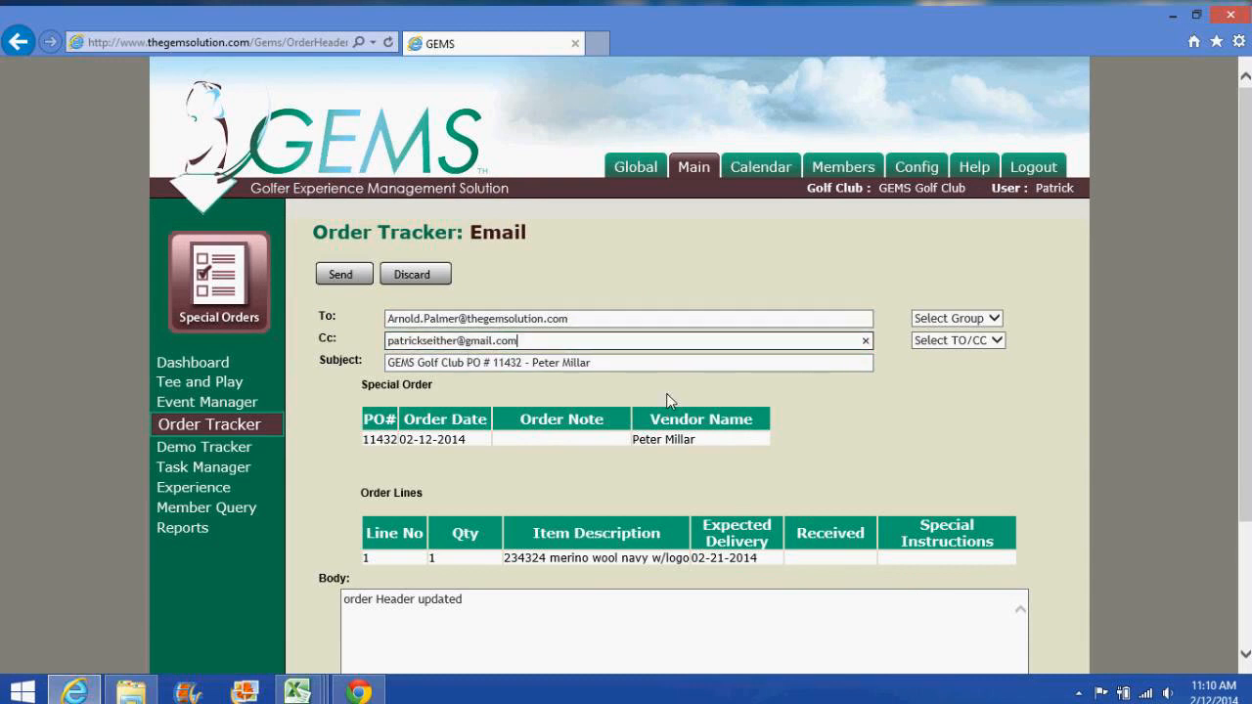
scroll(671, 401, down, 2)
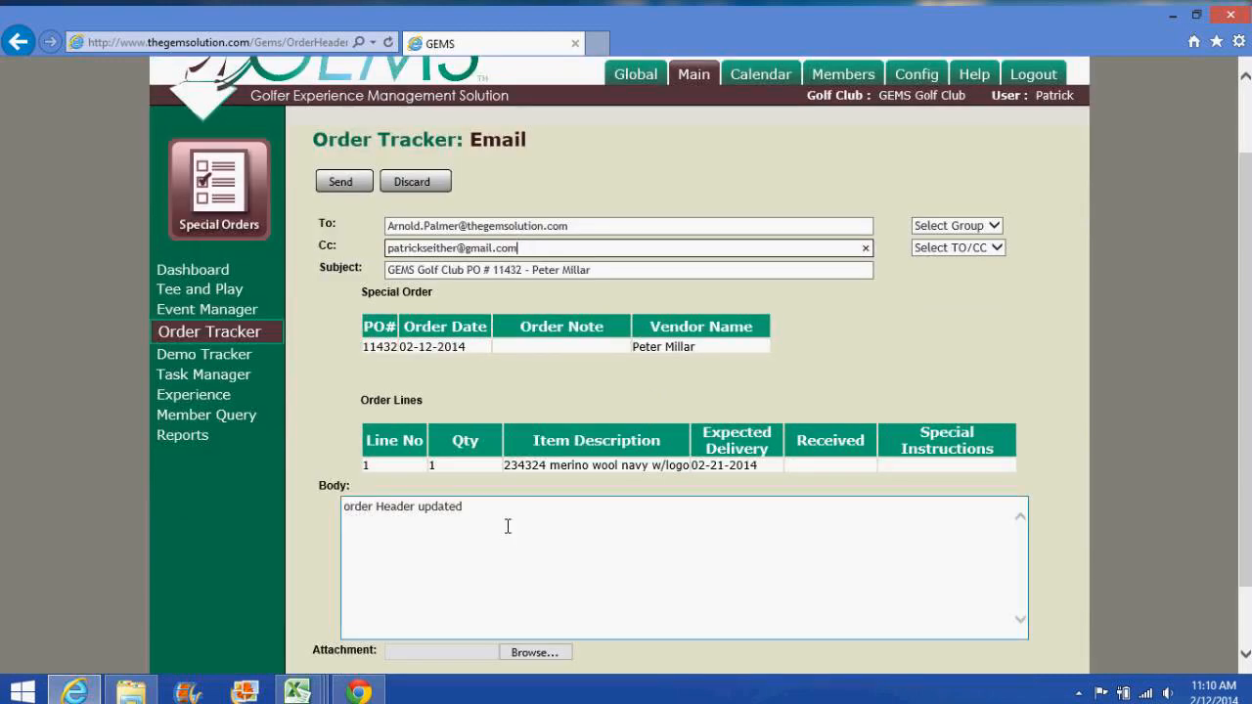
Step: Replace the 'order Header updated' body text with a greeting to the member, fixing a typo
drag(507, 526, 298, 499)
text(Mr)
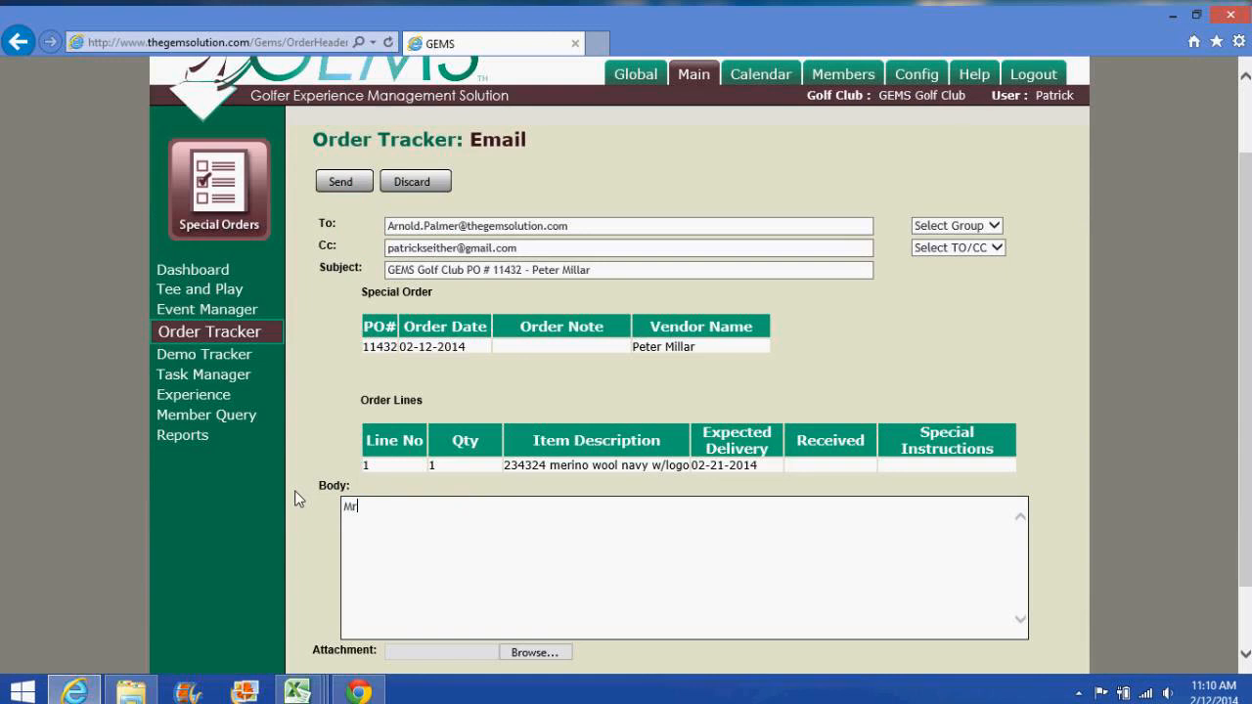
text(. Palt)
key(BackSpace)
key(BackSpace)
text(lmer)
Step: Load order 11414, select line 1, set its received date to 02-12-2014, and save
click(259, 334)
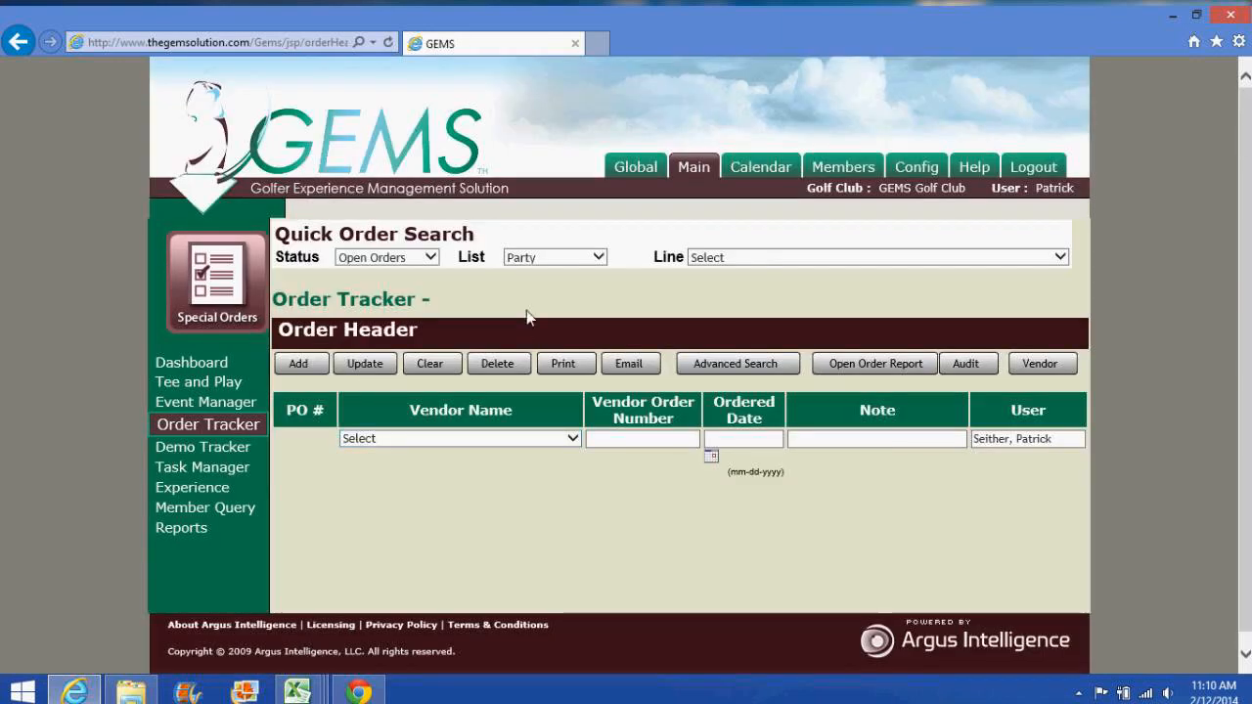
click(745, 258)
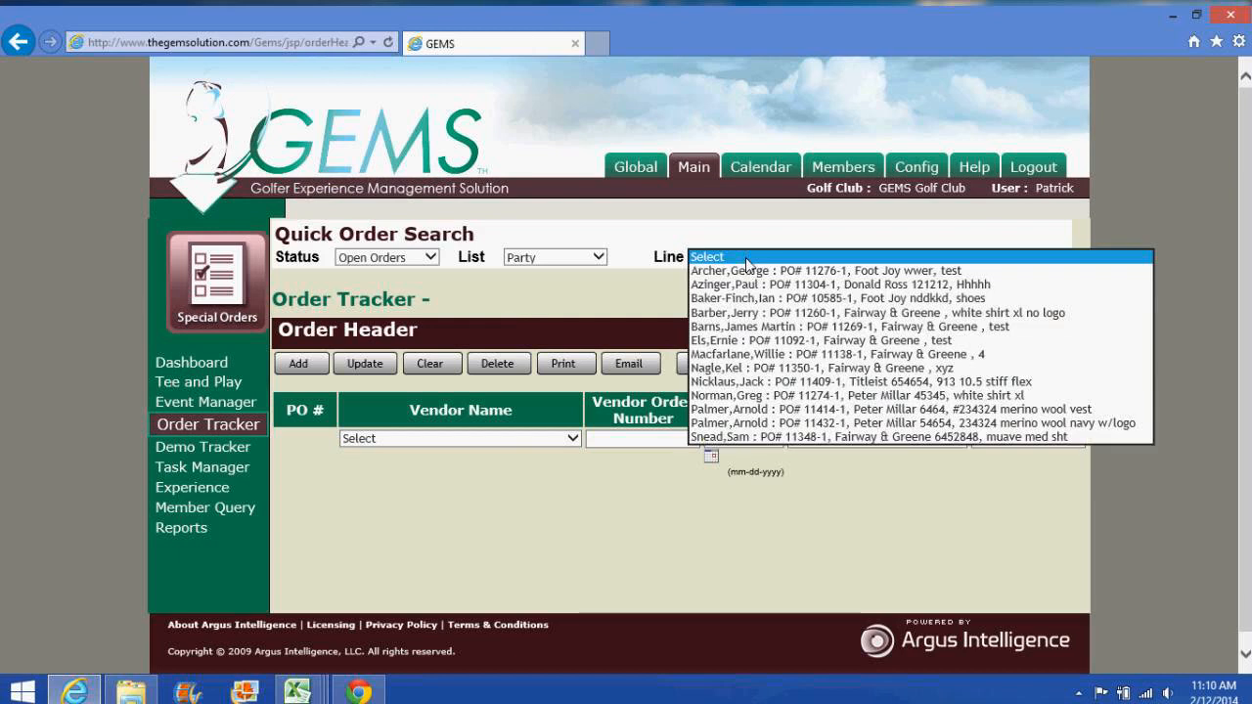
click(762, 409)
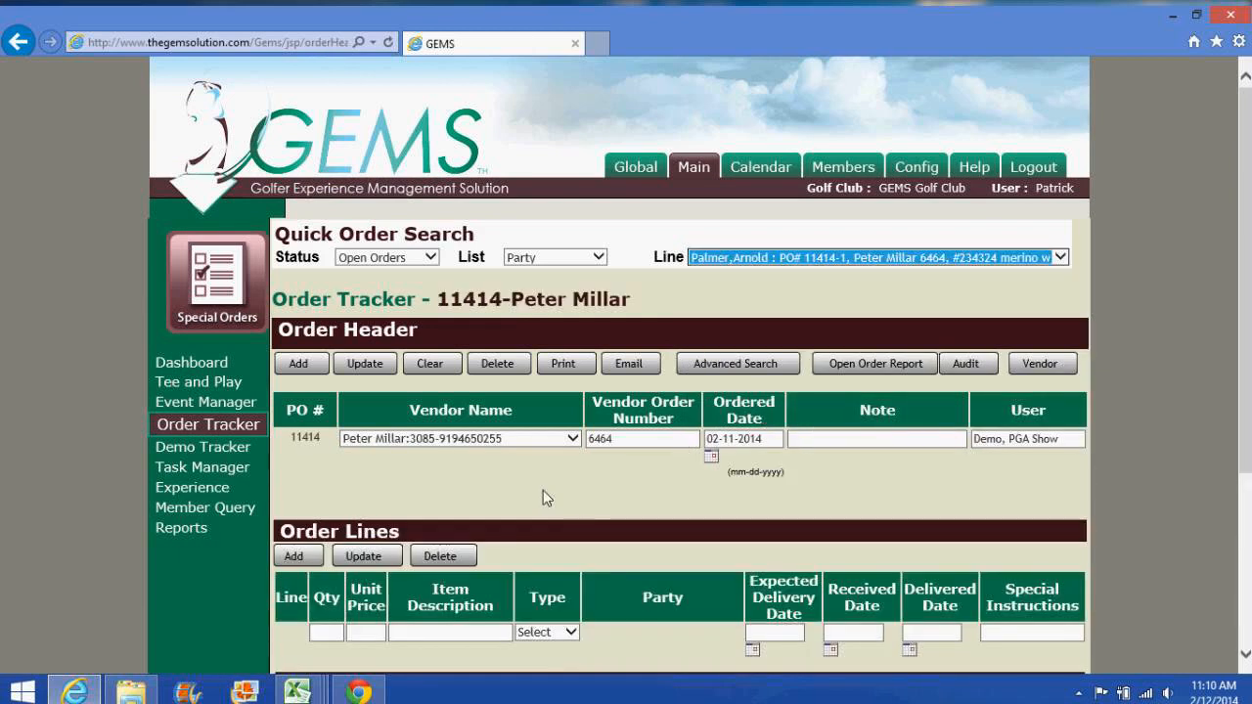
scroll(543, 490, down, 2)
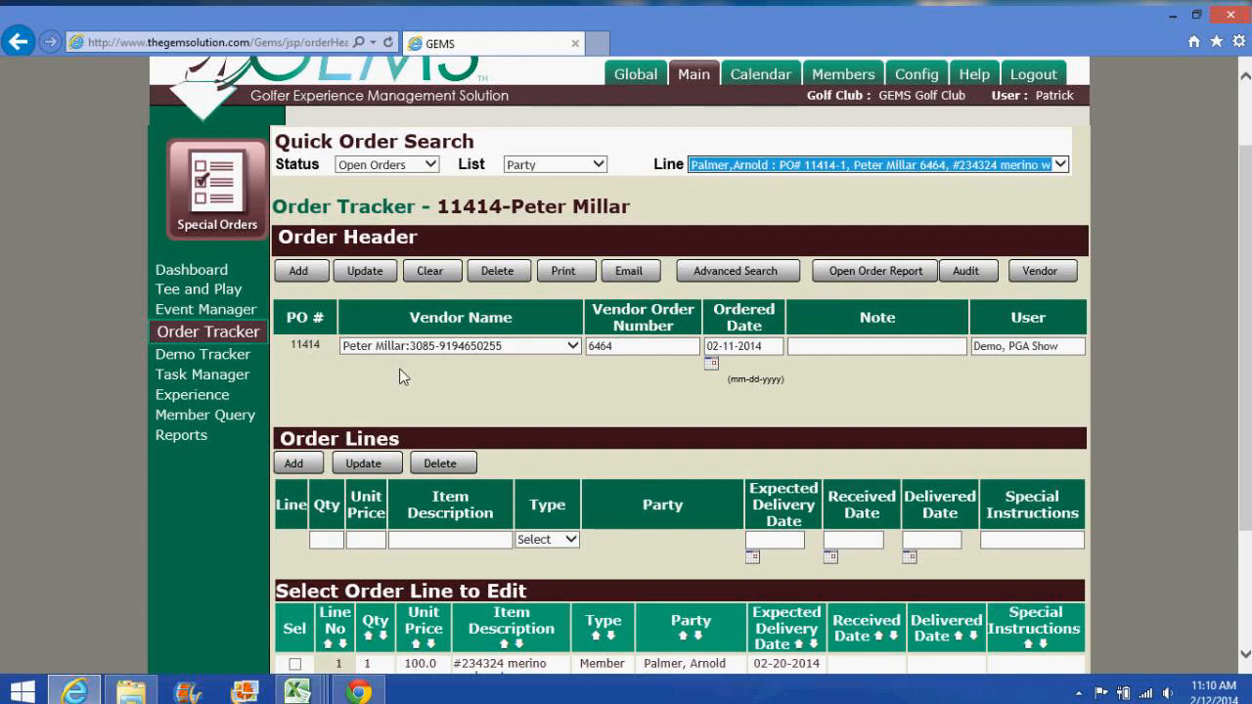
scroll(354, 486, down, 4)
click(294, 484)
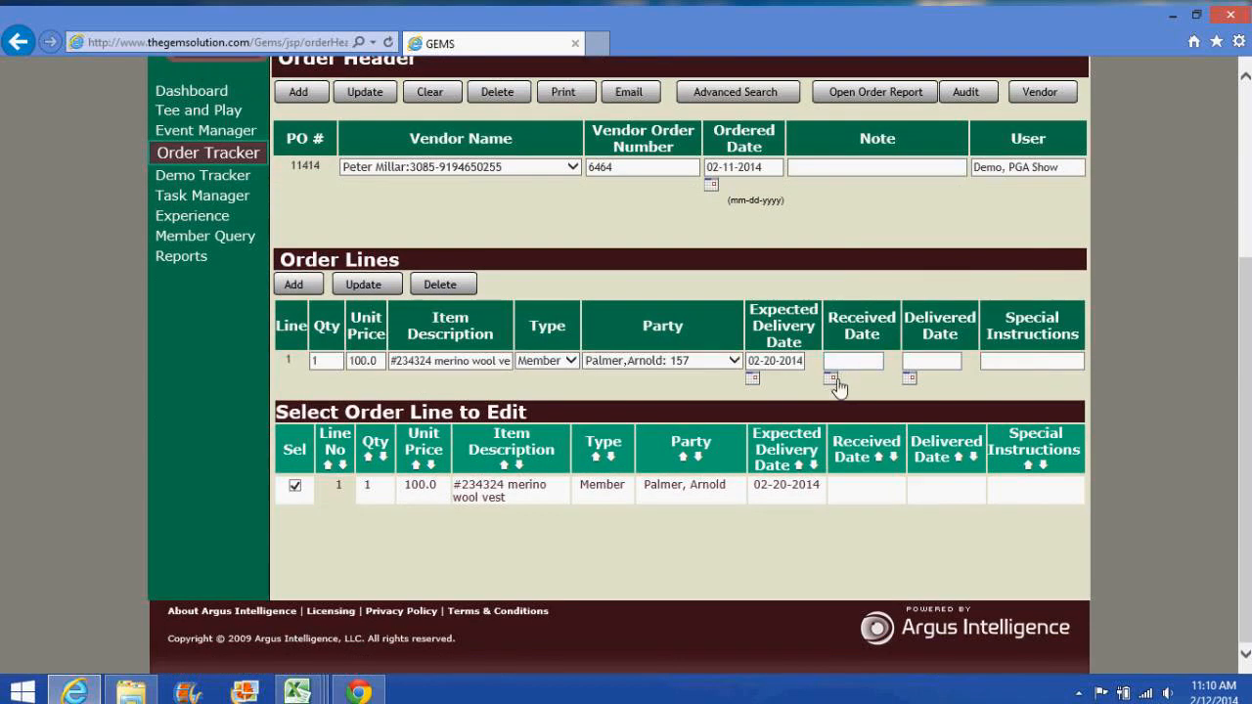
click(830, 379)
click(941, 303)
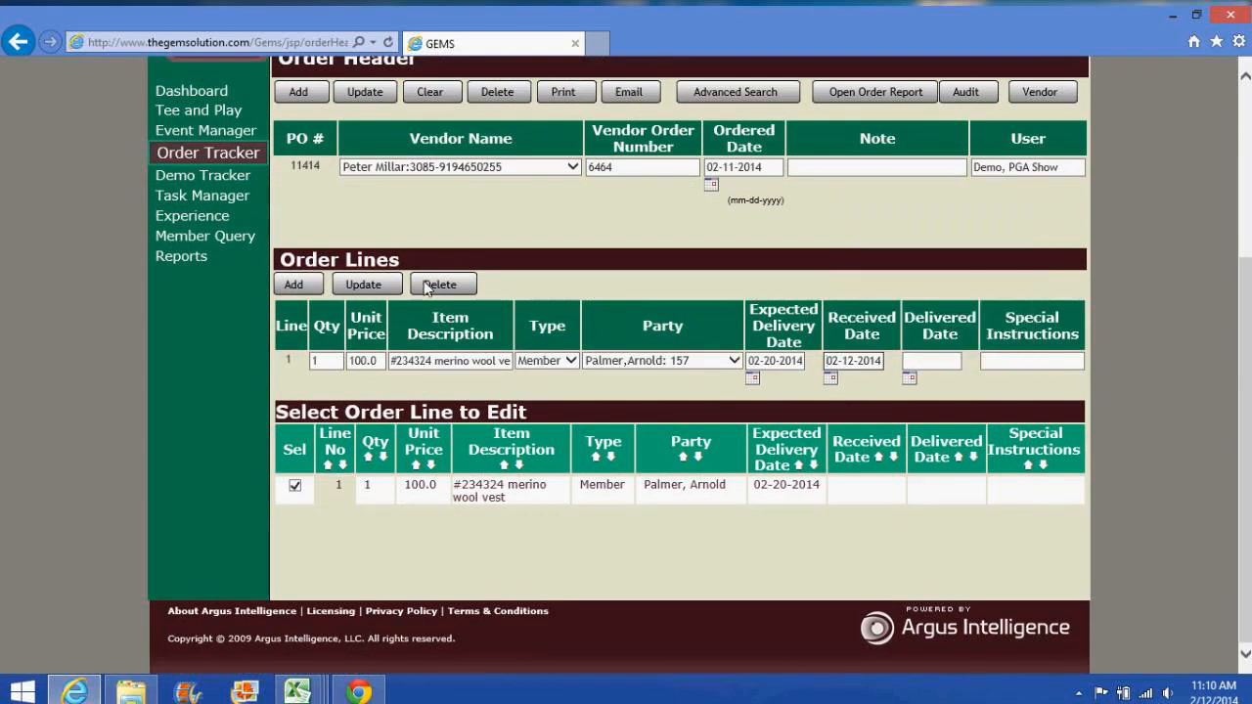
click(364, 287)
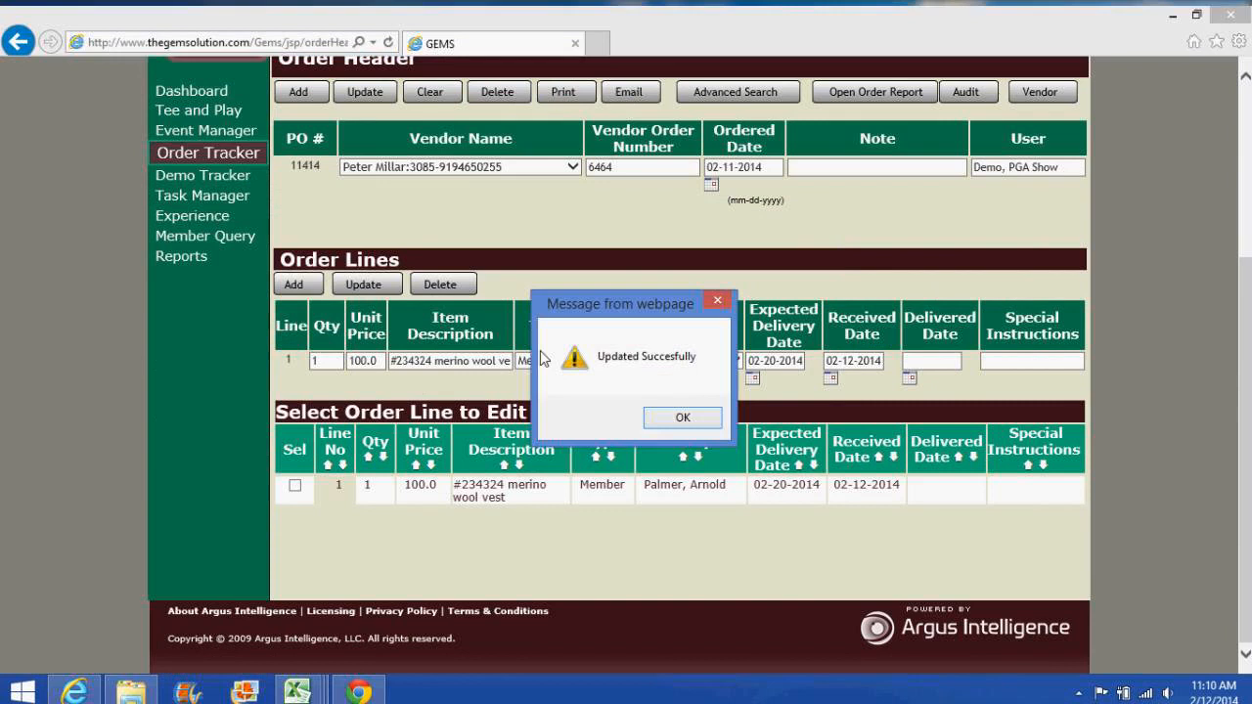
click(675, 418)
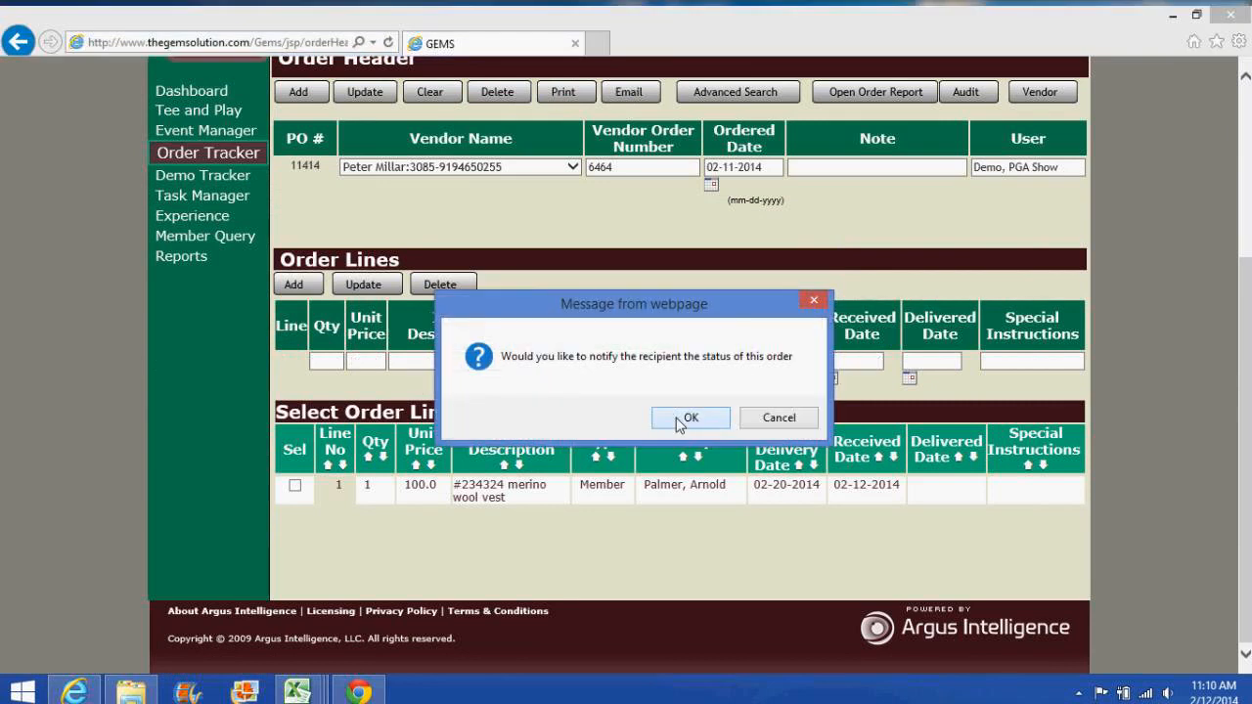
Step: Review the drafted 'Updated Order Lines' email for PO 11414, then return to Order Tracker unsent
click(684, 419)
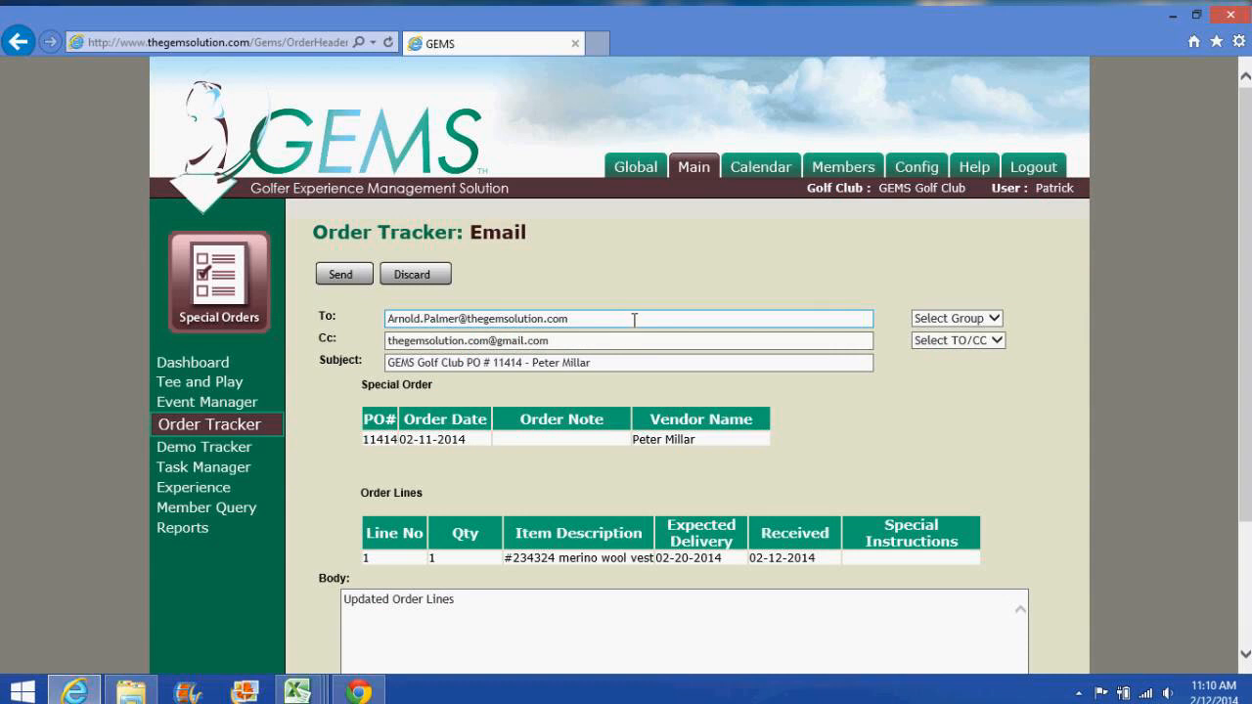
scroll(628, 364, down, 3)
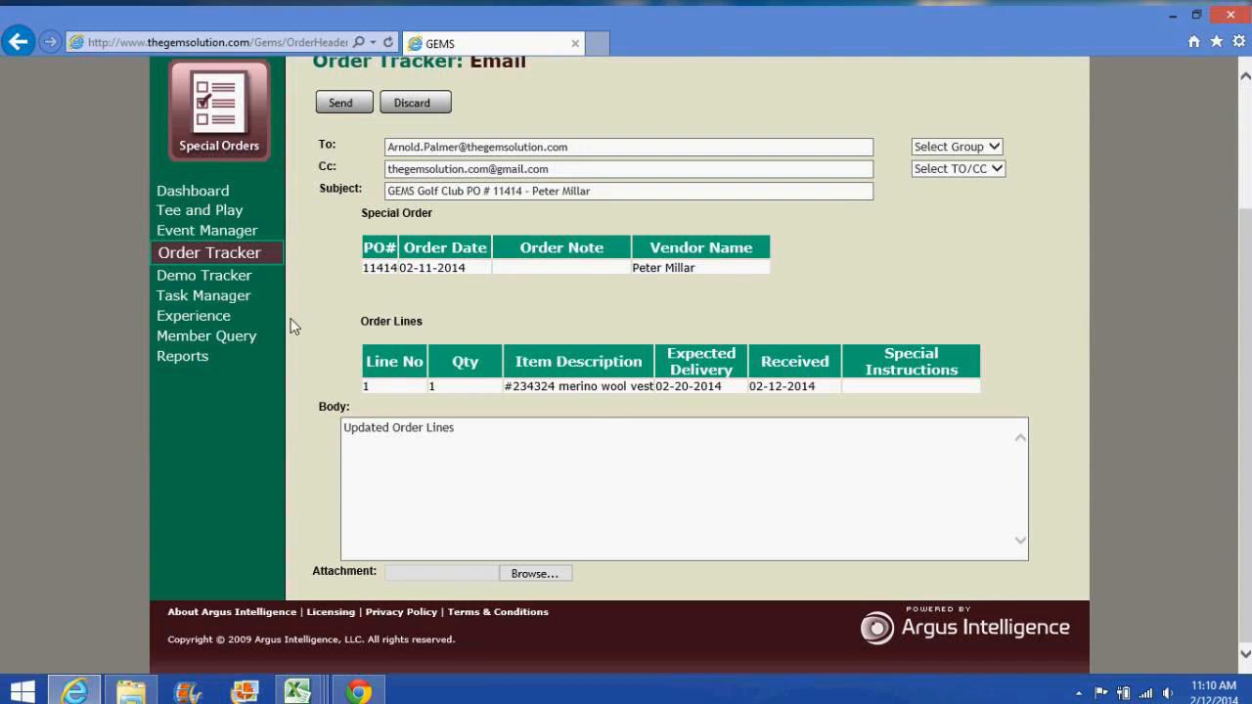
click(236, 255)
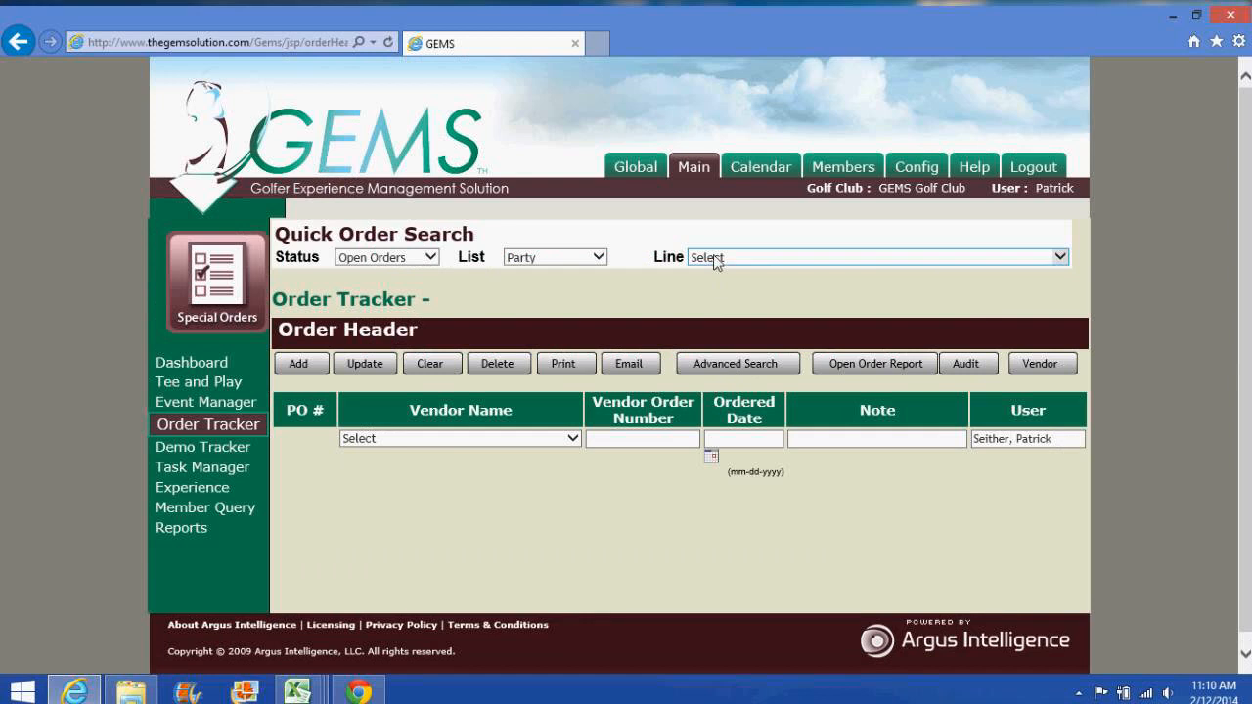
Step: Load Peter Millar order 11432 via the PO# 11432-1 line entry and check its merino wool line
click(715, 259)
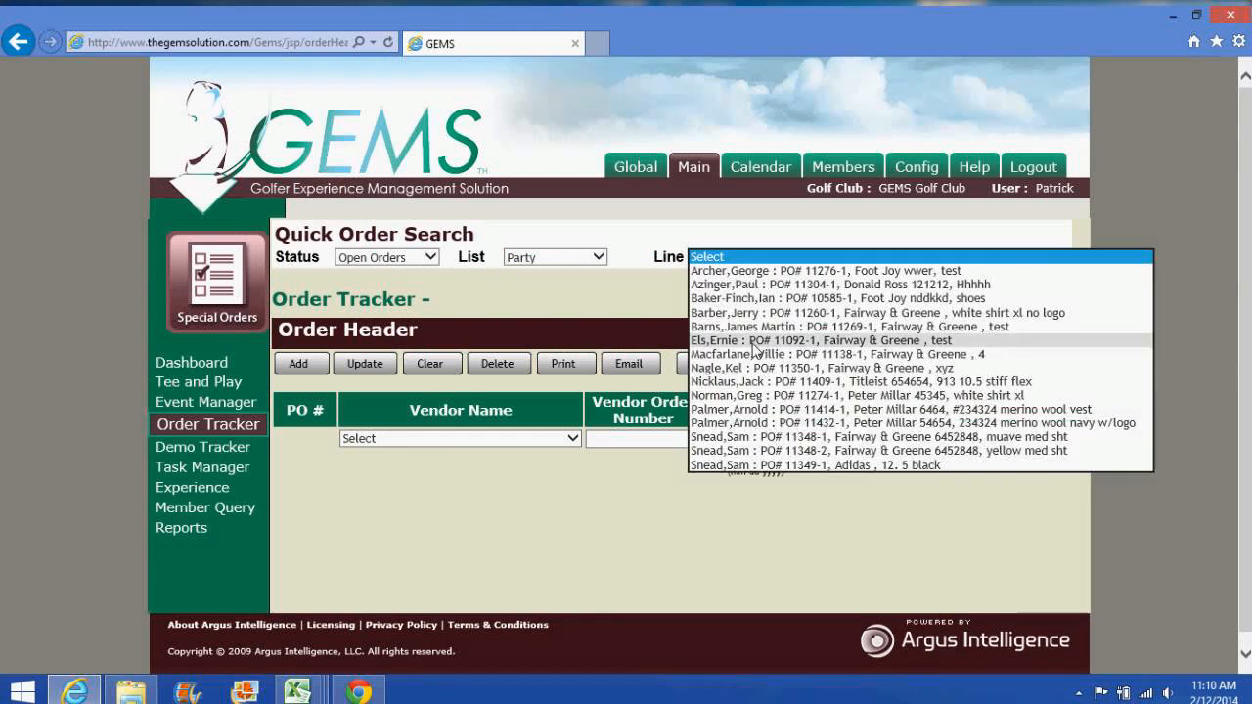
click(796, 425)
scroll(707, 529, down, 3)
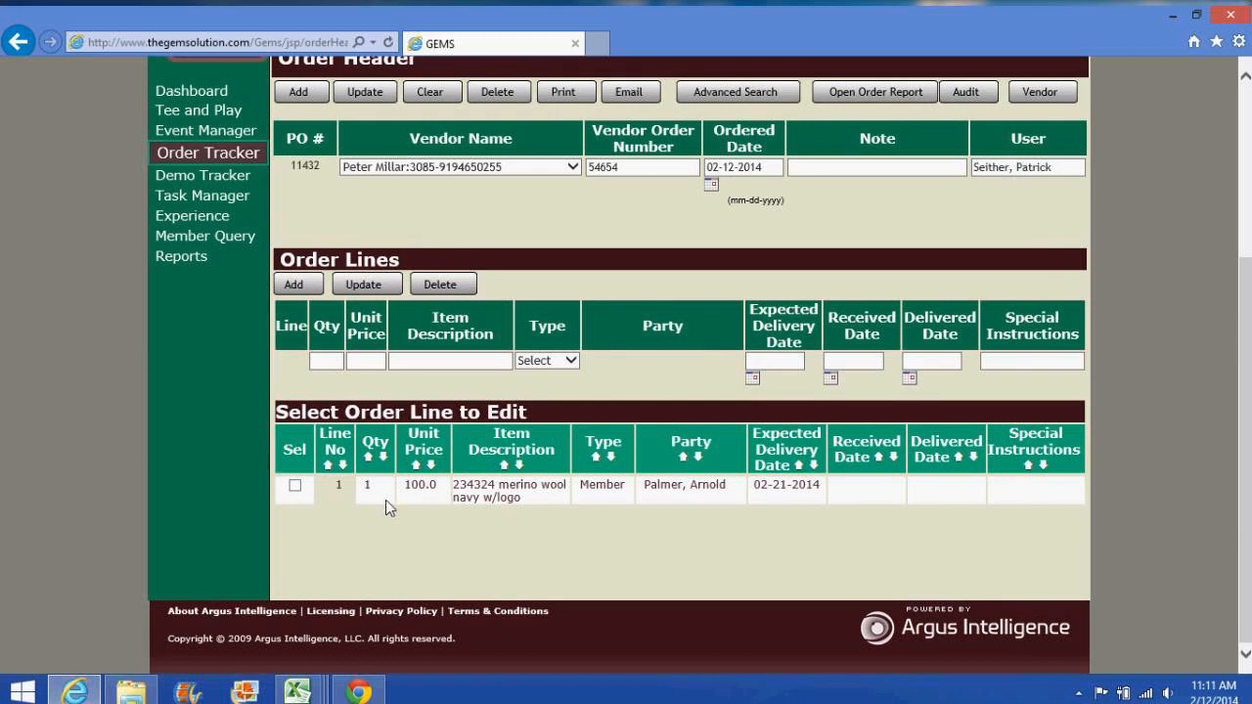
click(357, 693)
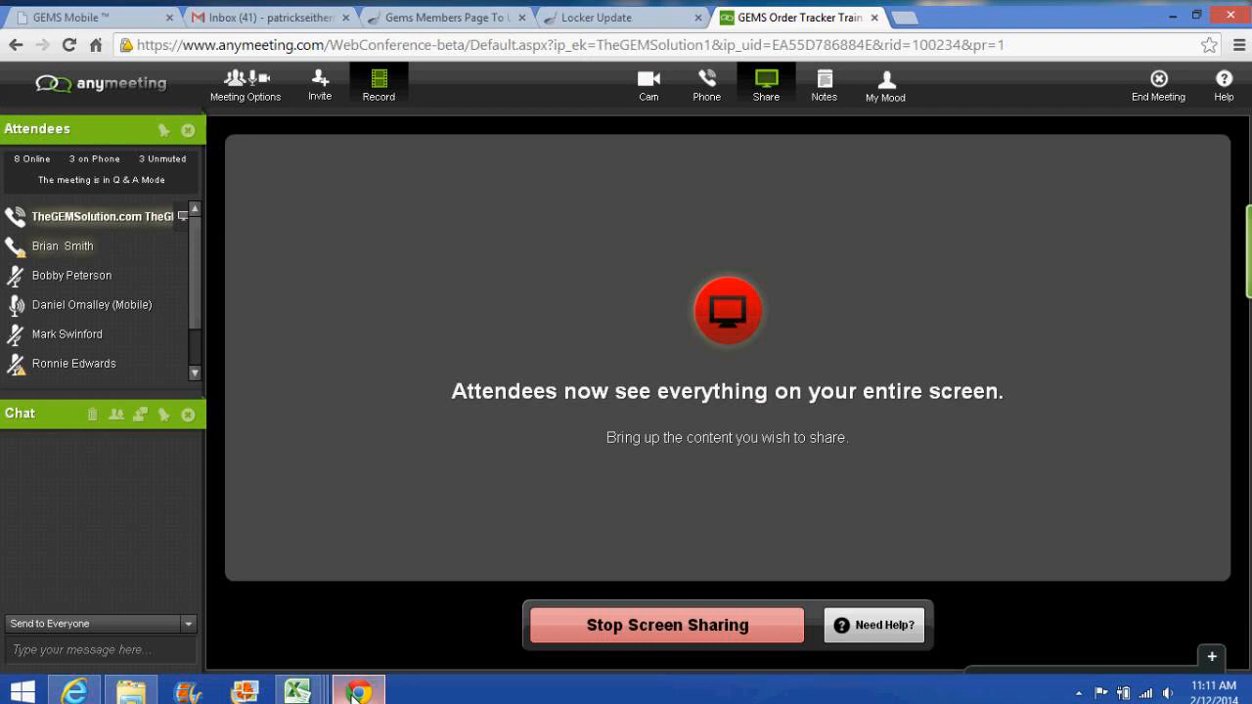
click(357, 693)
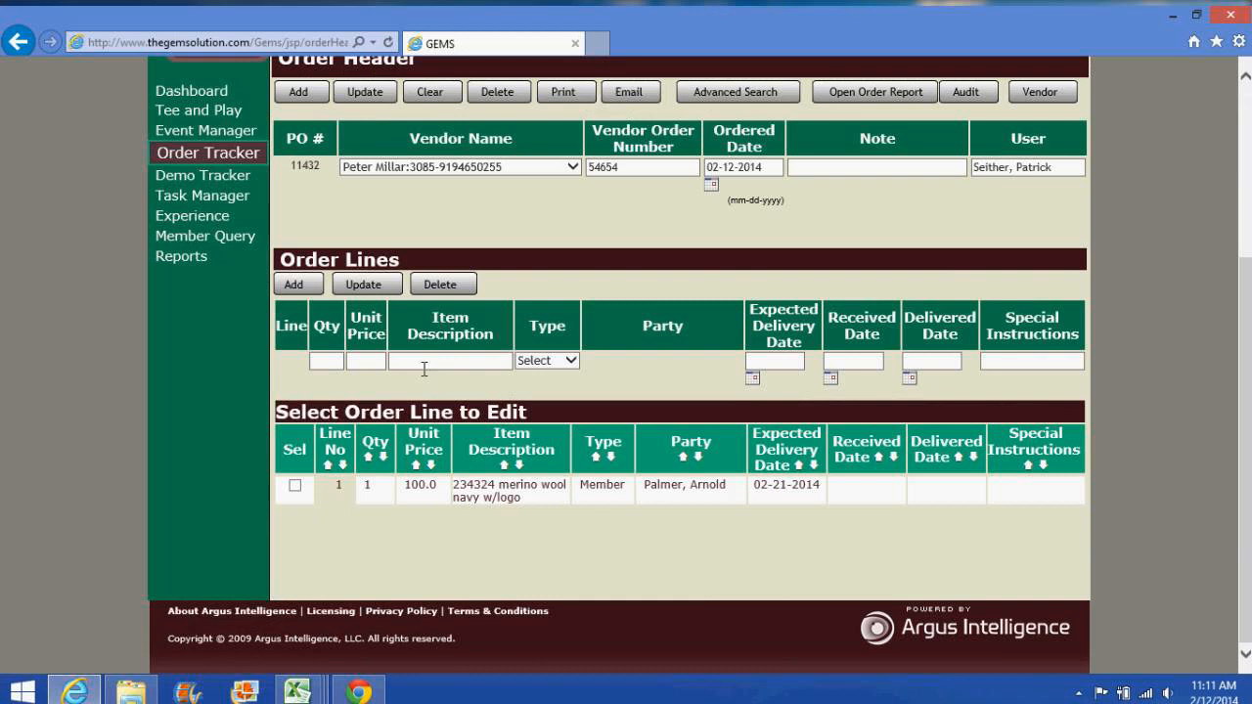
scroll(425, 376, up, 2)
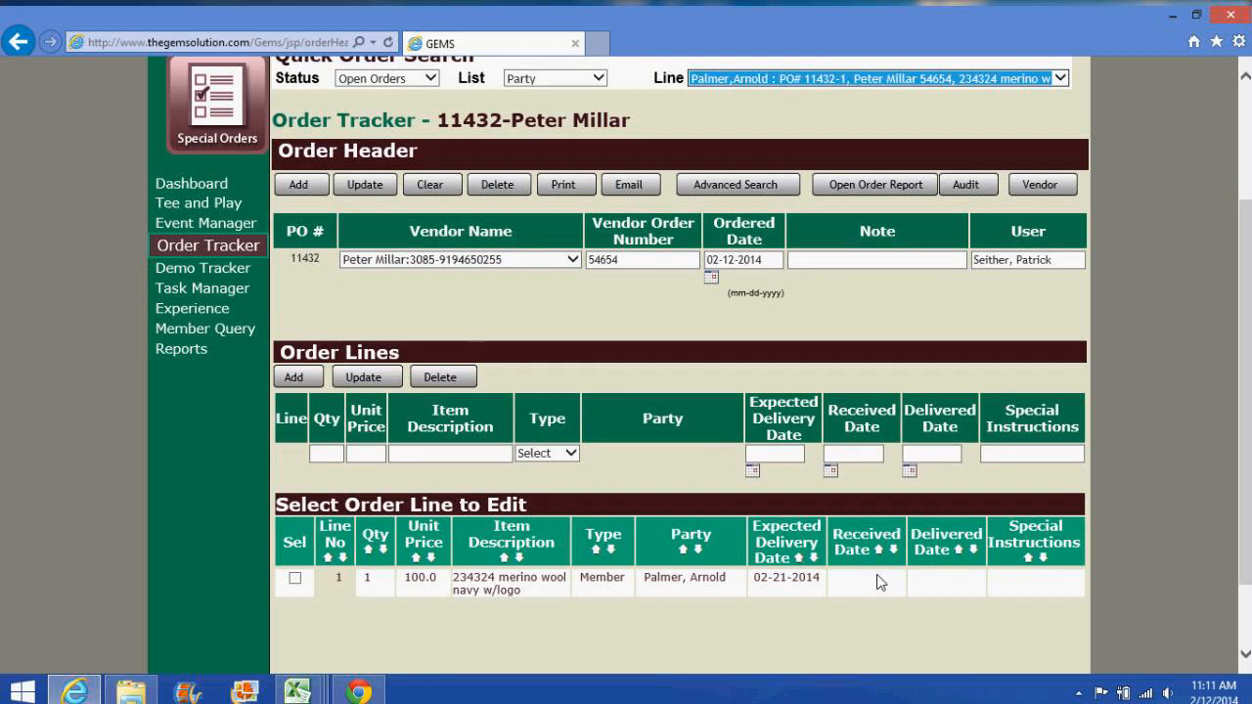
click(882, 458)
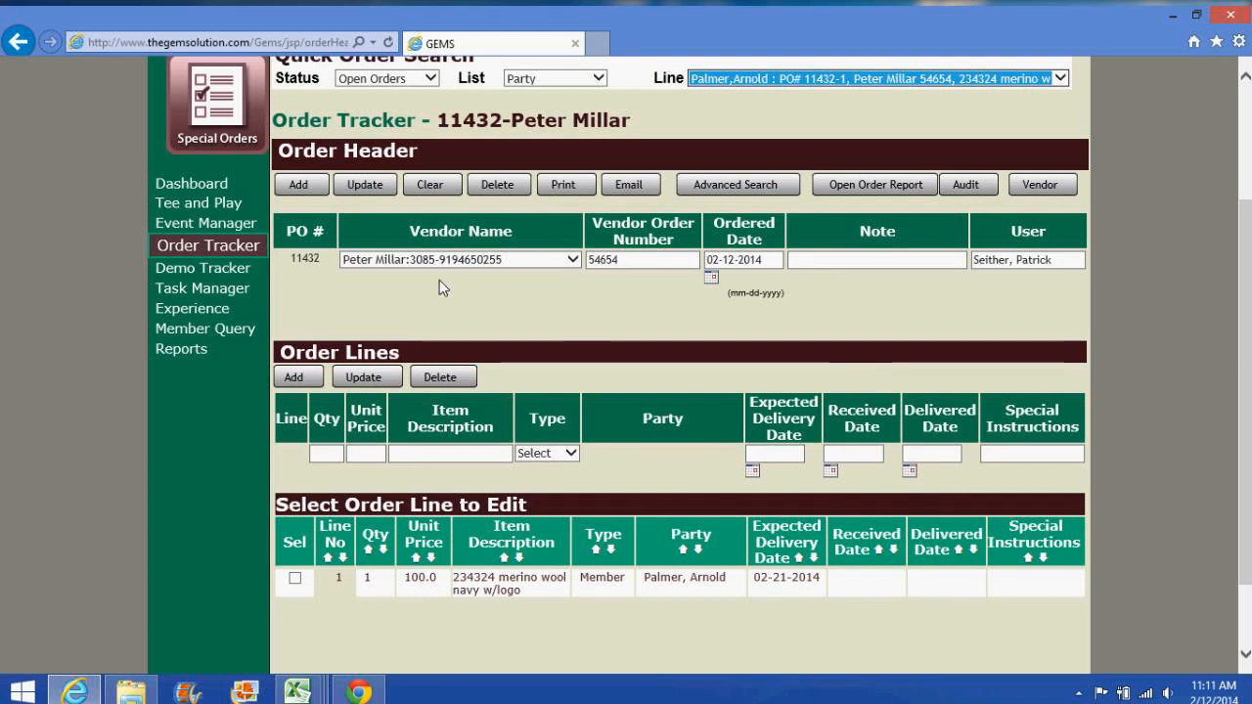
scroll(478, 292, up, 2)
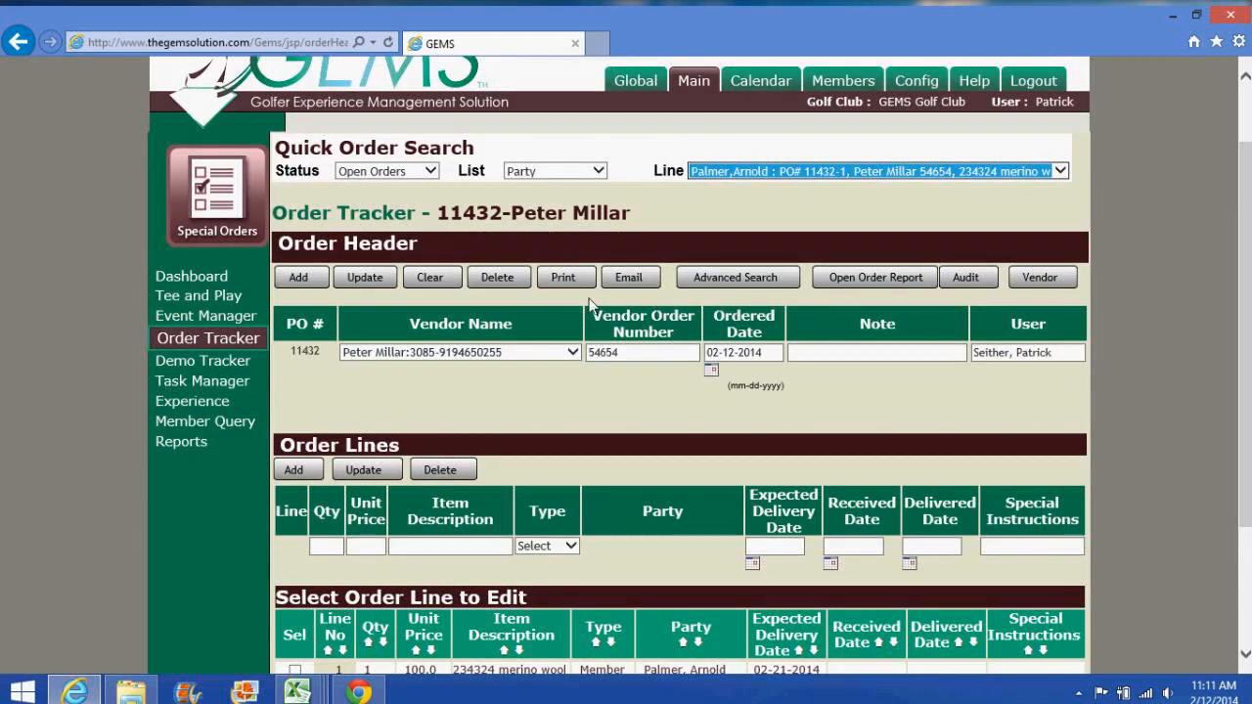
Step: Generate the Open Order Report, view the $892.00 PDF, then return to GEMS
click(863, 281)
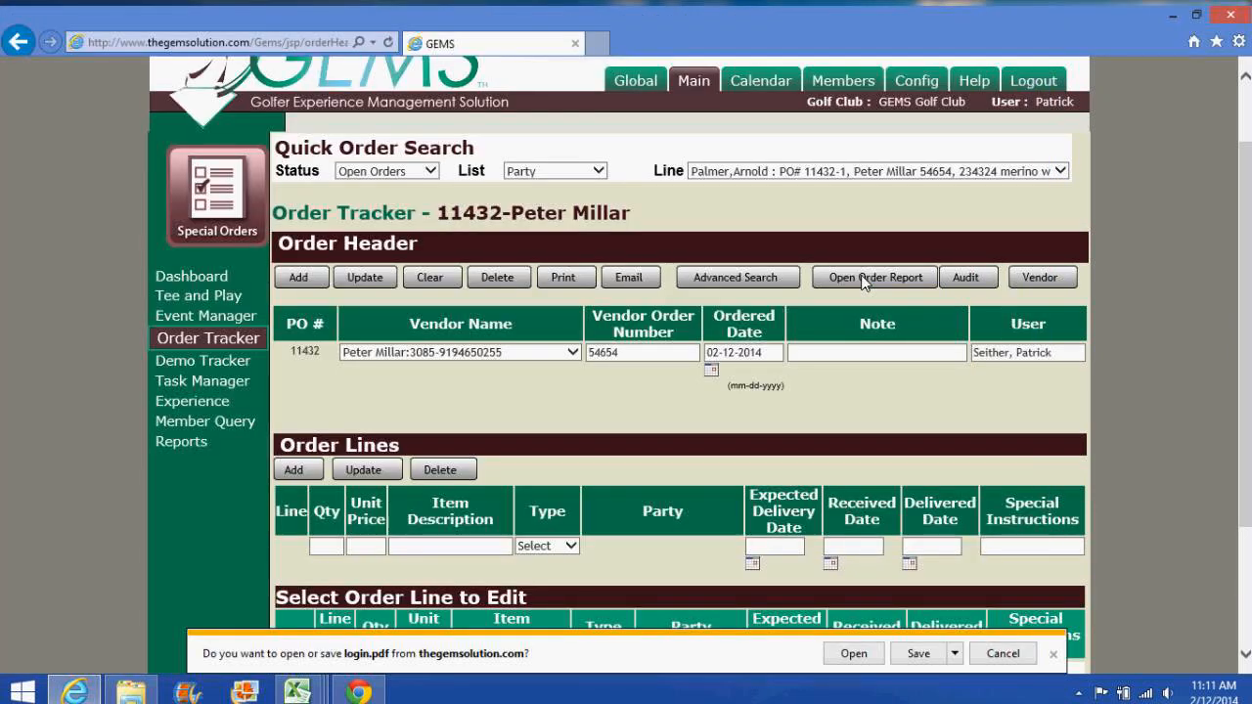
click(852, 655)
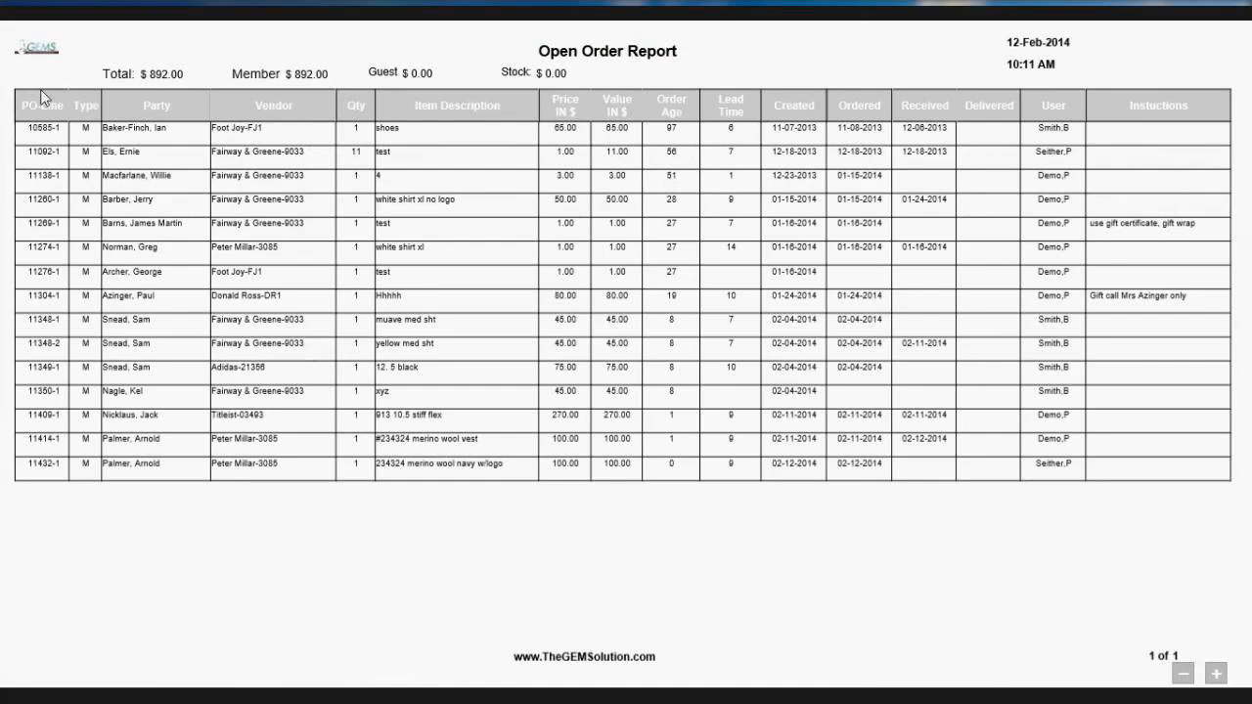
mouse_move(2, 11)
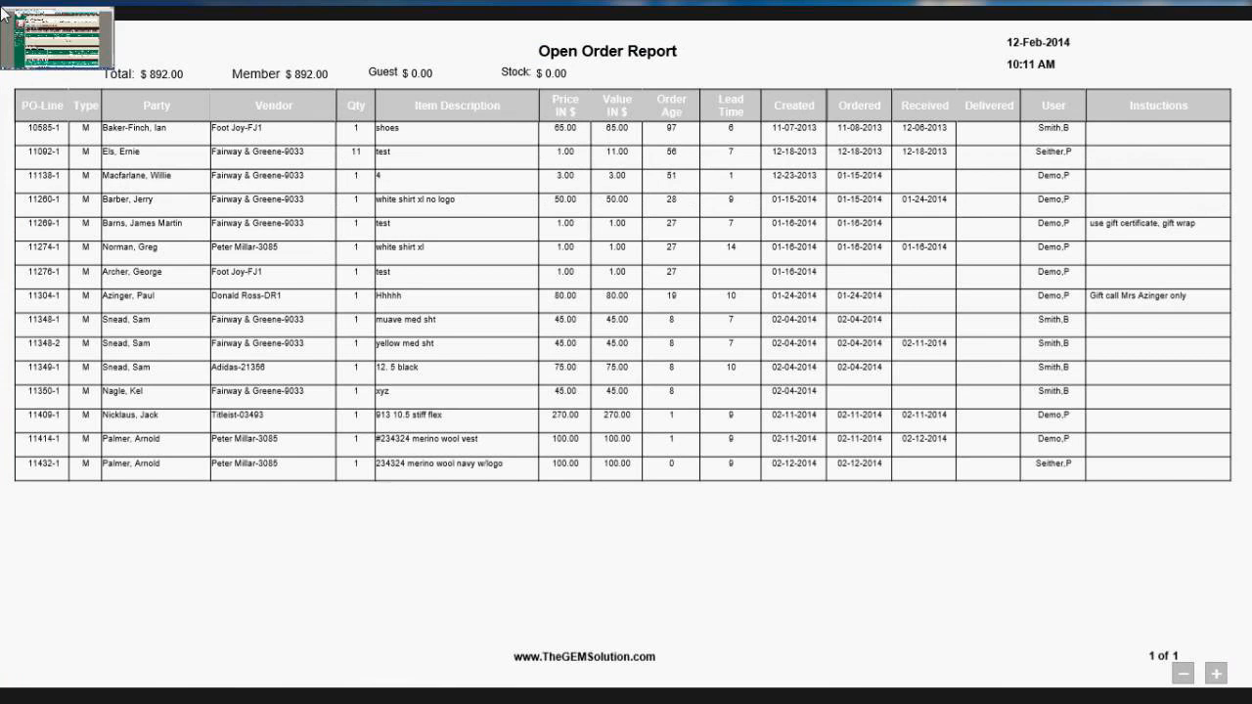
click(2, 12)
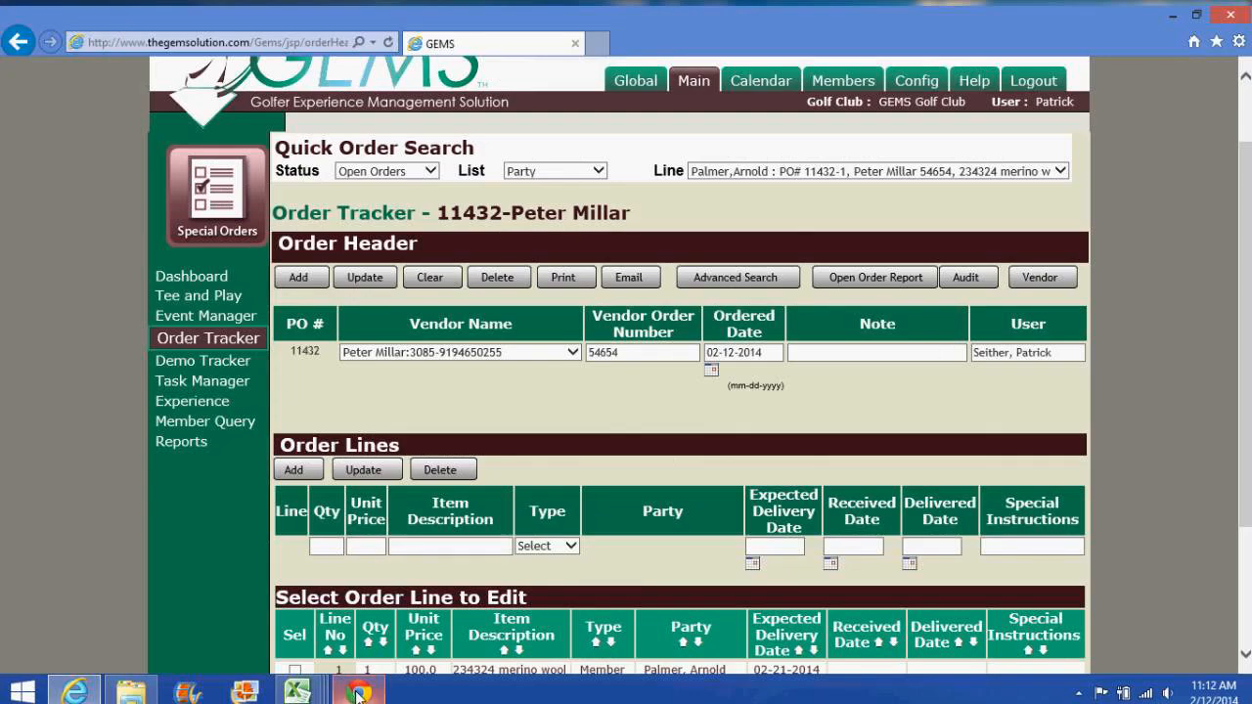
Step: Mute one attendee's microphone in the AnyMeeting conference window
click(358, 695)
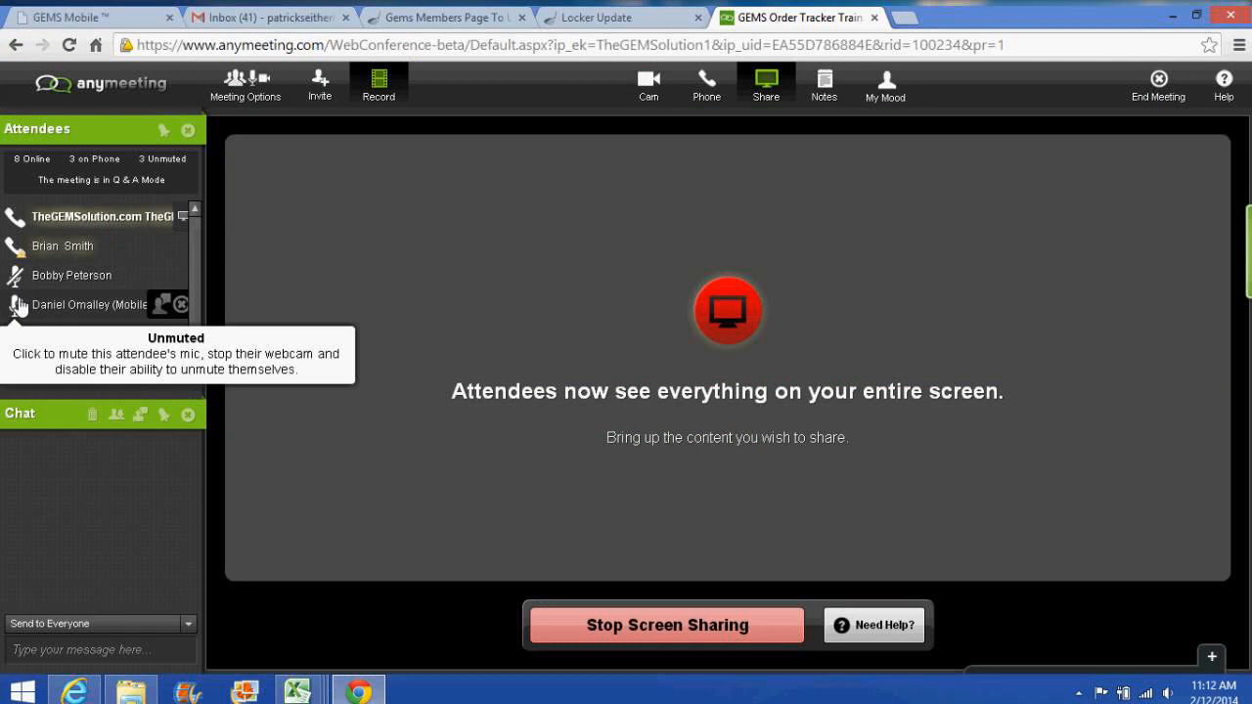
click(19, 307)
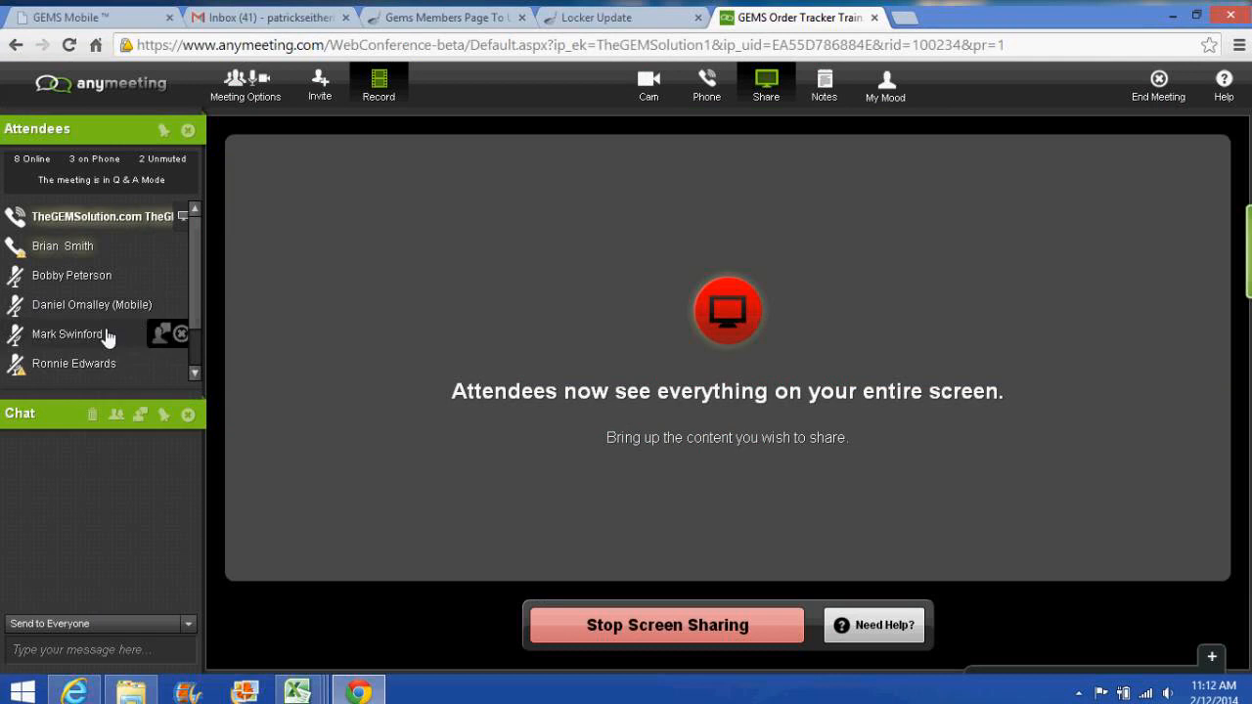
Step: Reload Peter Millar order 11432 by choosing line PO# 11432-1 in Quick Order Search
click(88, 695)
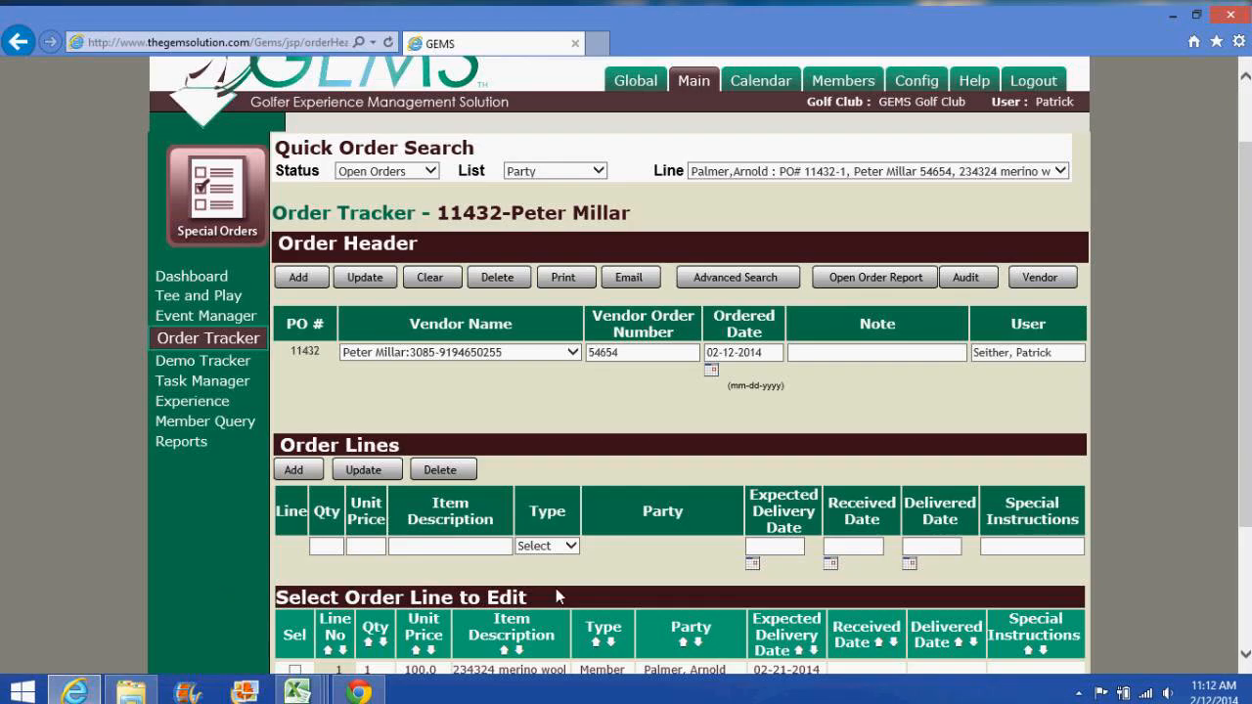
scroll(871, 495, down, 3)
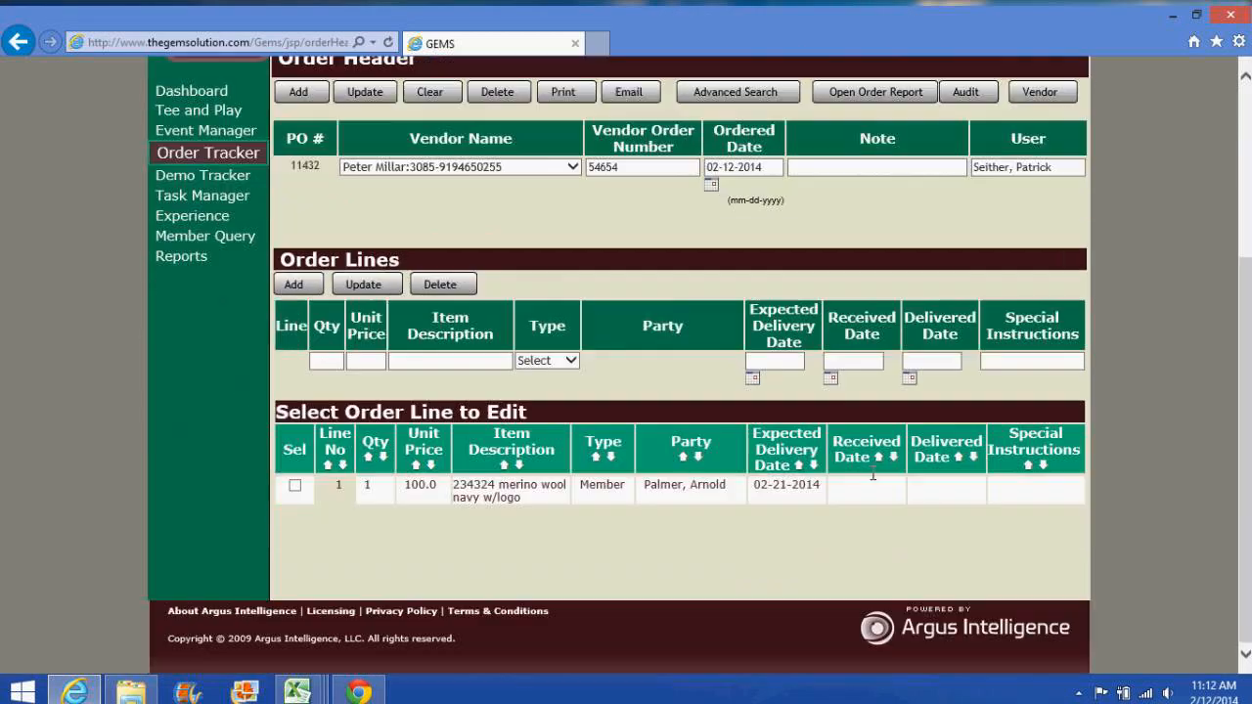
scroll(864, 95, up, 2)
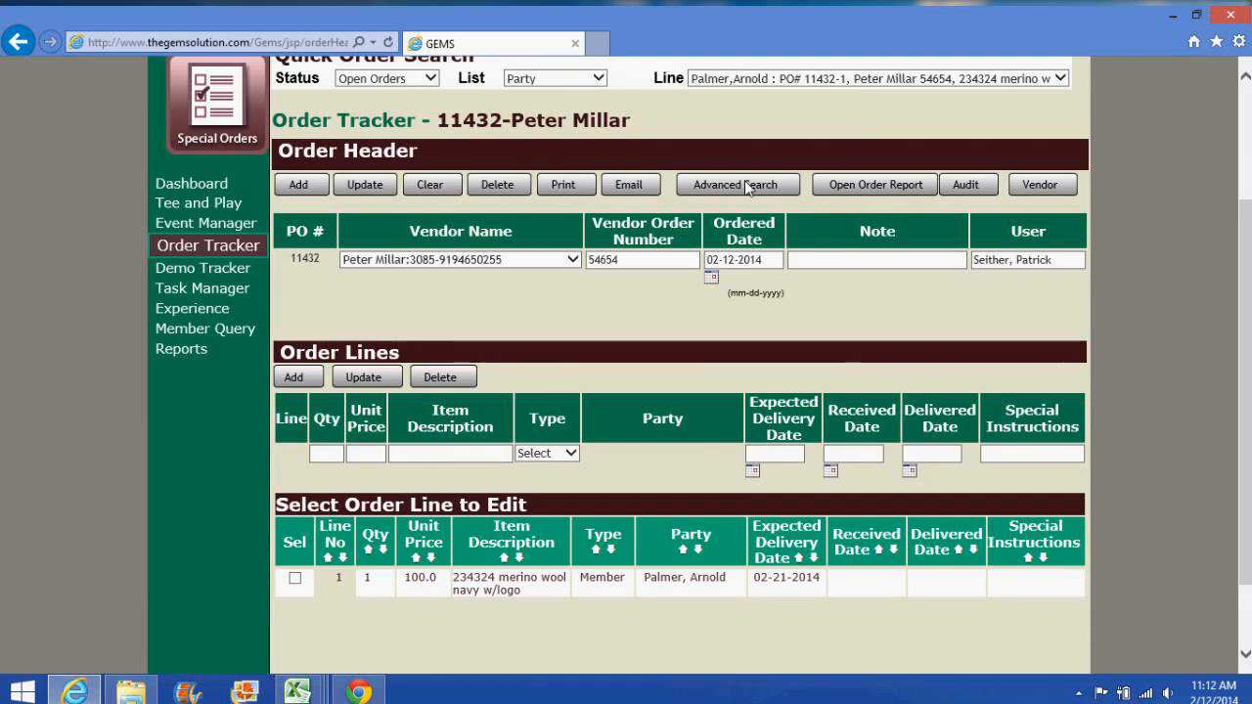
scroll(716, 137, up, 1)
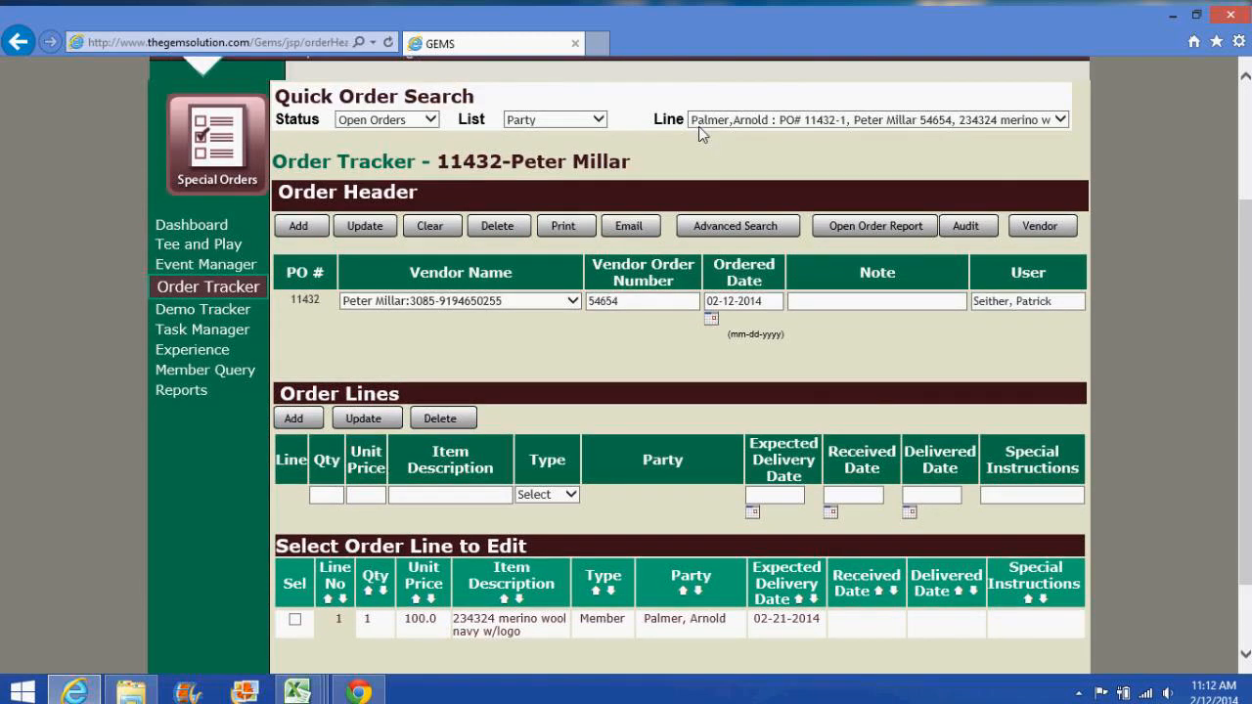
scroll(698, 126, up, 1)
click(724, 170)
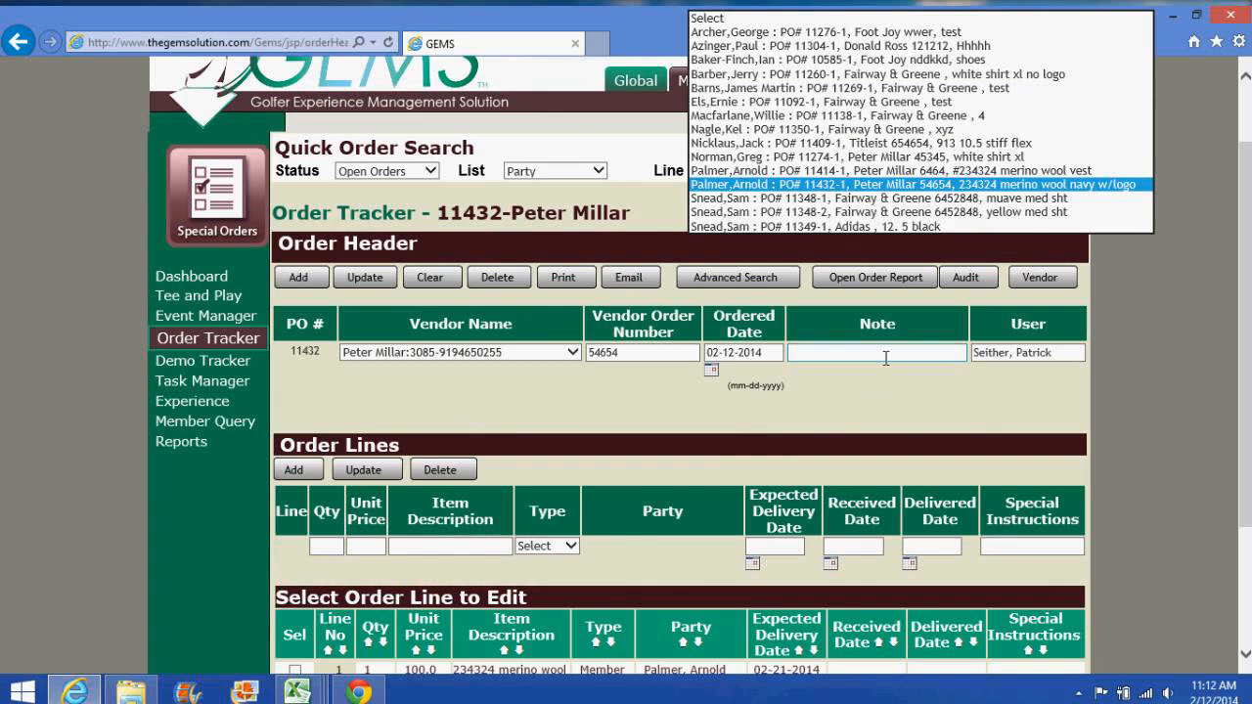
click(957, 302)
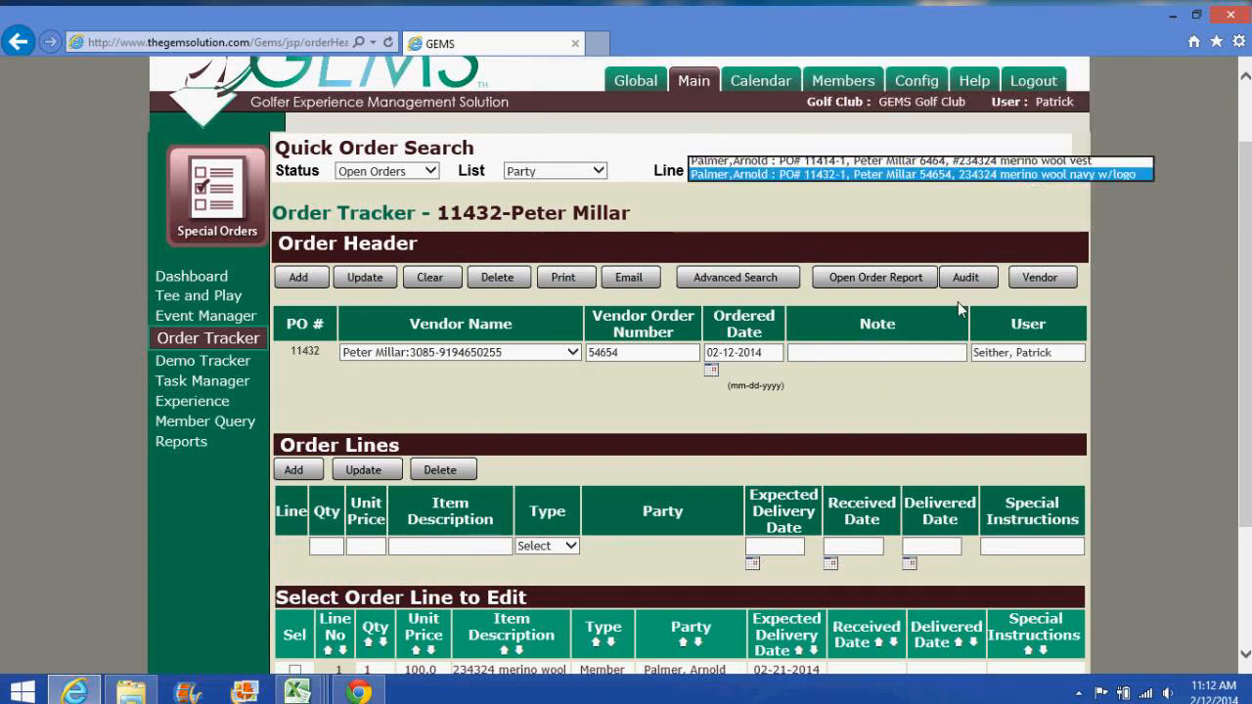
scroll(414, 473, down, 1)
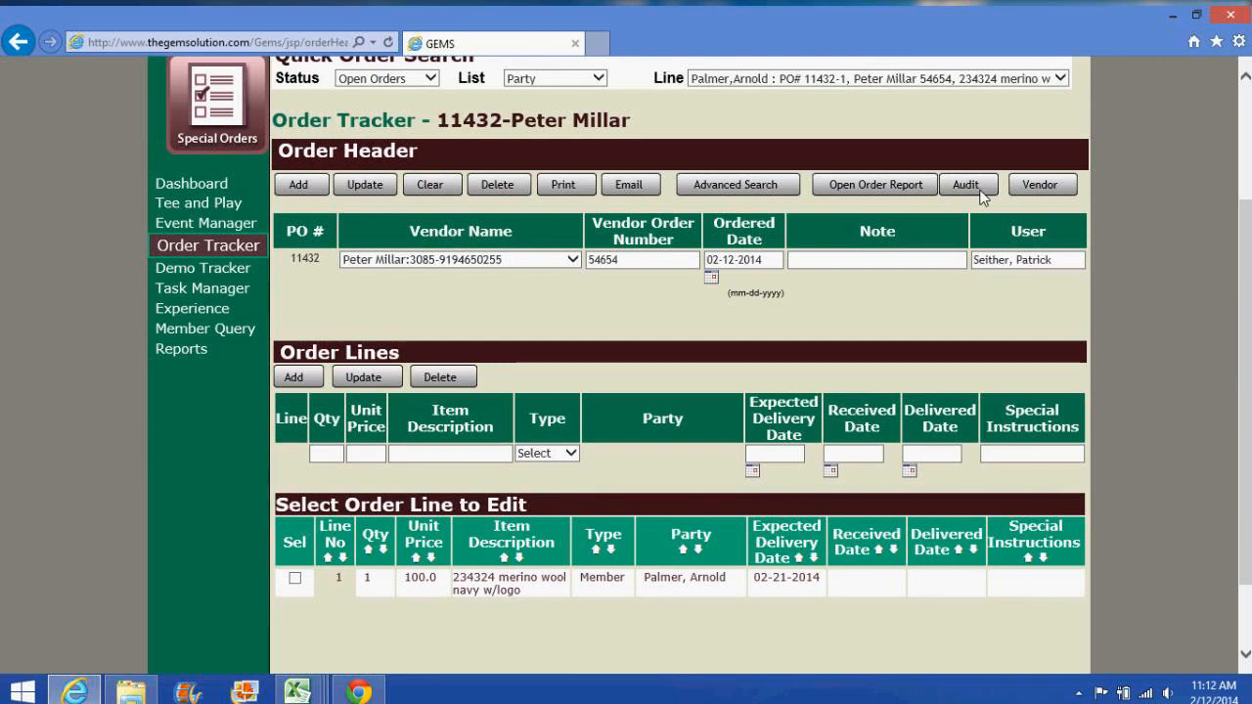
Step: Browse the Vendors page's account list, then go back to an empty Order Tracker form
click(1039, 187)
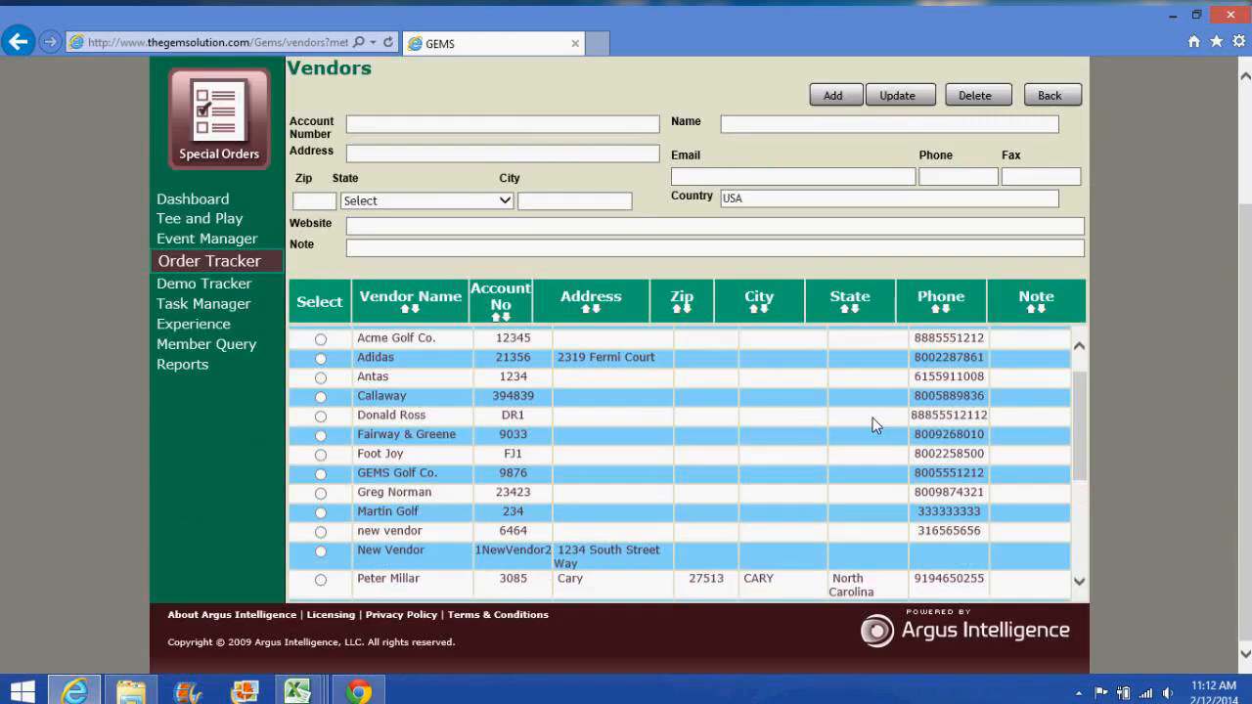
scroll(872, 417, down, 3)
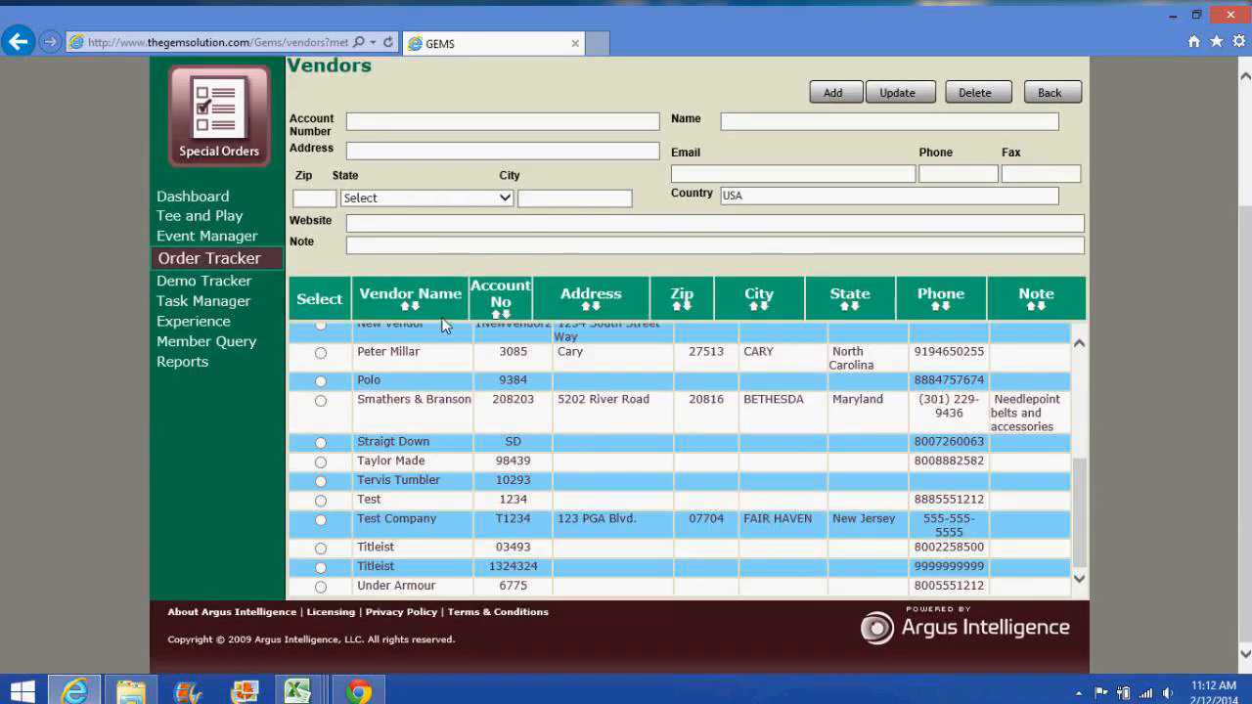
scroll(442, 326, up, 1)
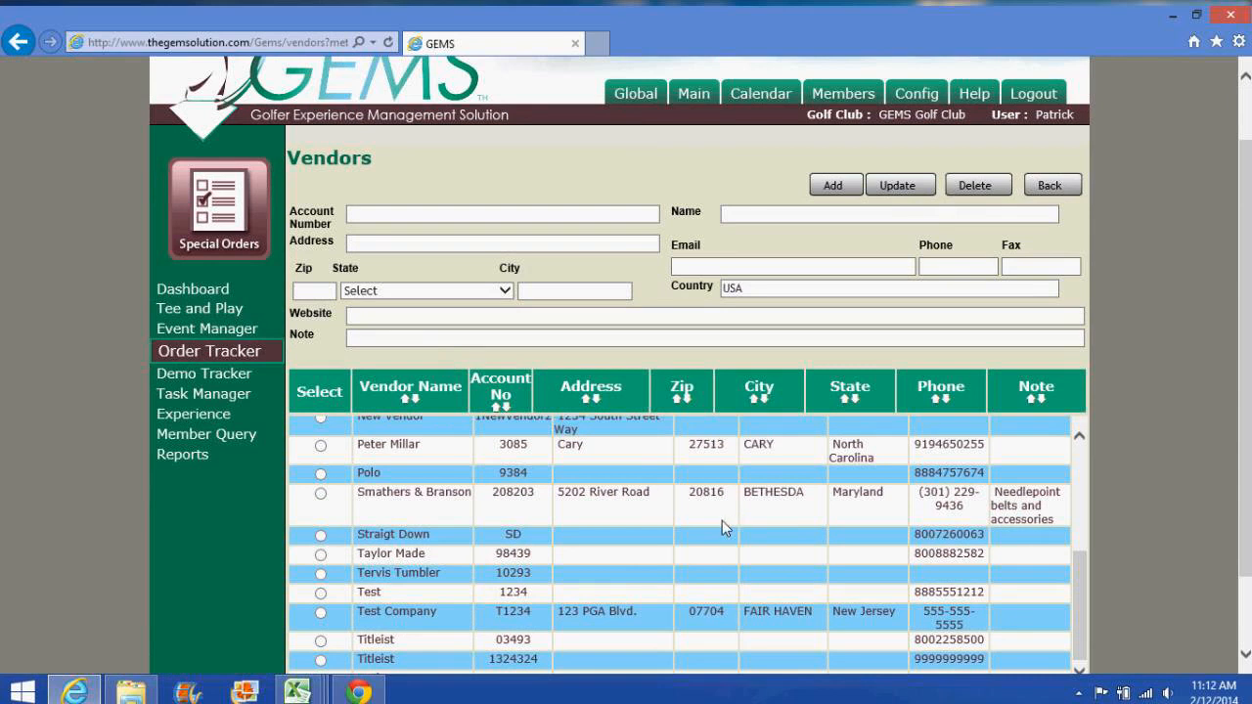
scroll(721, 521, up, 3)
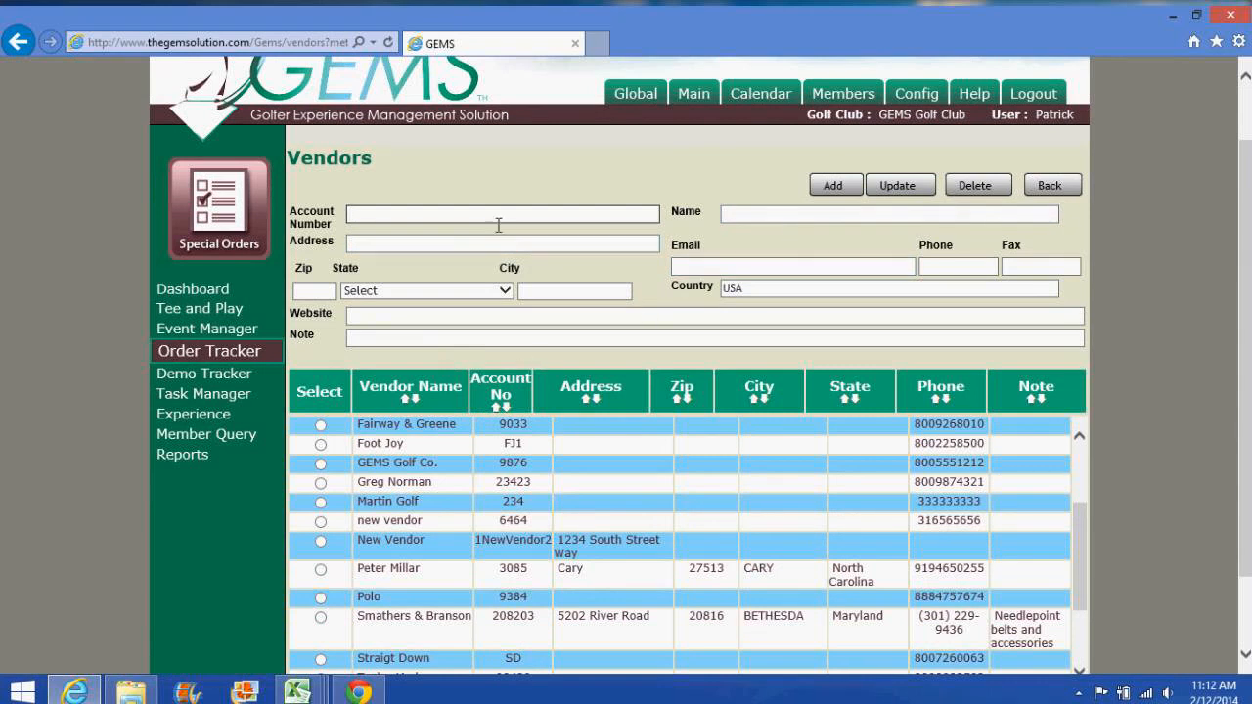
click(401, 219)
click(237, 358)
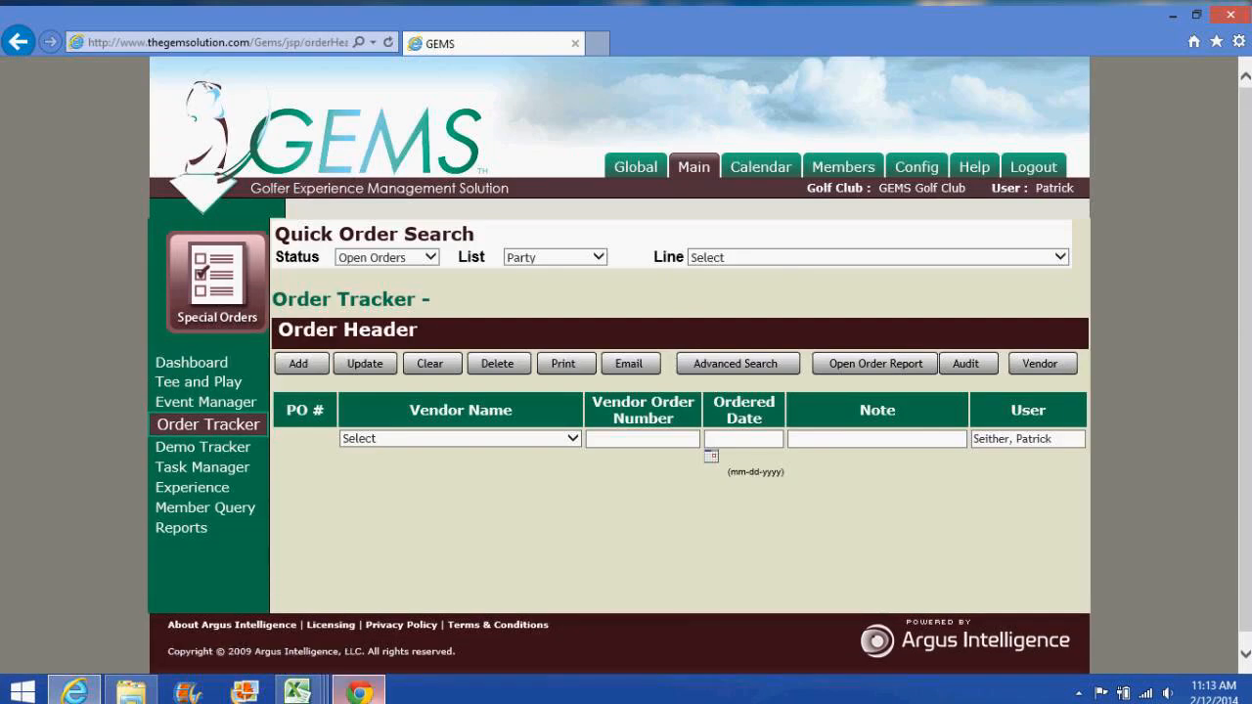
Step: Log in to GEMS Mobile and bring up its Order Tracker list of open orders
click(359, 691)
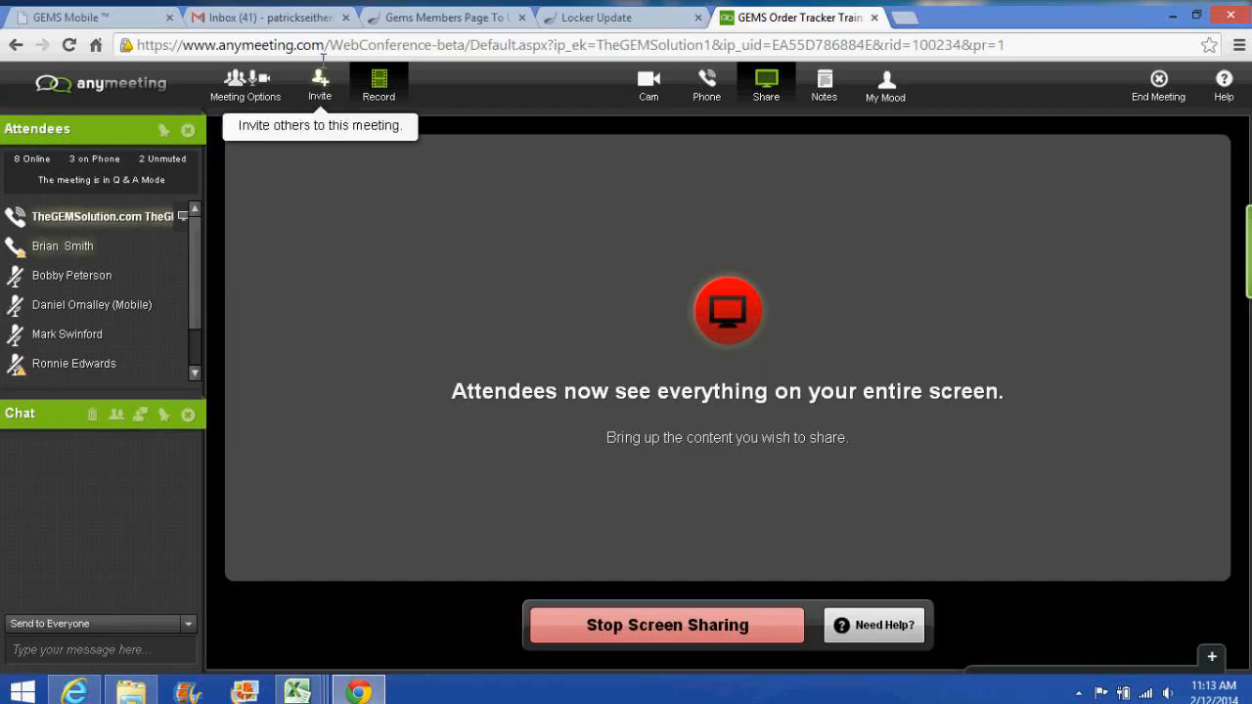
click(98, 19)
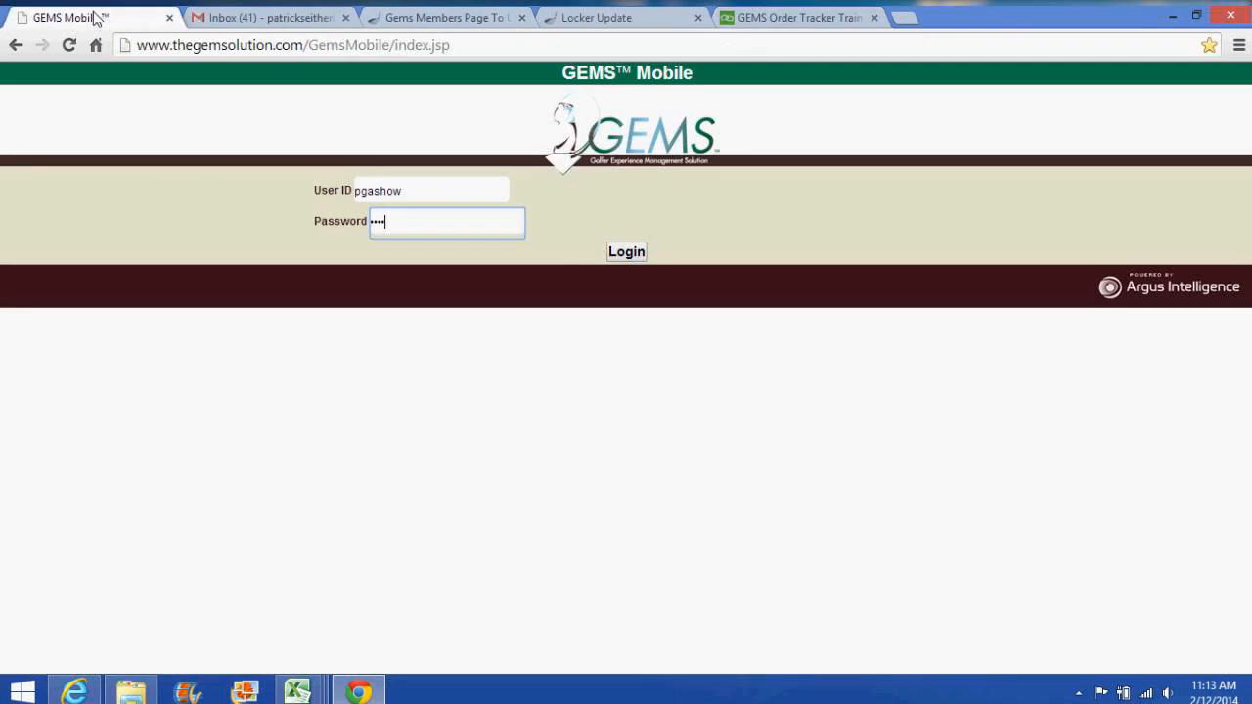
click(621, 253)
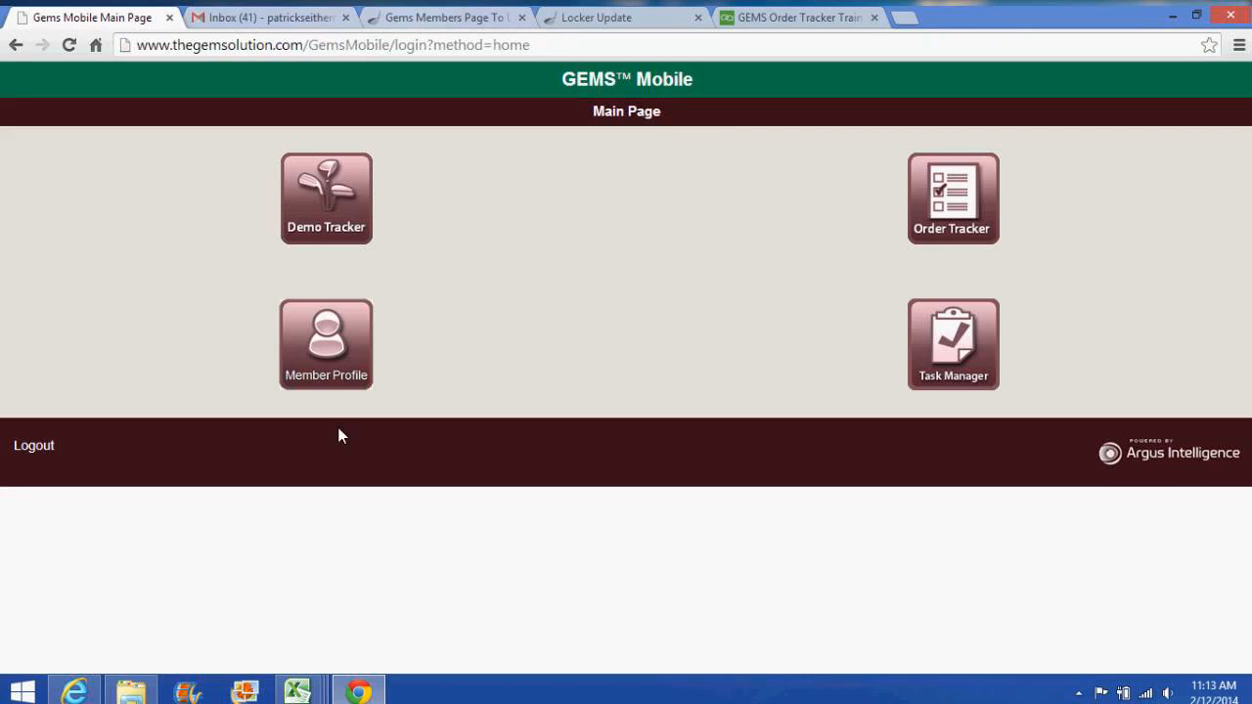
mouse_move(75, 690)
click(956, 213)
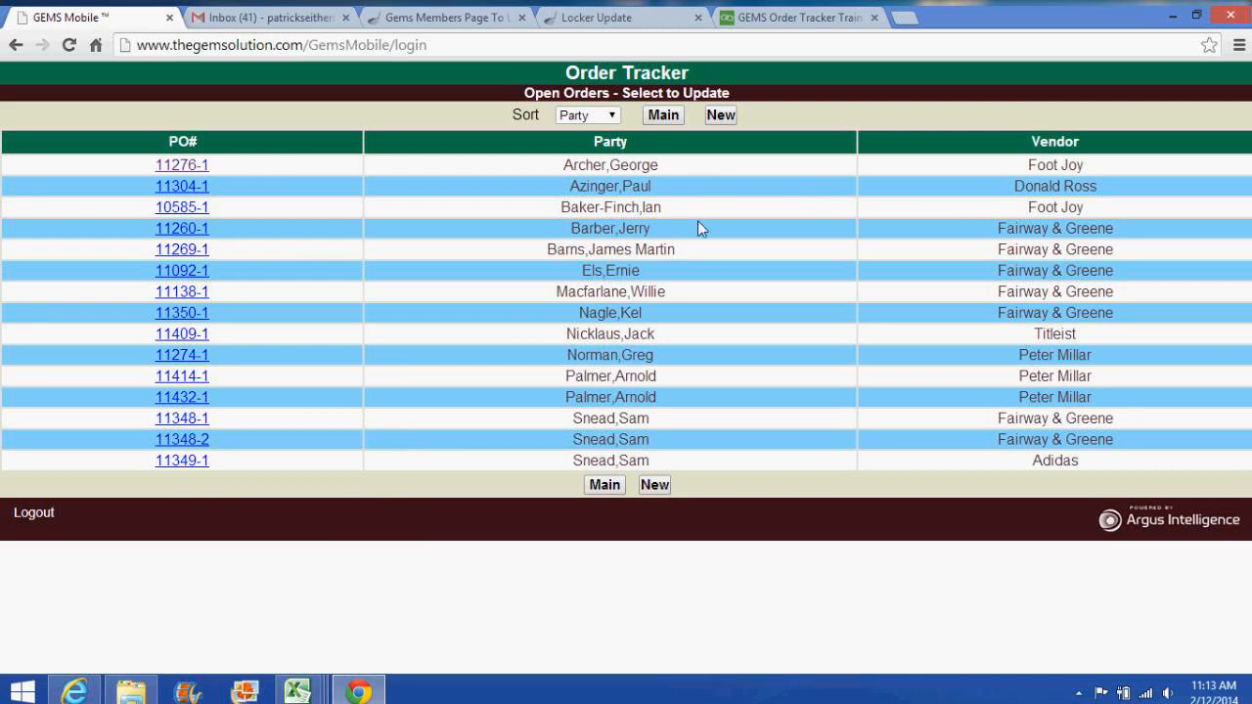
click(654, 486)
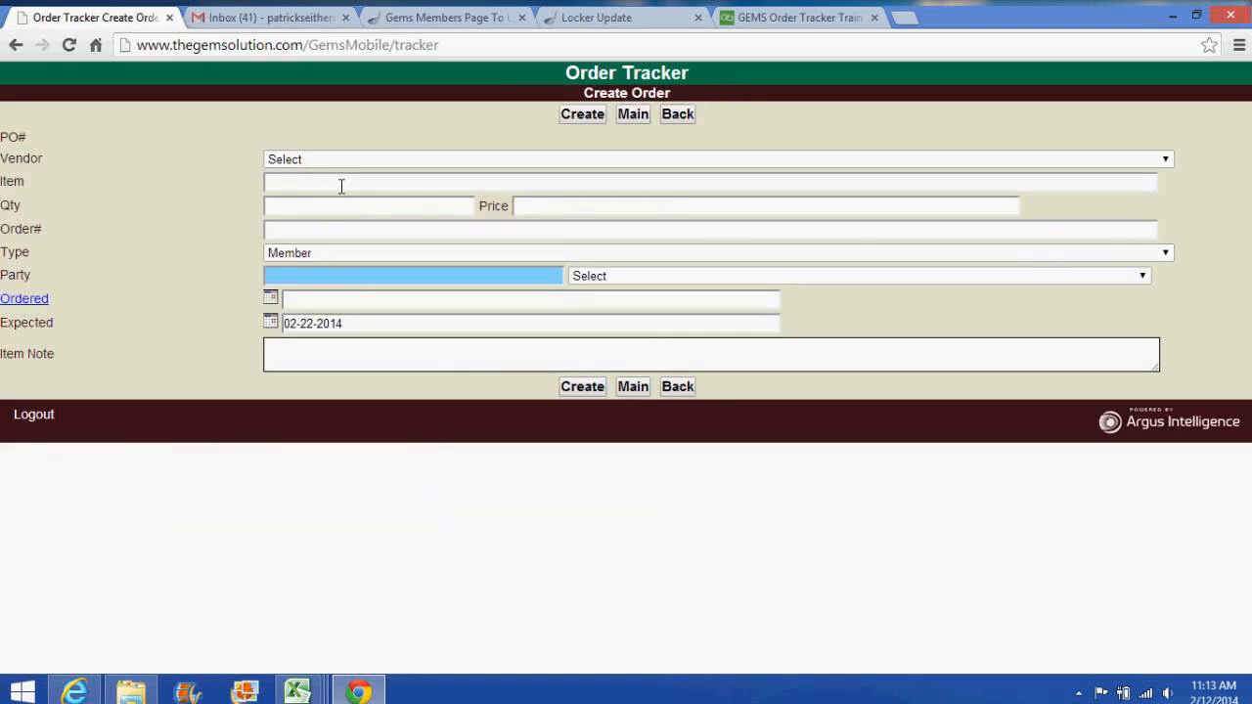
click(332, 159)
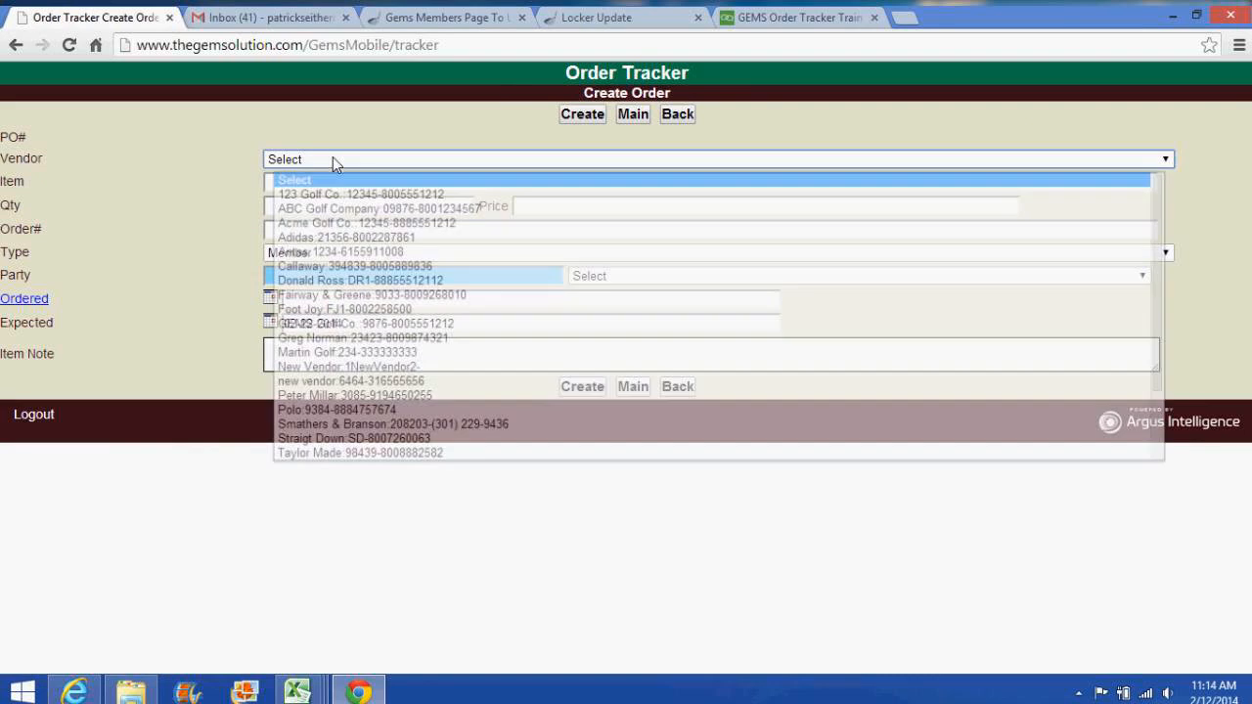
click(335, 281)
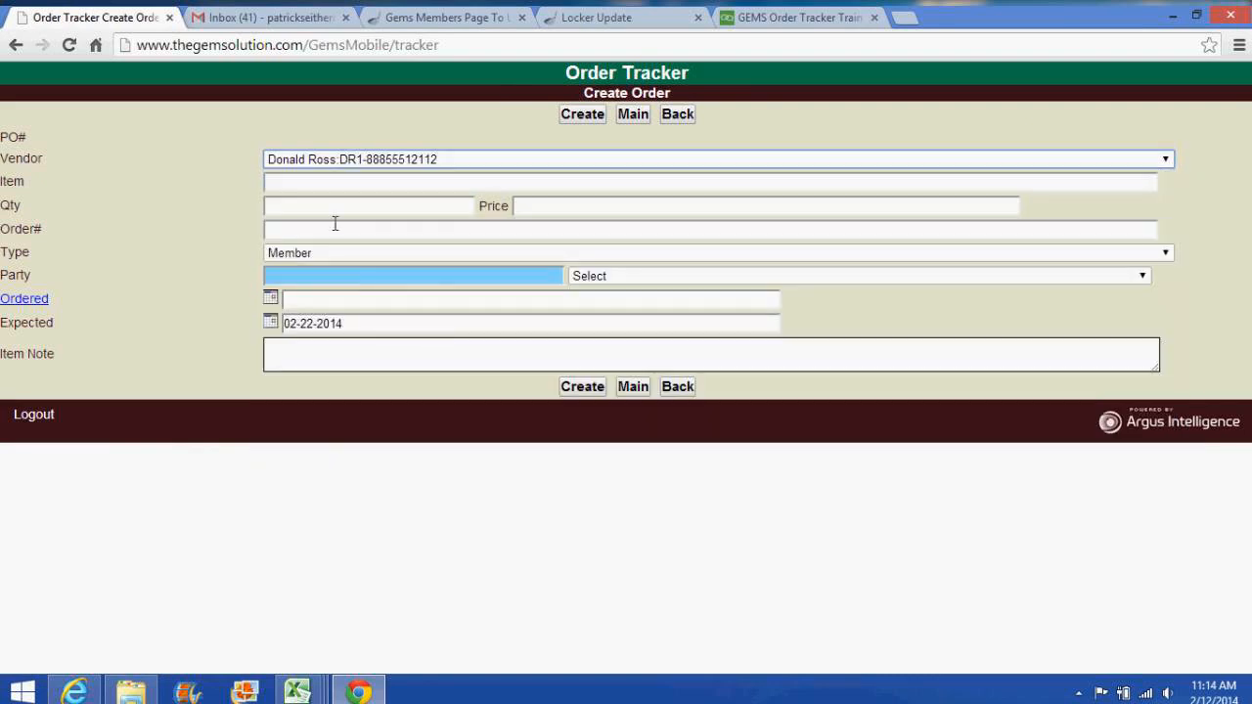
click(331, 213)
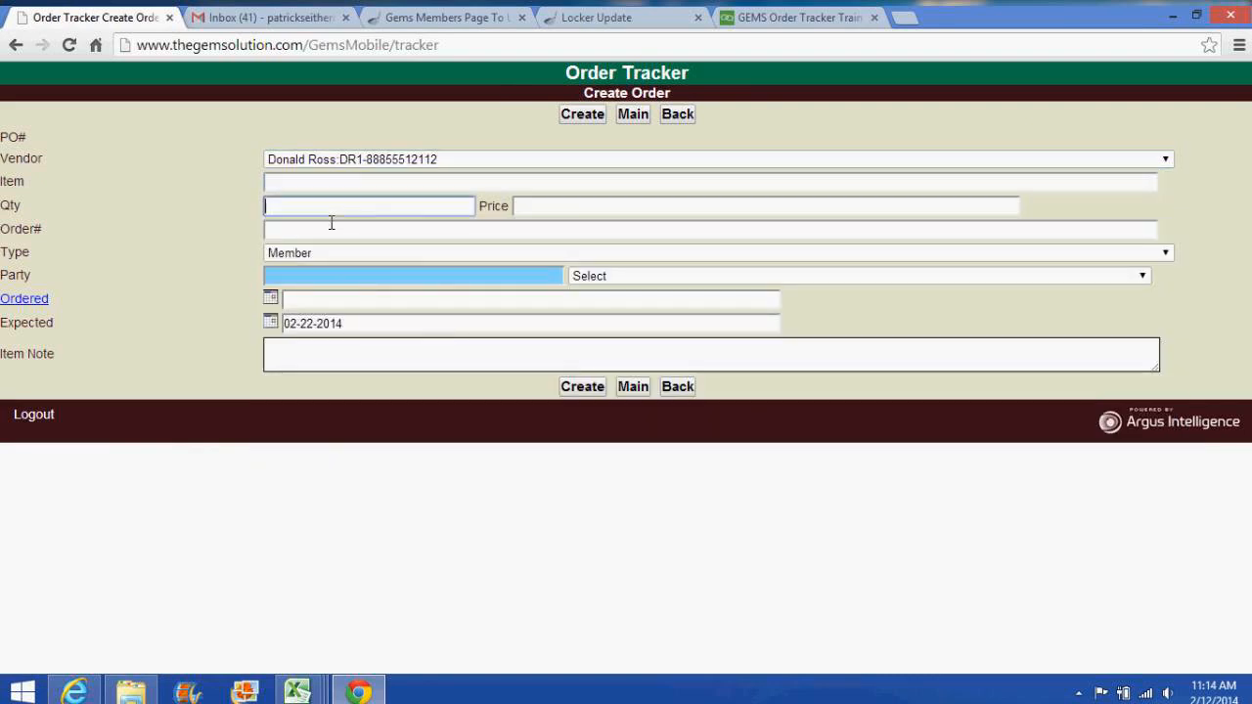
text(1)
click(534, 210)
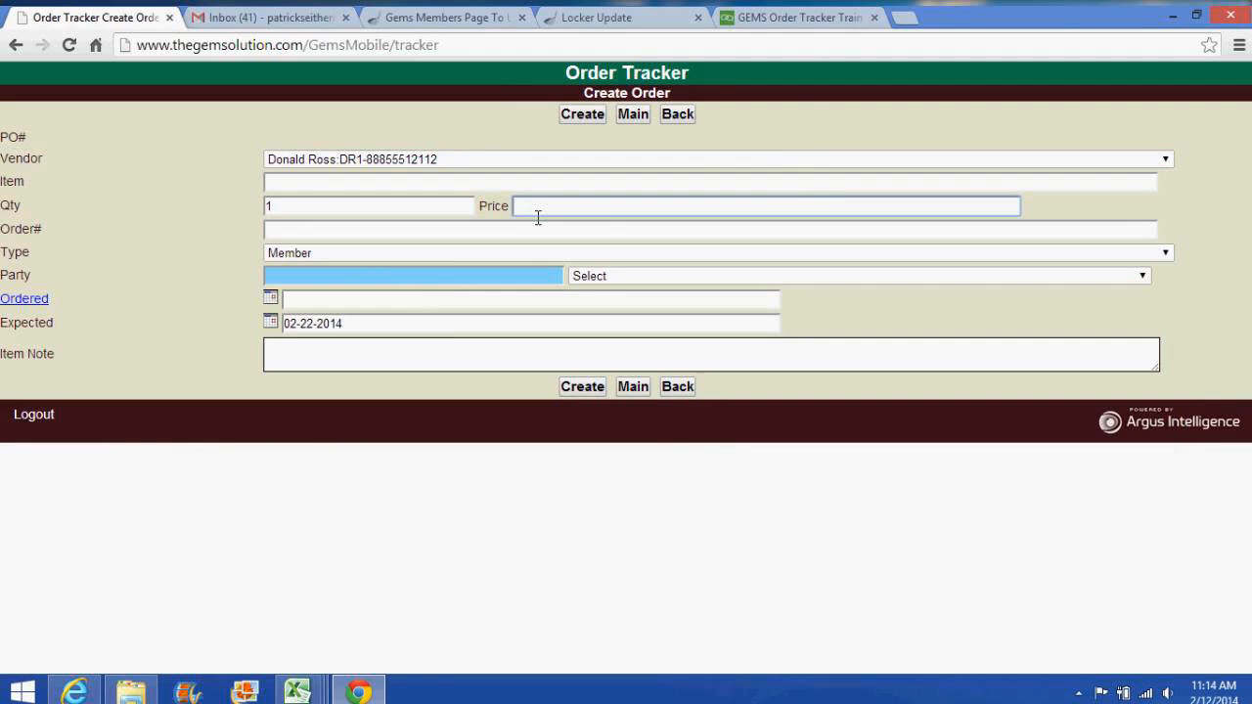
text($)
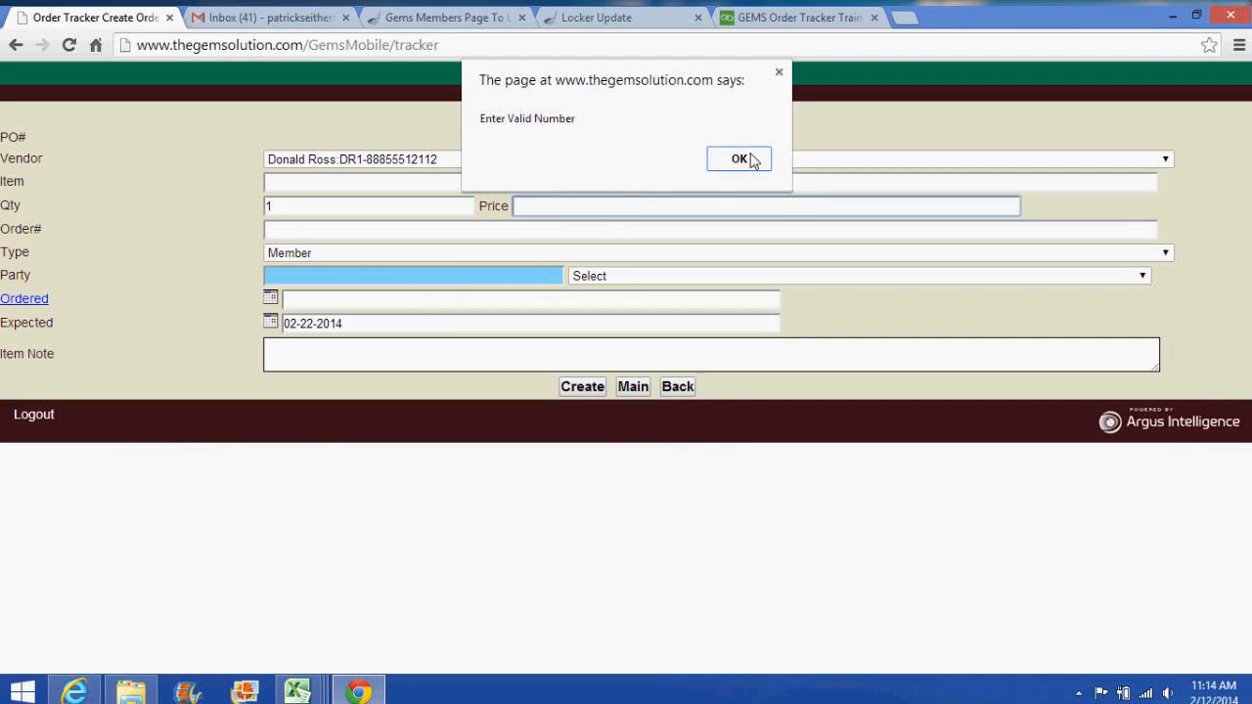
click(752, 160)
text(e)
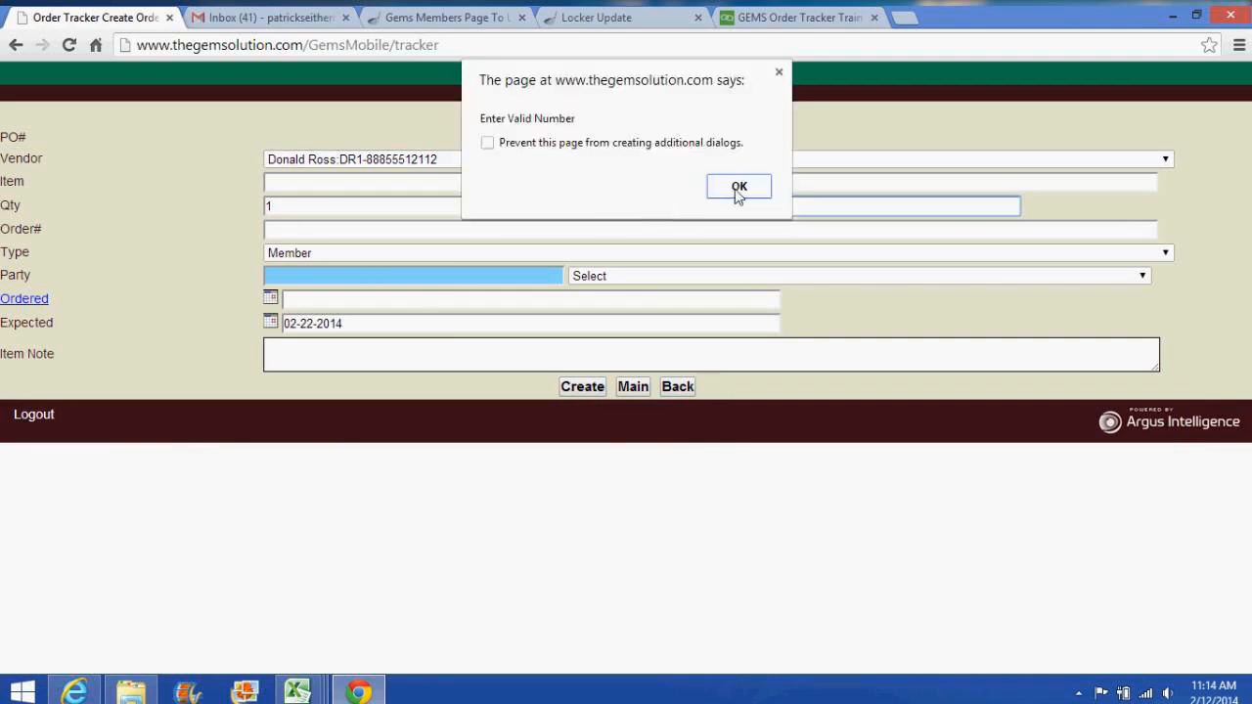
click(737, 190)
key(BackSpace)
key(BackSpace)
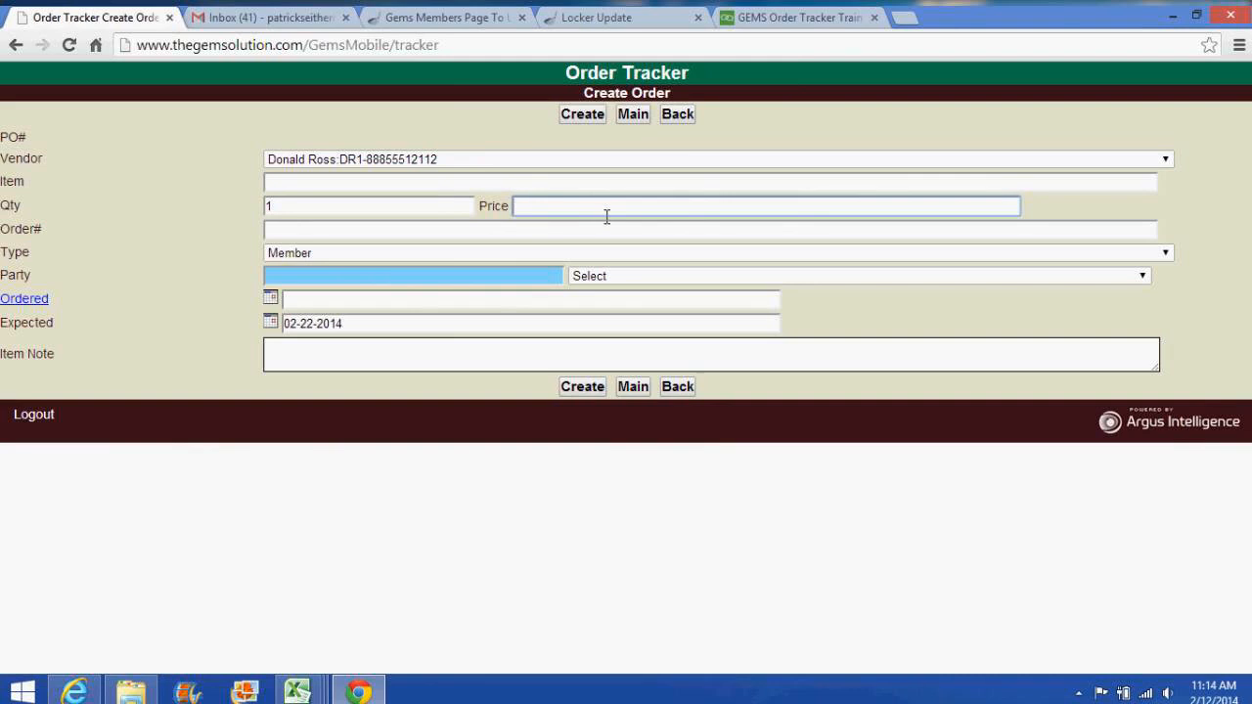
text(100)
Step: Enter order number 'test' and choose the second matching member as the party
click(464, 234)
text(test)
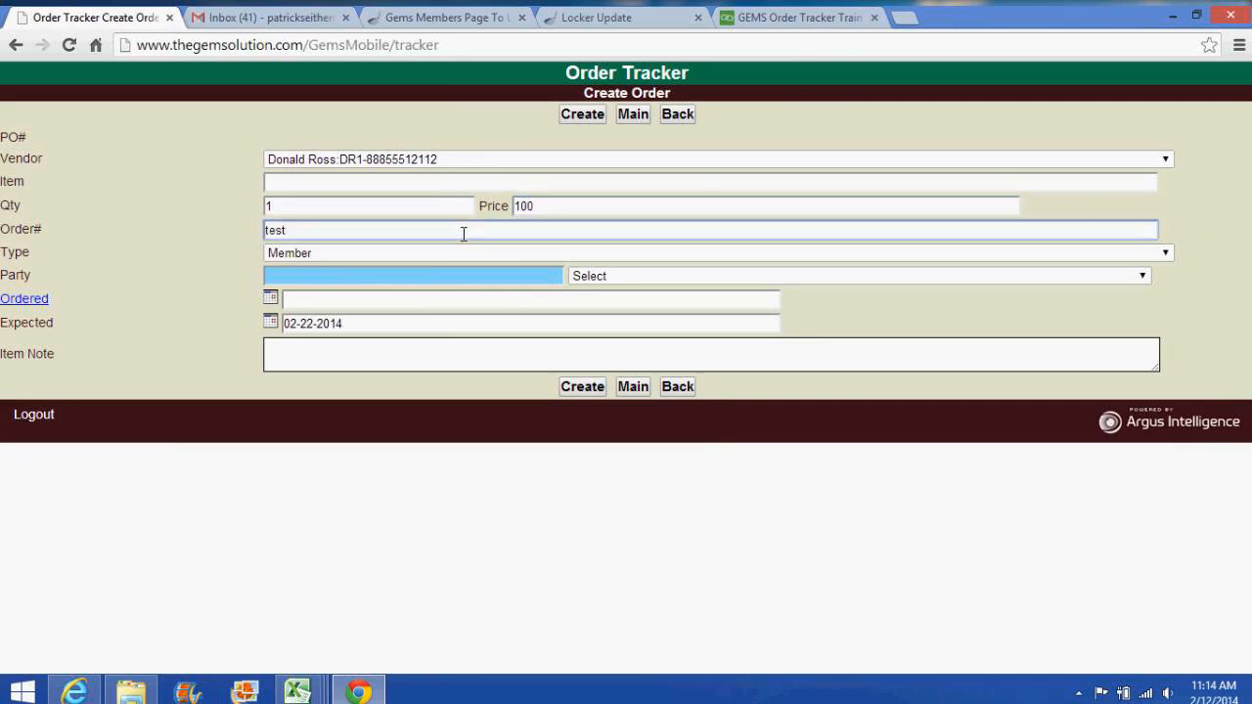
click(436, 280)
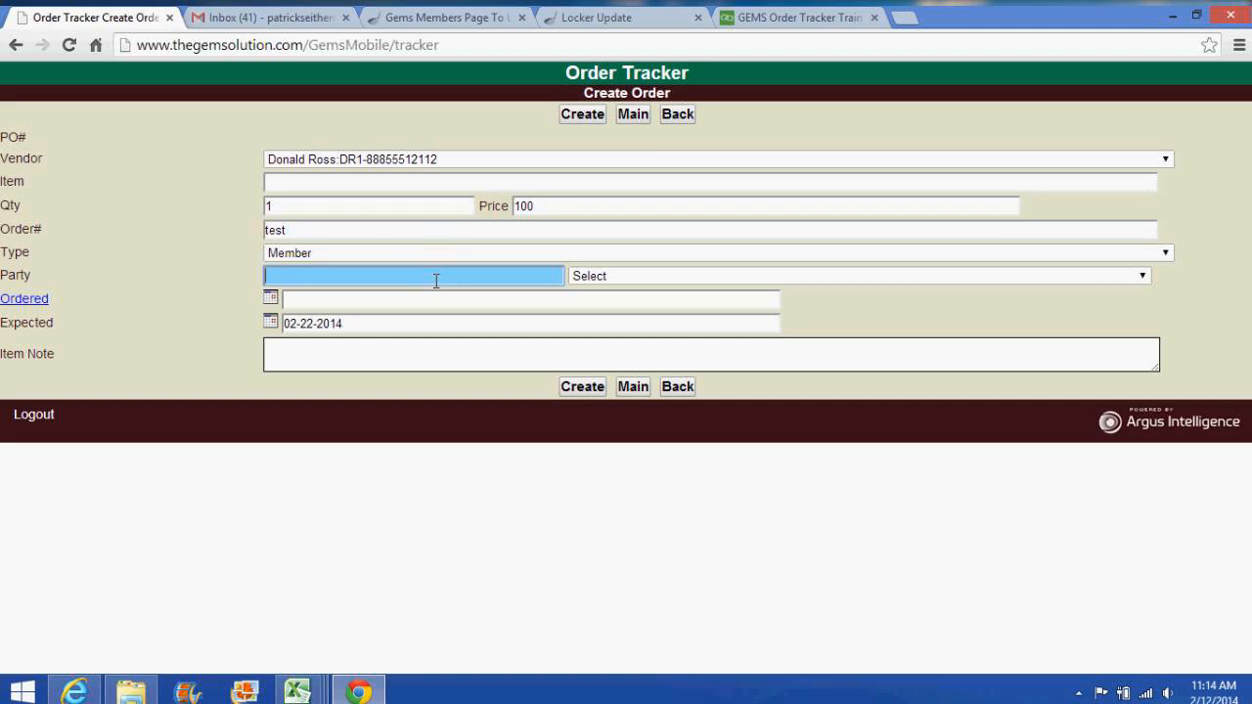
text(ni)
click(595, 279)
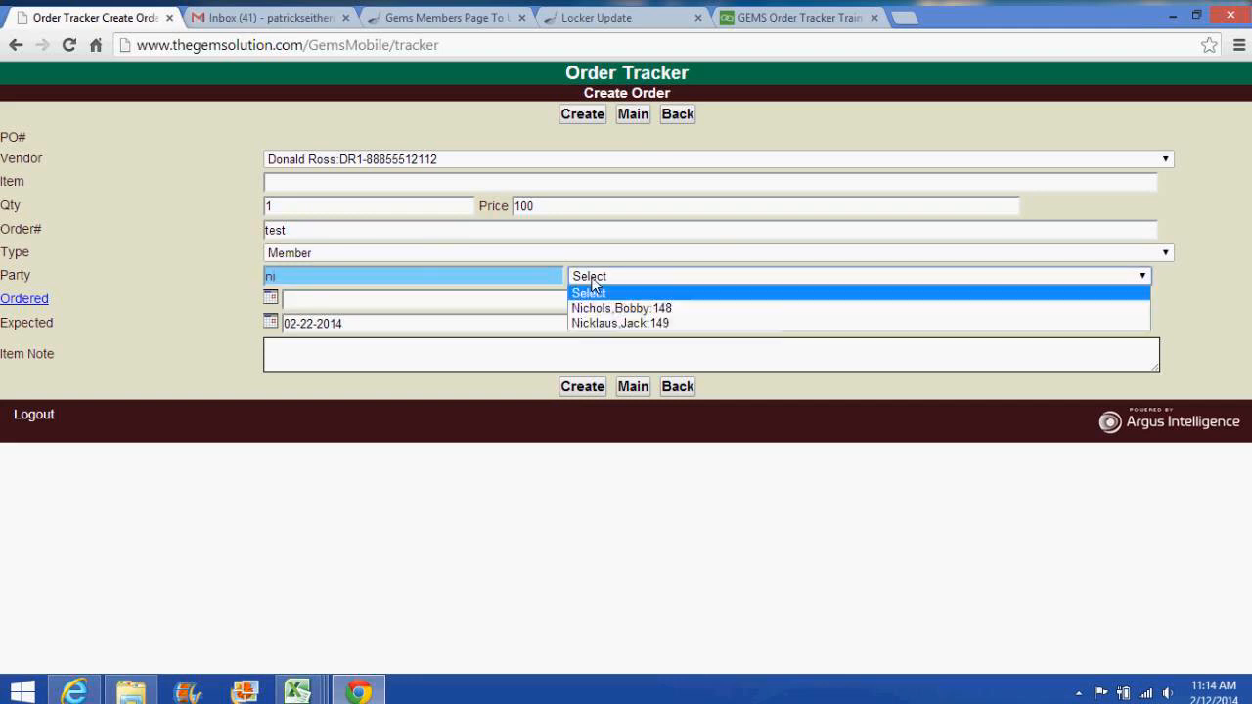
click(601, 323)
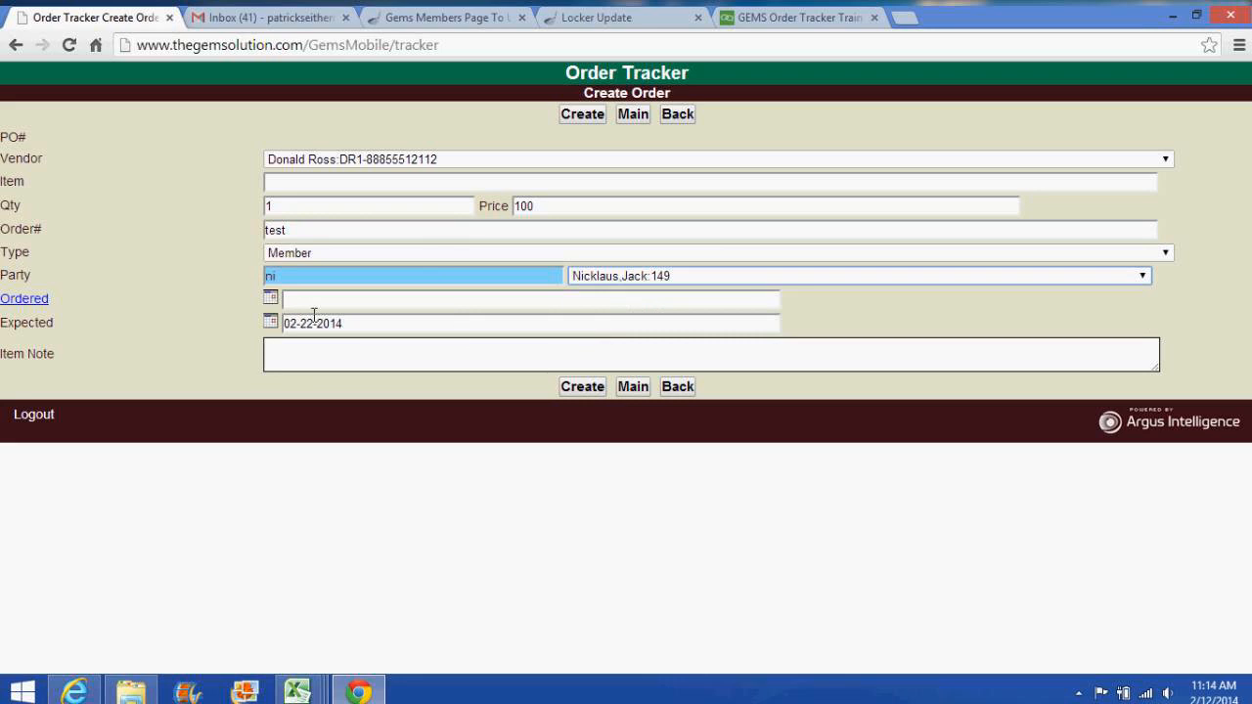
Step: Add item description 'test', create order PO#11433, and decline emailing the recipient
click(585, 391)
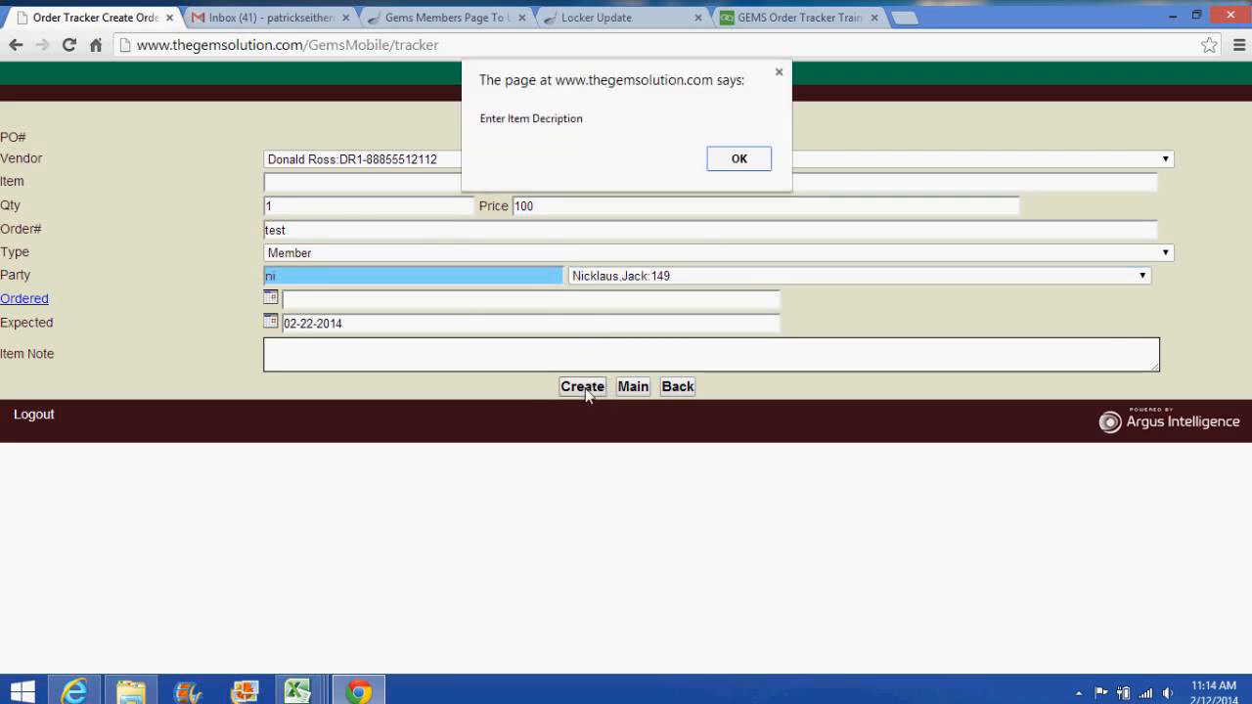
click(740, 160)
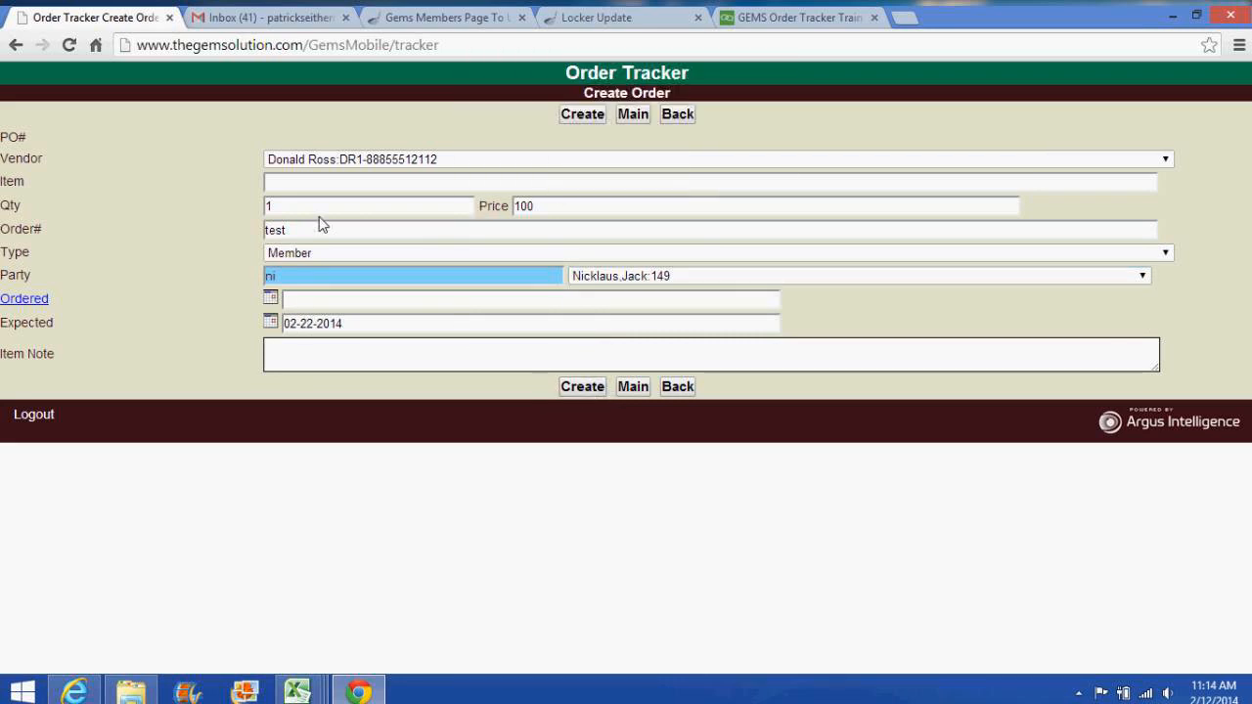
click(309, 189)
text(test)
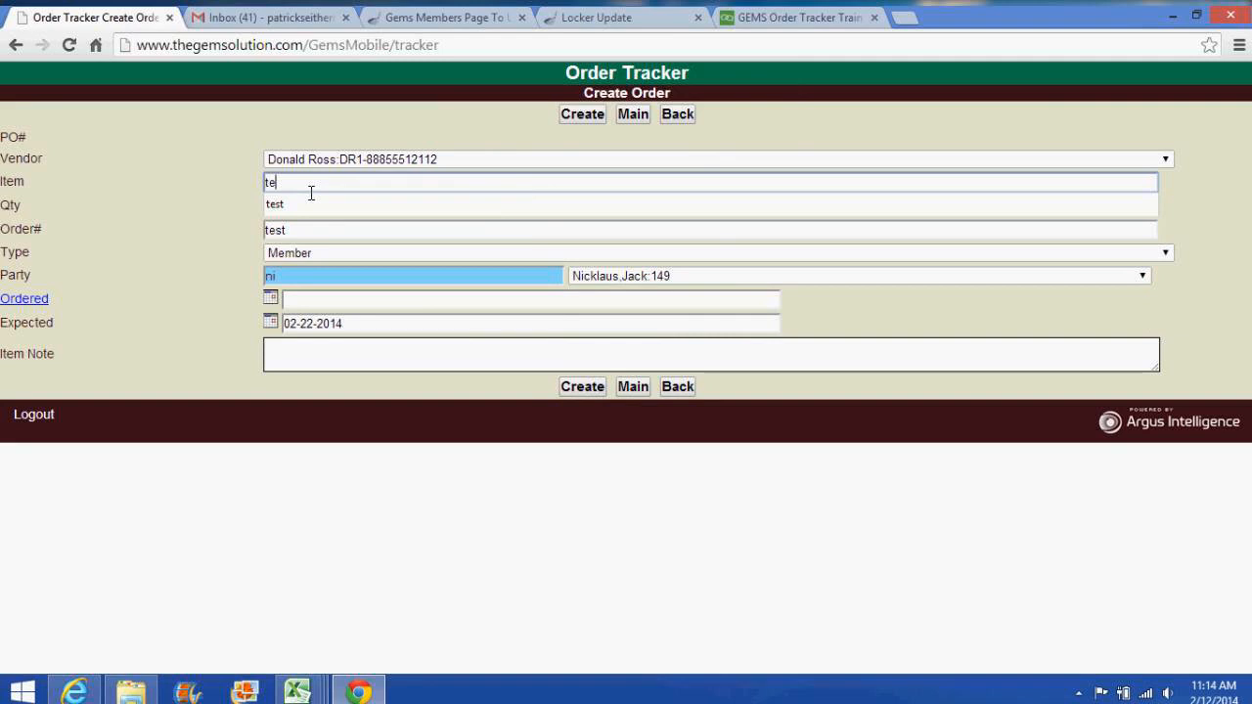
click(580, 387)
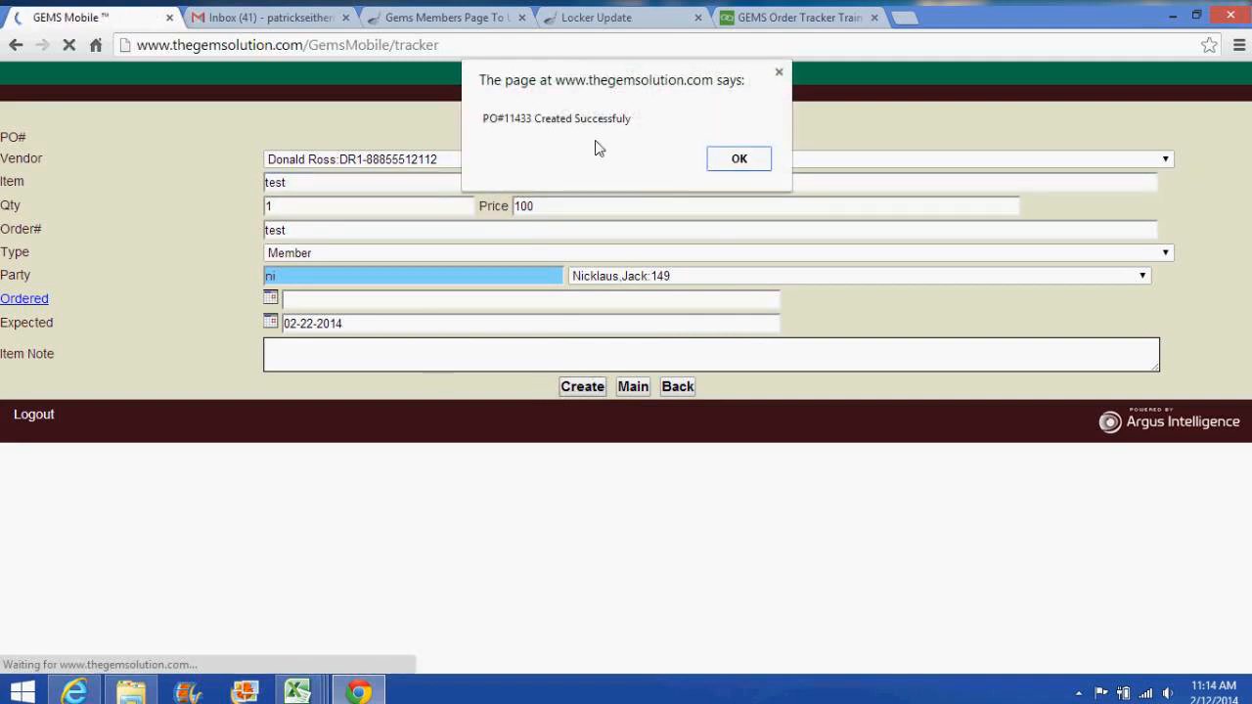
click(739, 160)
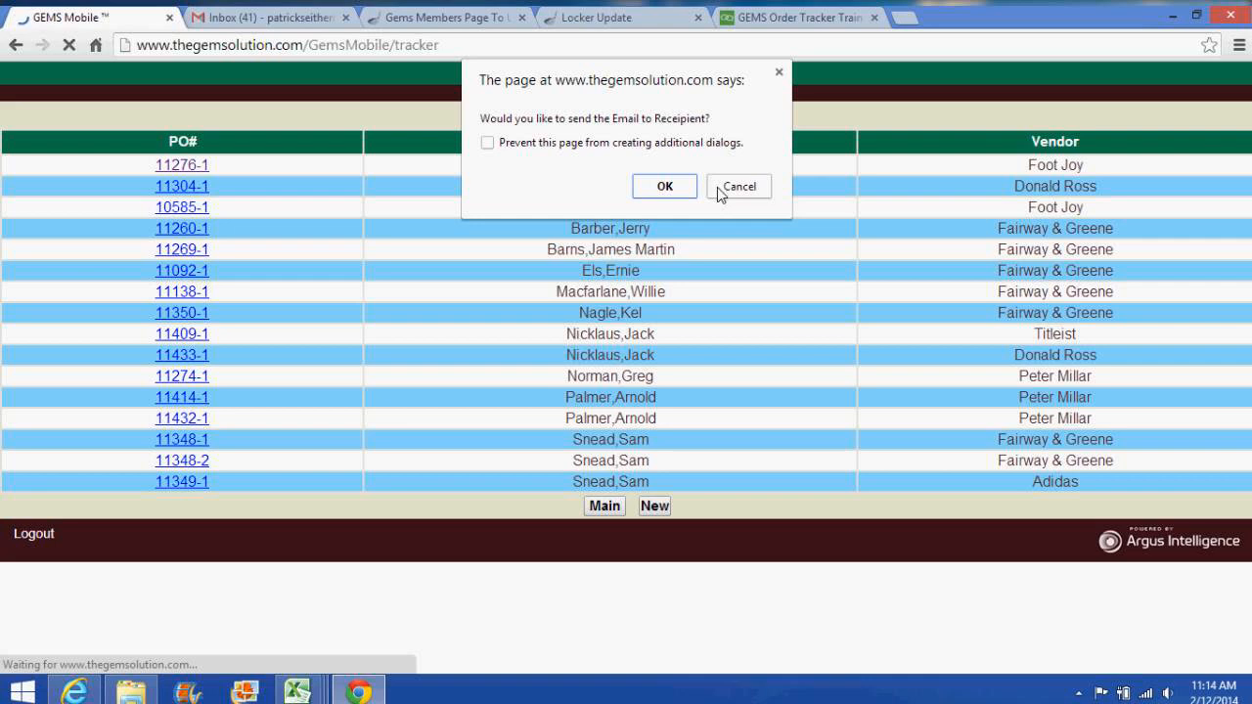
click(738, 187)
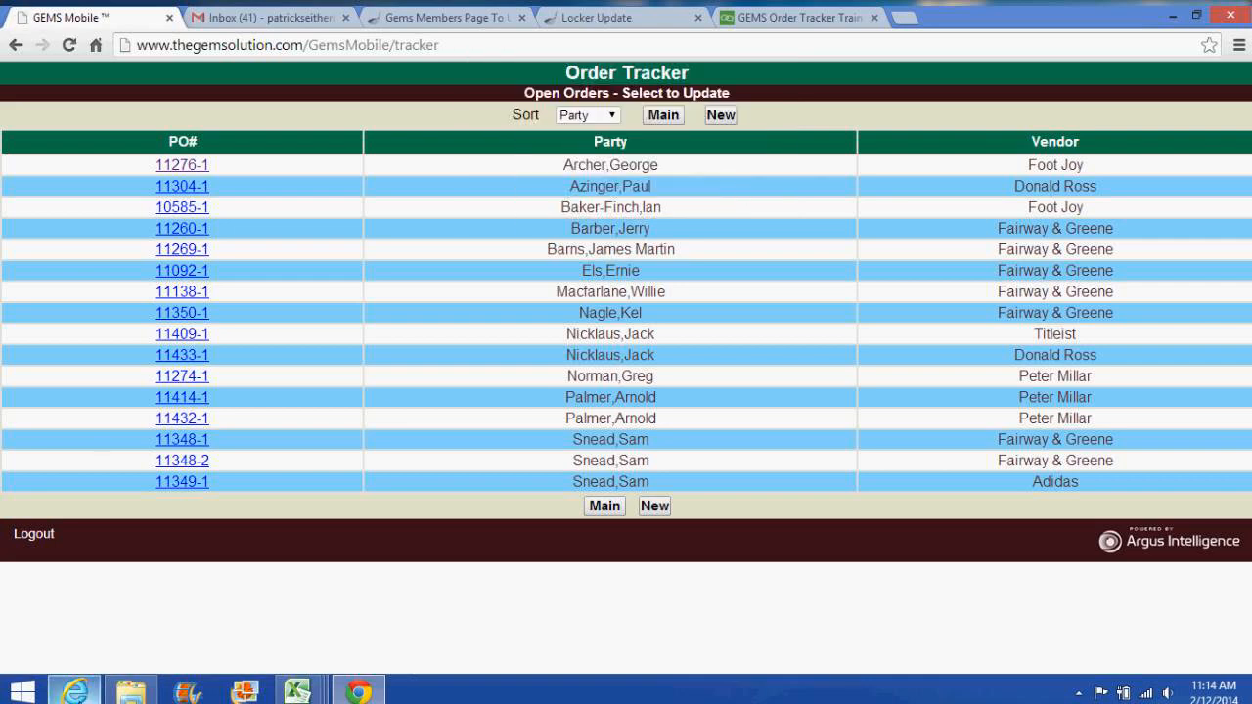
click(74, 692)
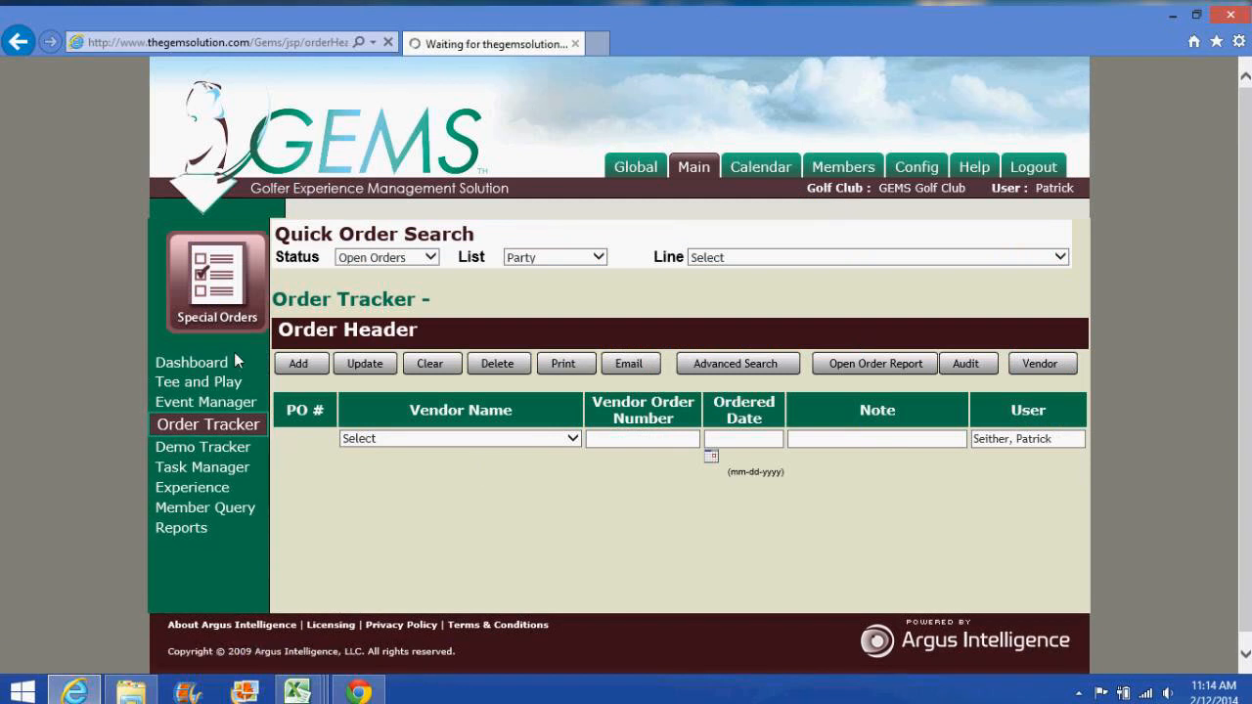
click(235, 377)
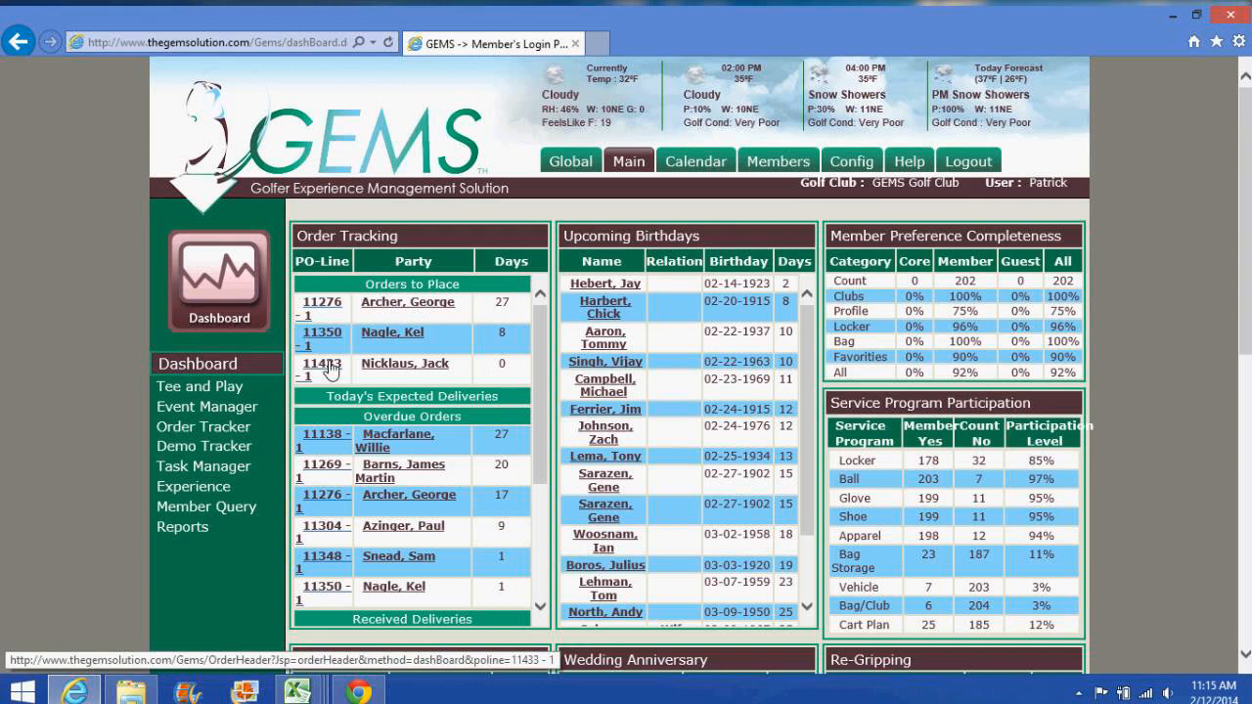
click(359, 691)
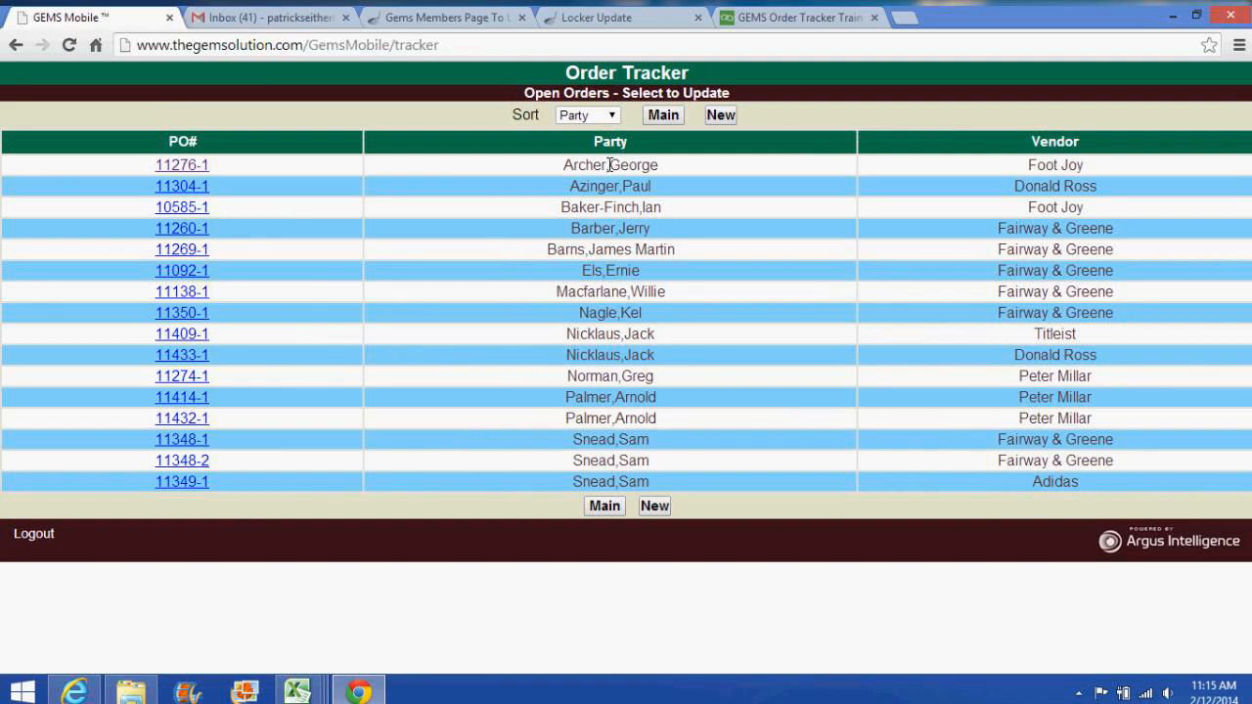
Step: View the GEMS Mobile update form for order 11138-1, then open the desktop Order Tracker
click(188, 297)
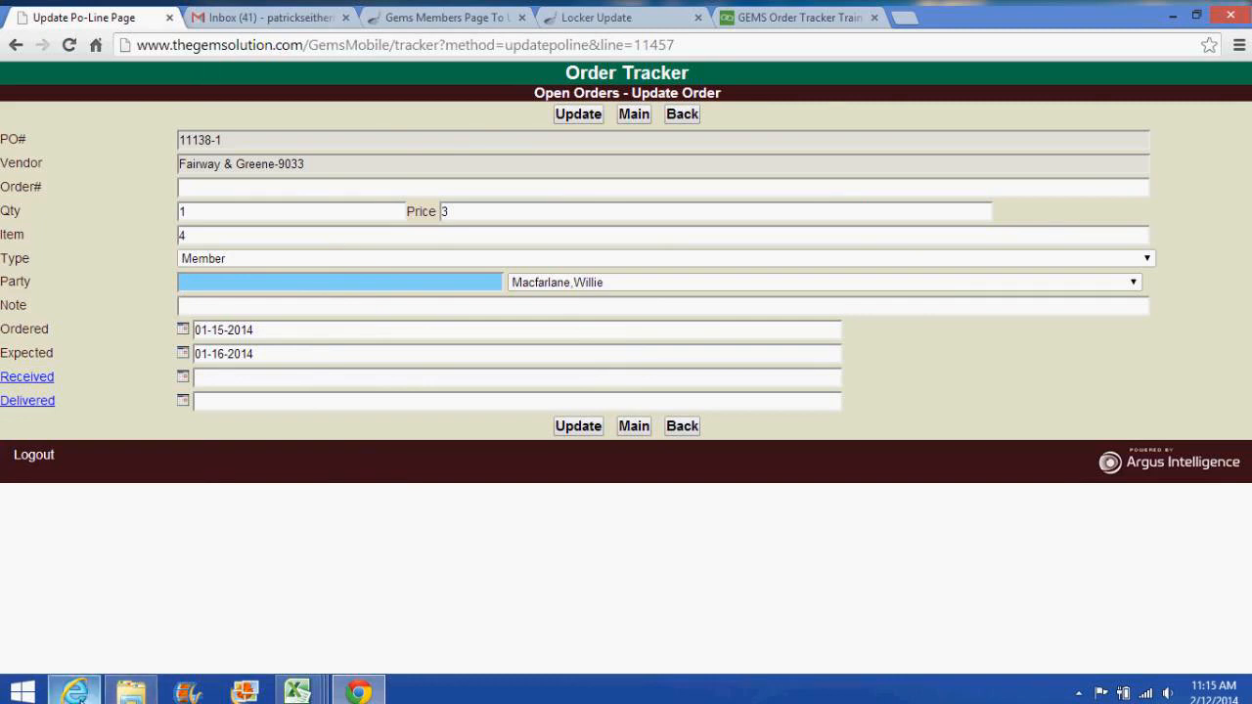
click(74, 691)
click(235, 440)
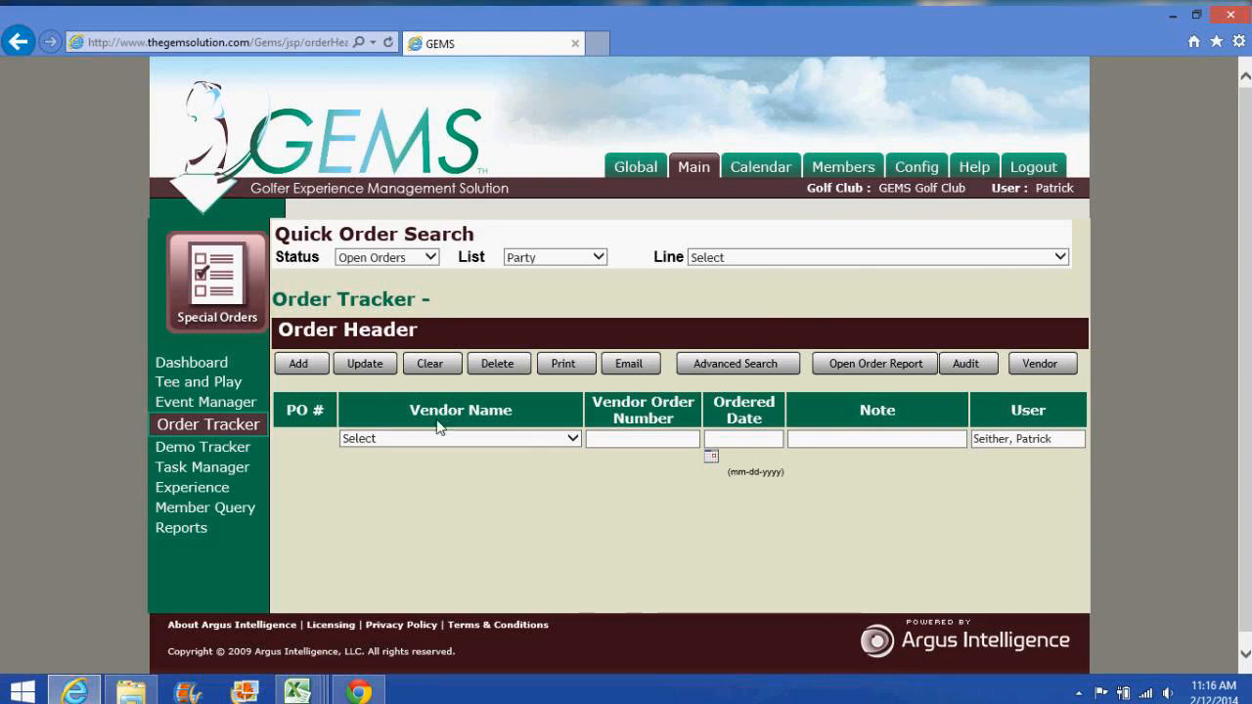
Step: Load order line 11432-1 and select its merino wool line for editing
click(772, 258)
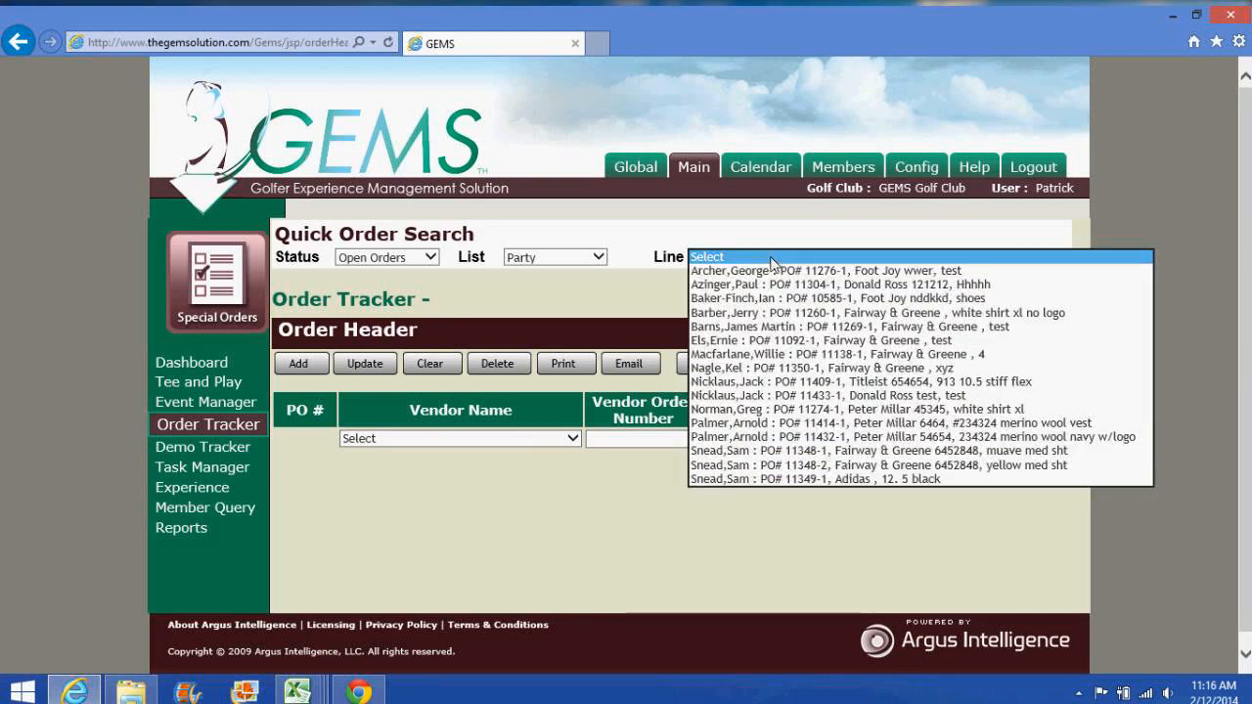
click(785, 437)
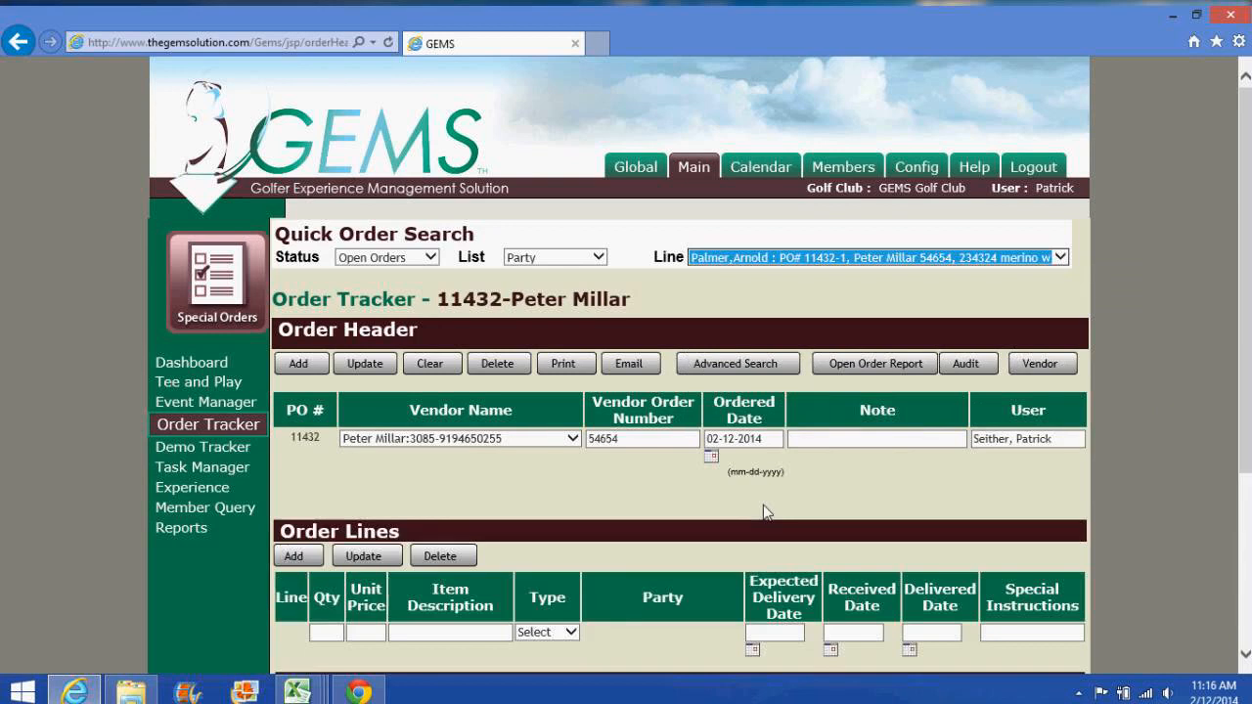
scroll(381, 575, down, 2)
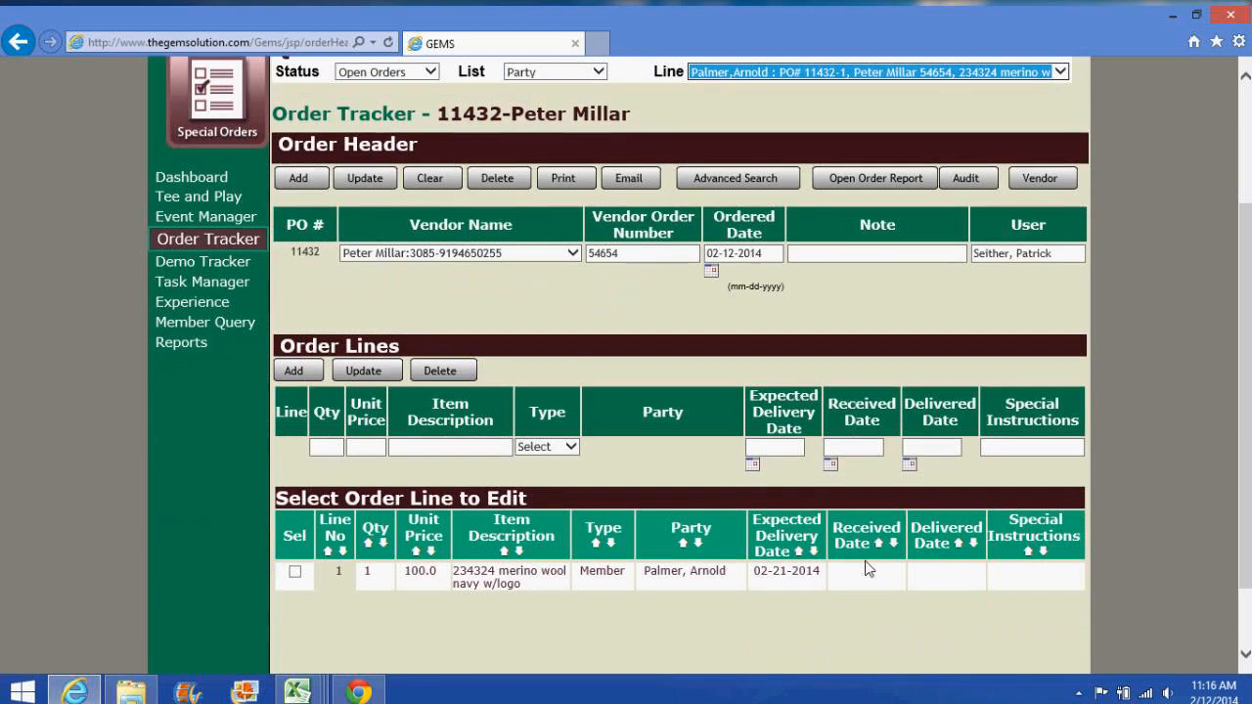
click(294, 572)
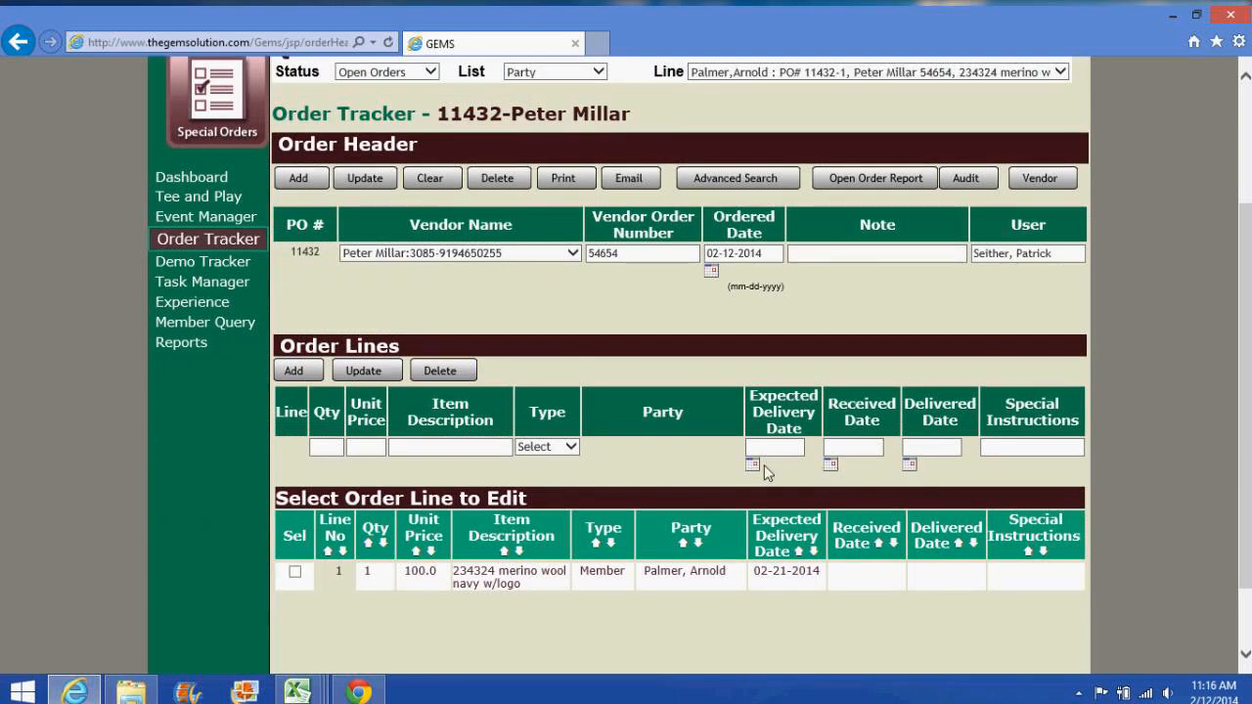
click(294, 572)
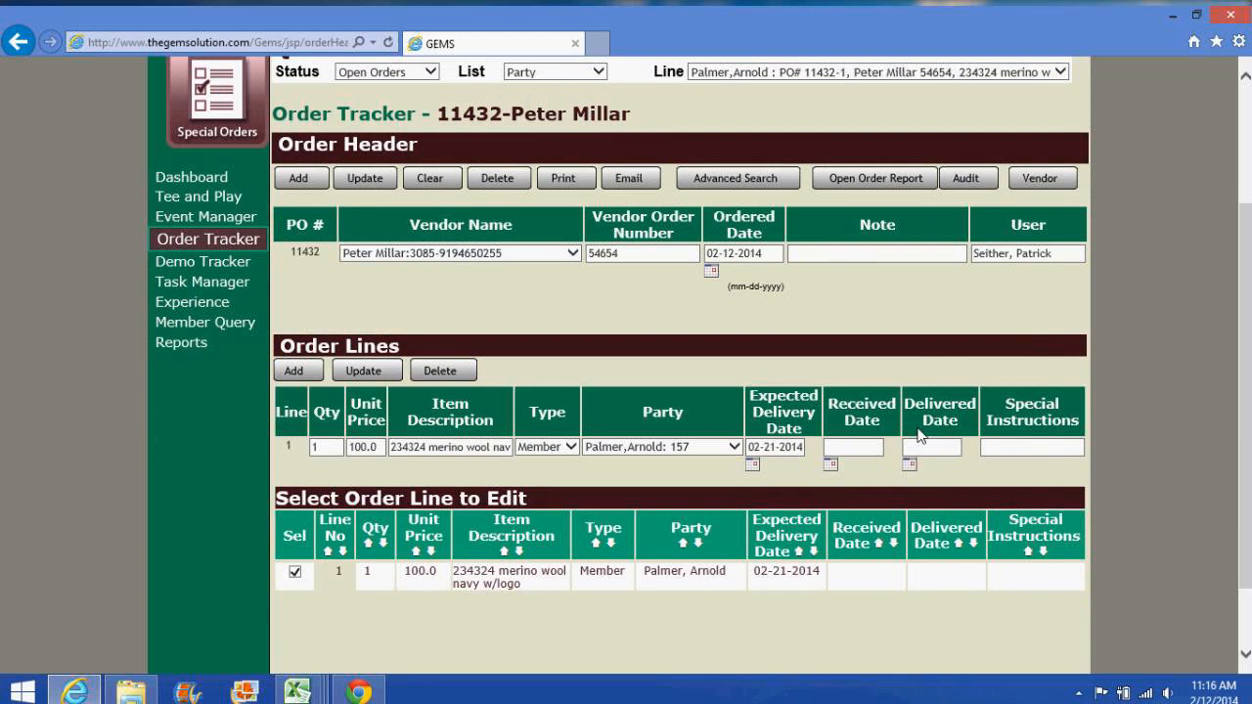
Step: Set received and delivered dates to 02-12-2014, save the update, and skip member notification
click(830, 463)
click(936, 382)
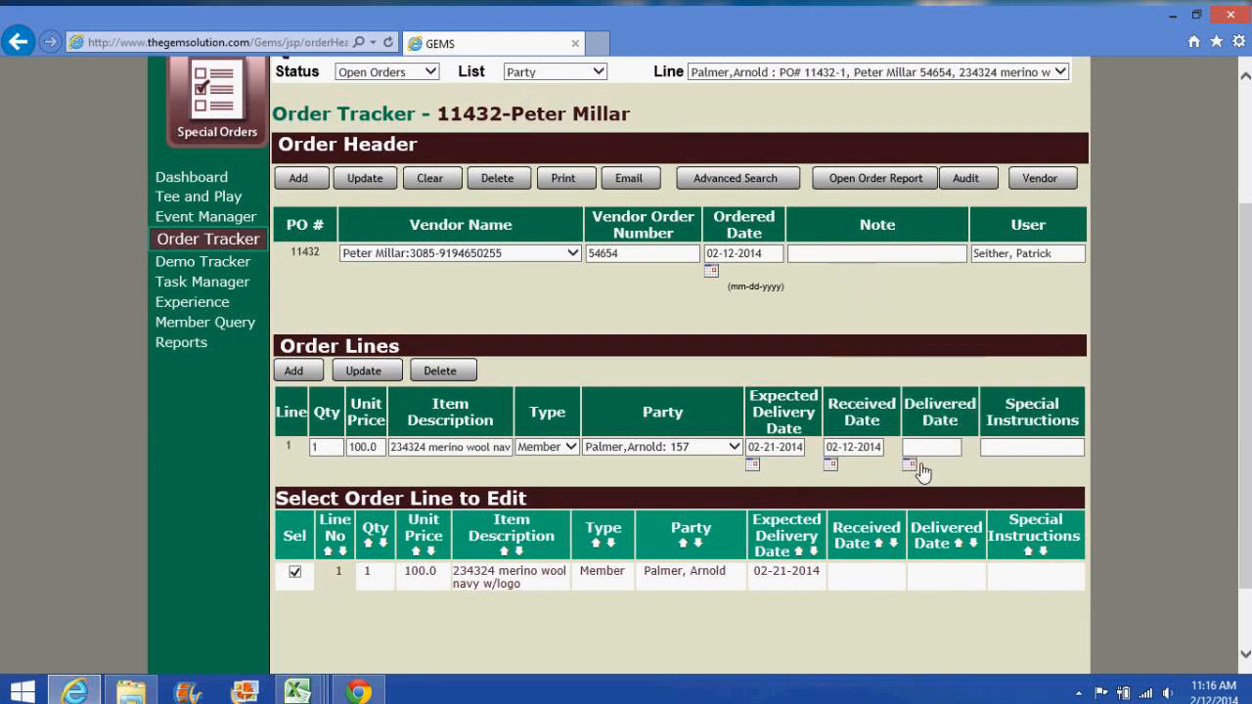
click(909, 464)
click(1014, 382)
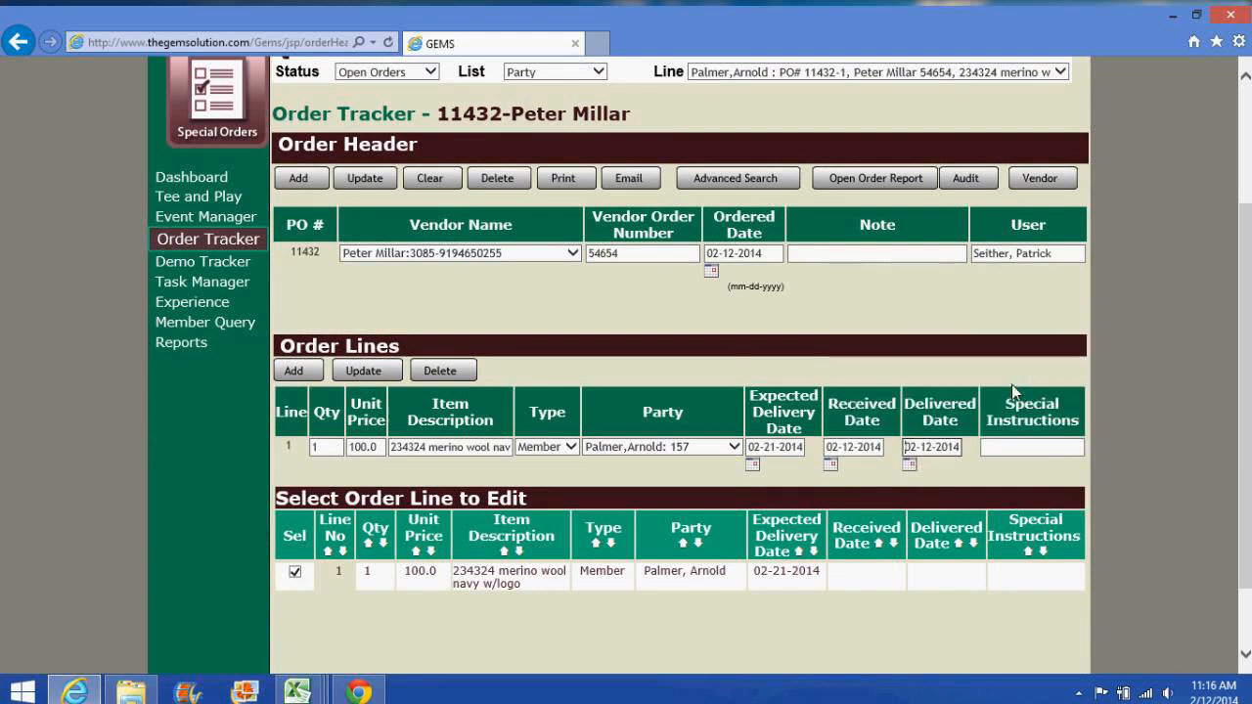
click(368, 377)
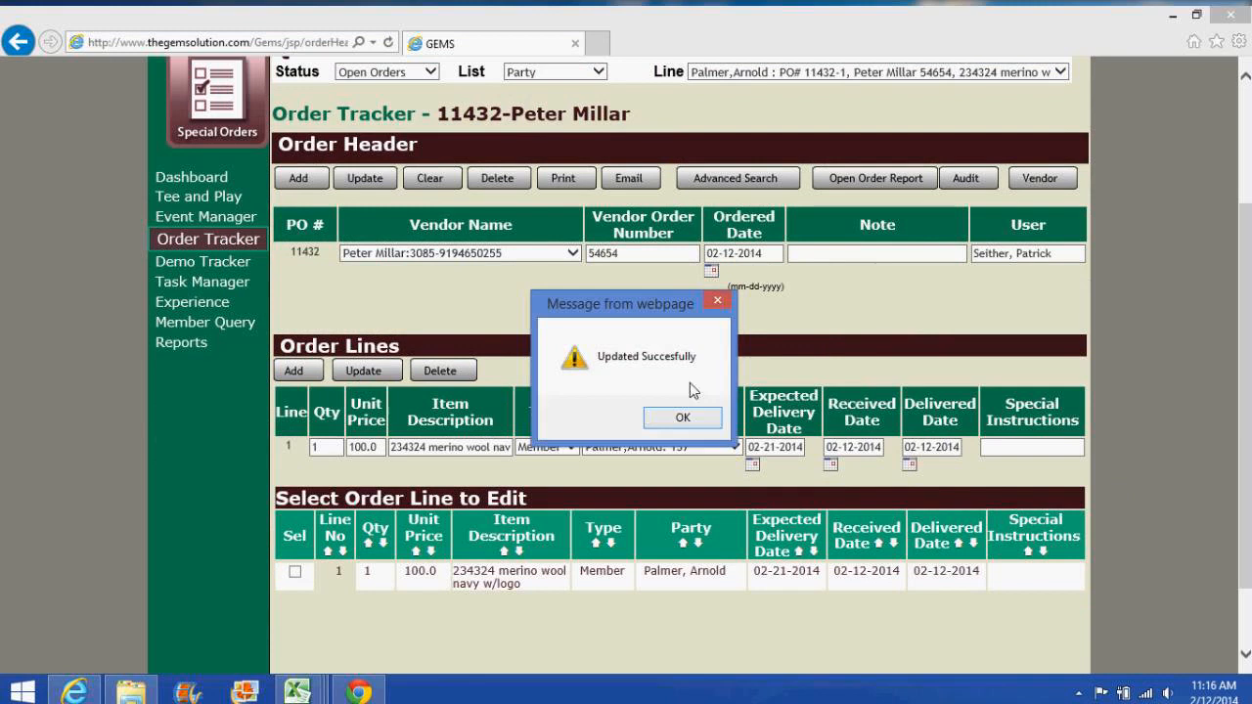
click(685, 416)
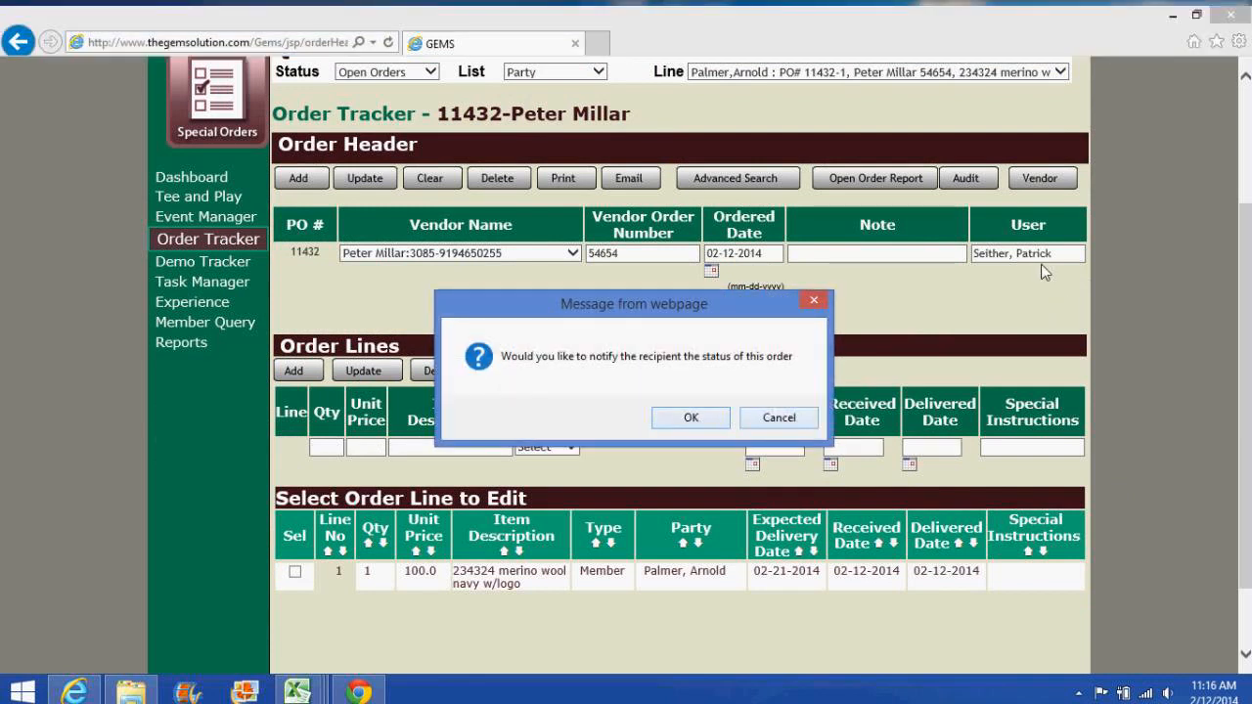
click(775, 418)
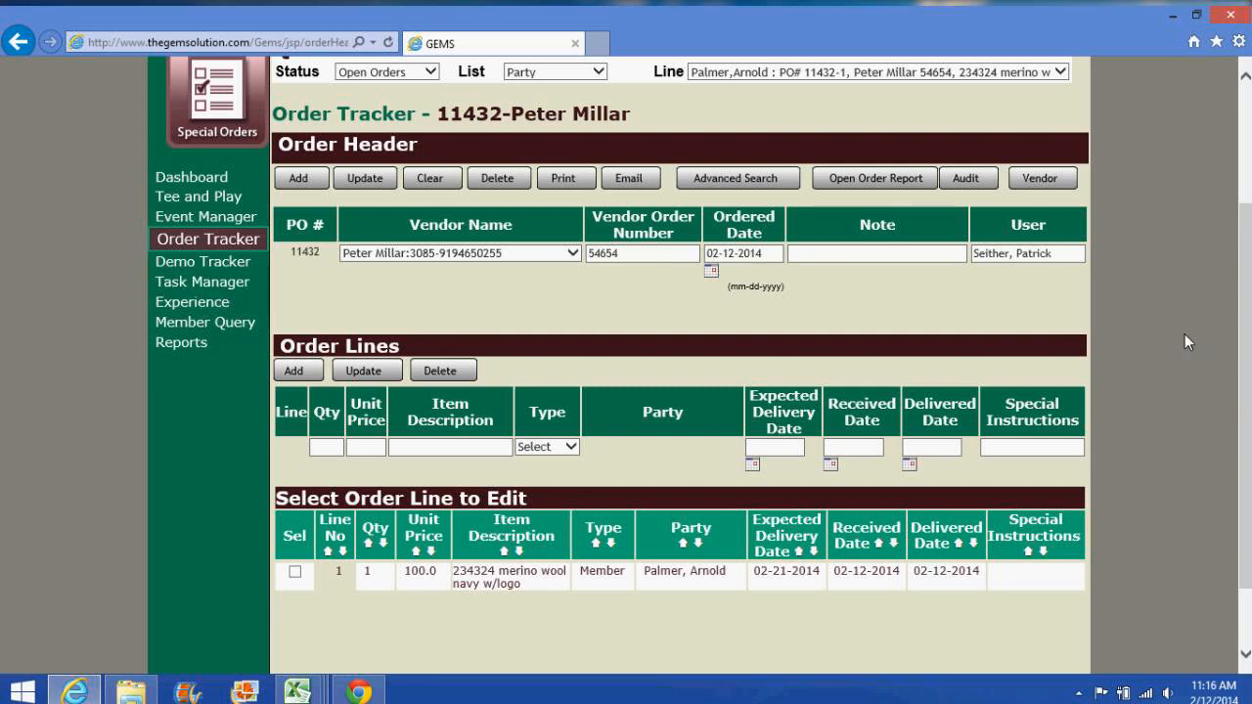
click(862, 250)
click(360, 693)
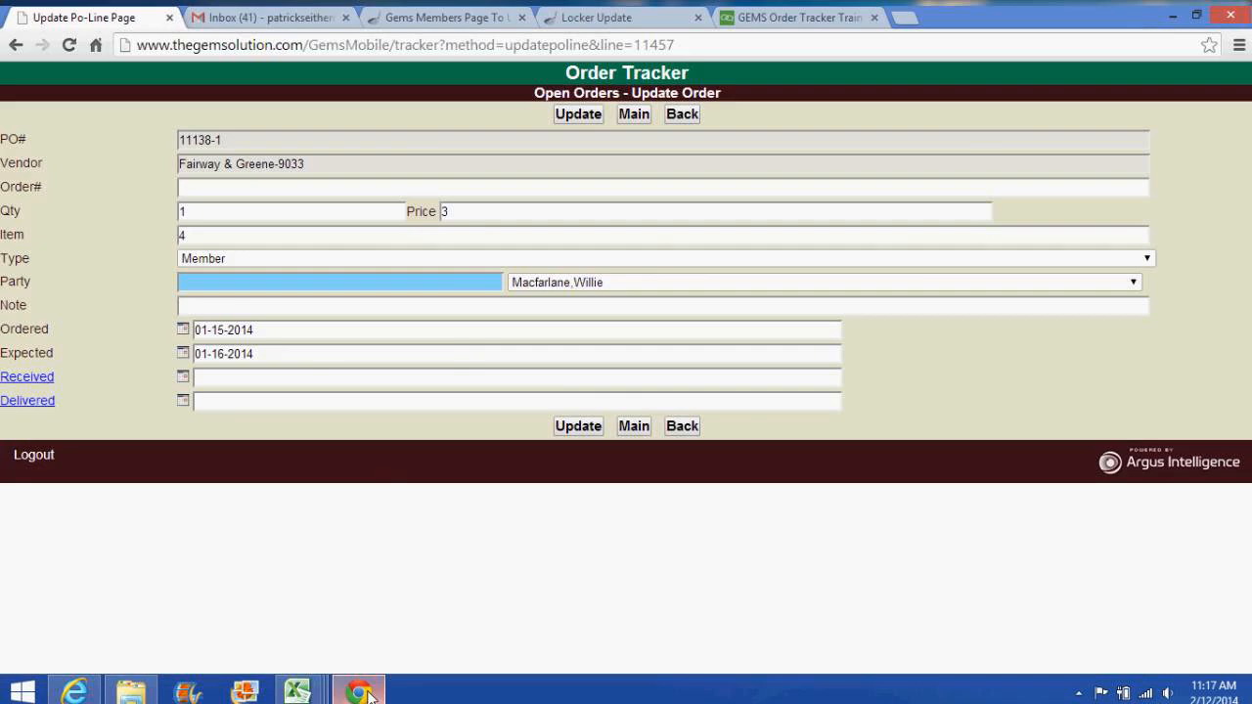
click(292, 20)
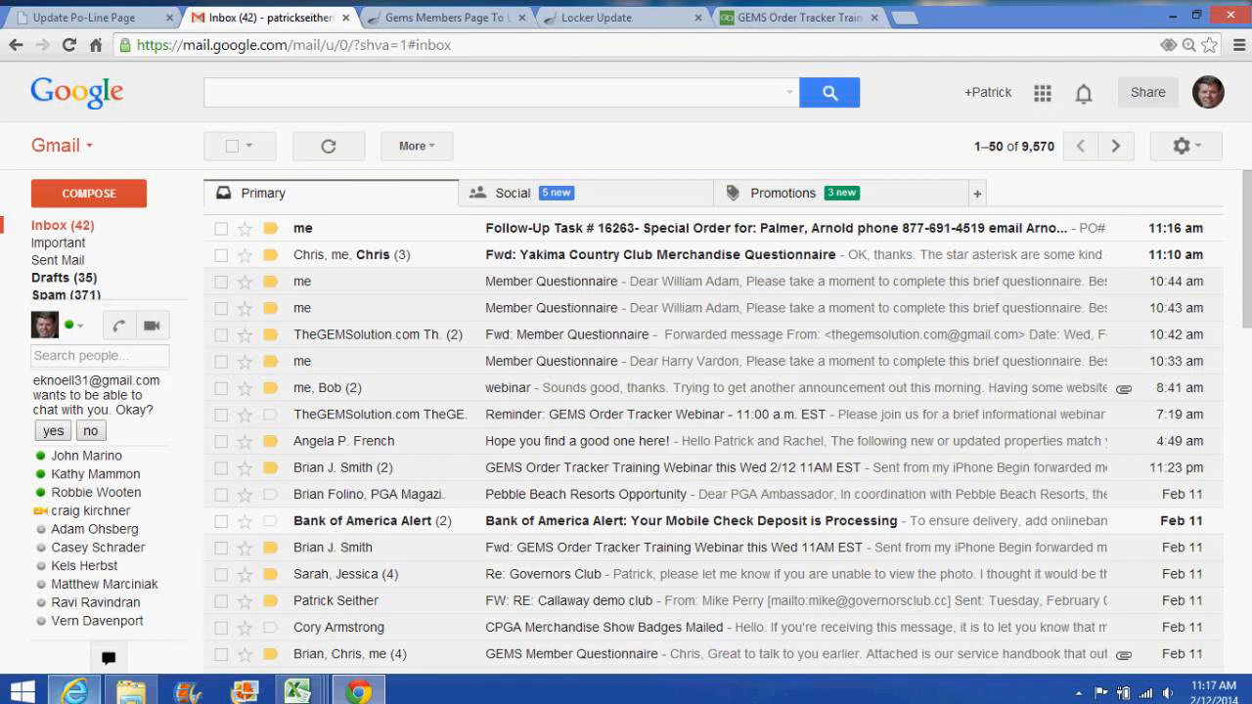
click(75, 691)
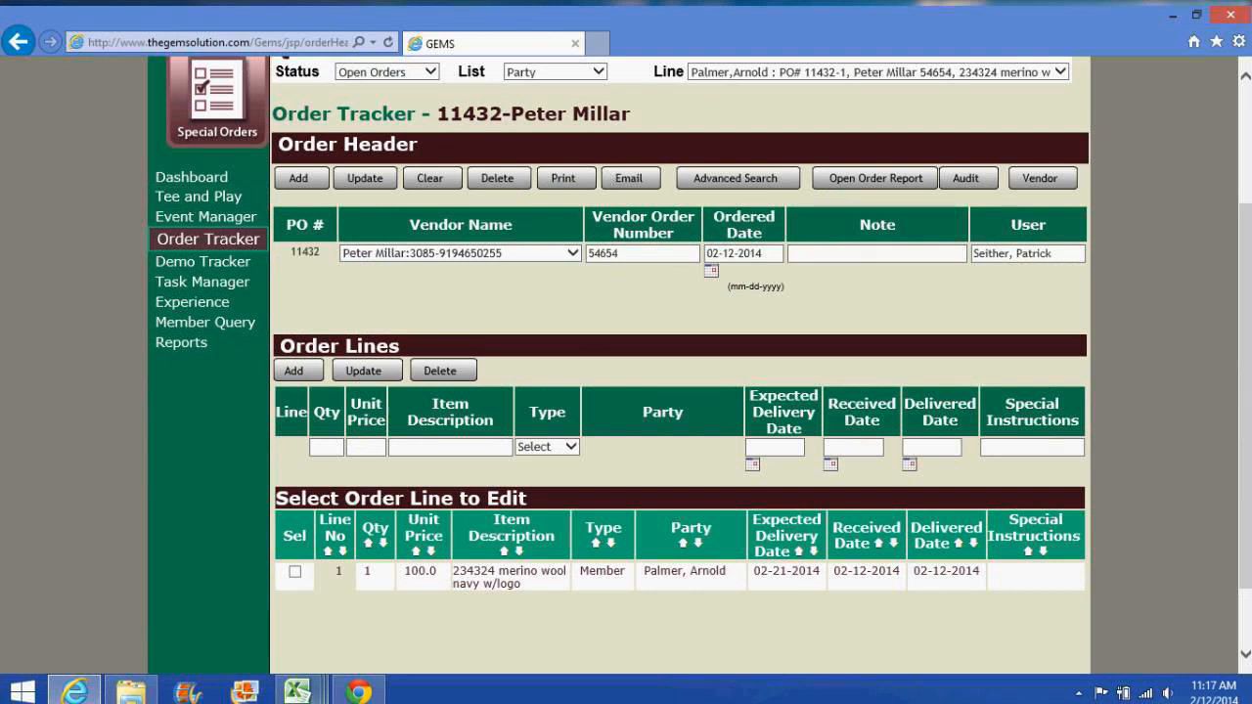
Step: Review the Open Order Report in Reader, then switch to the 2013 Vendor Performance Detail report
click(3, 20)
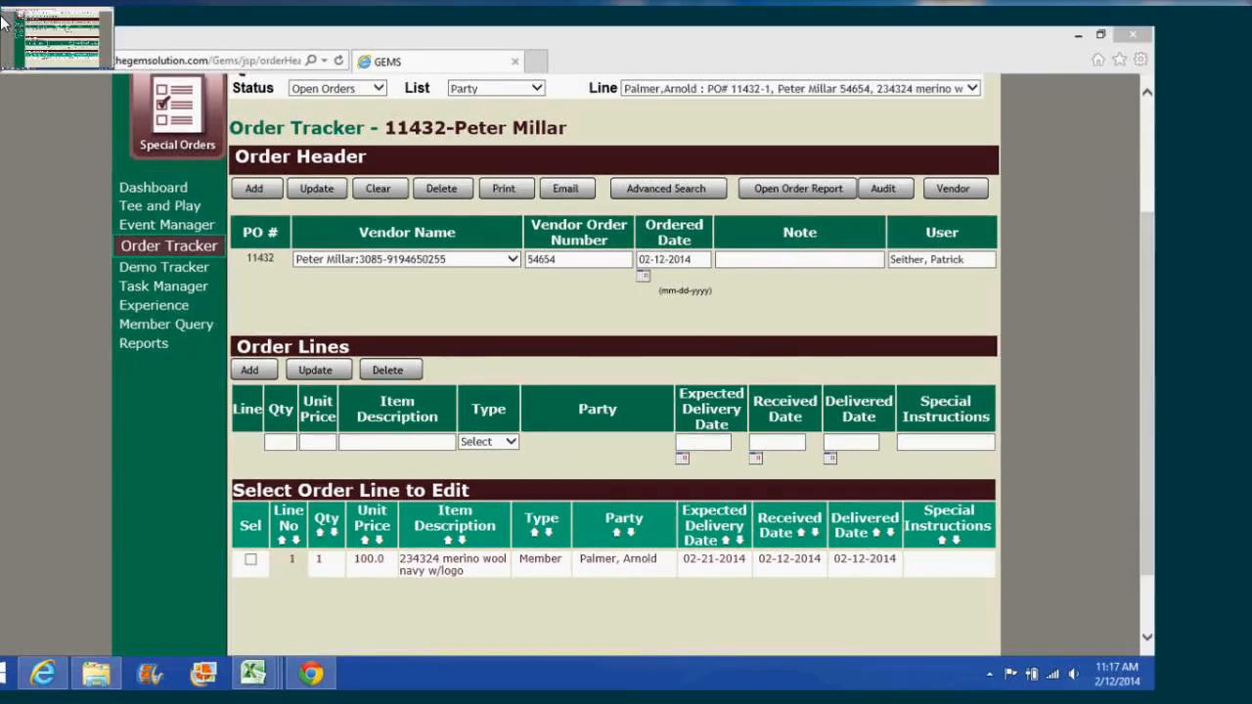
right_click(691, 16)
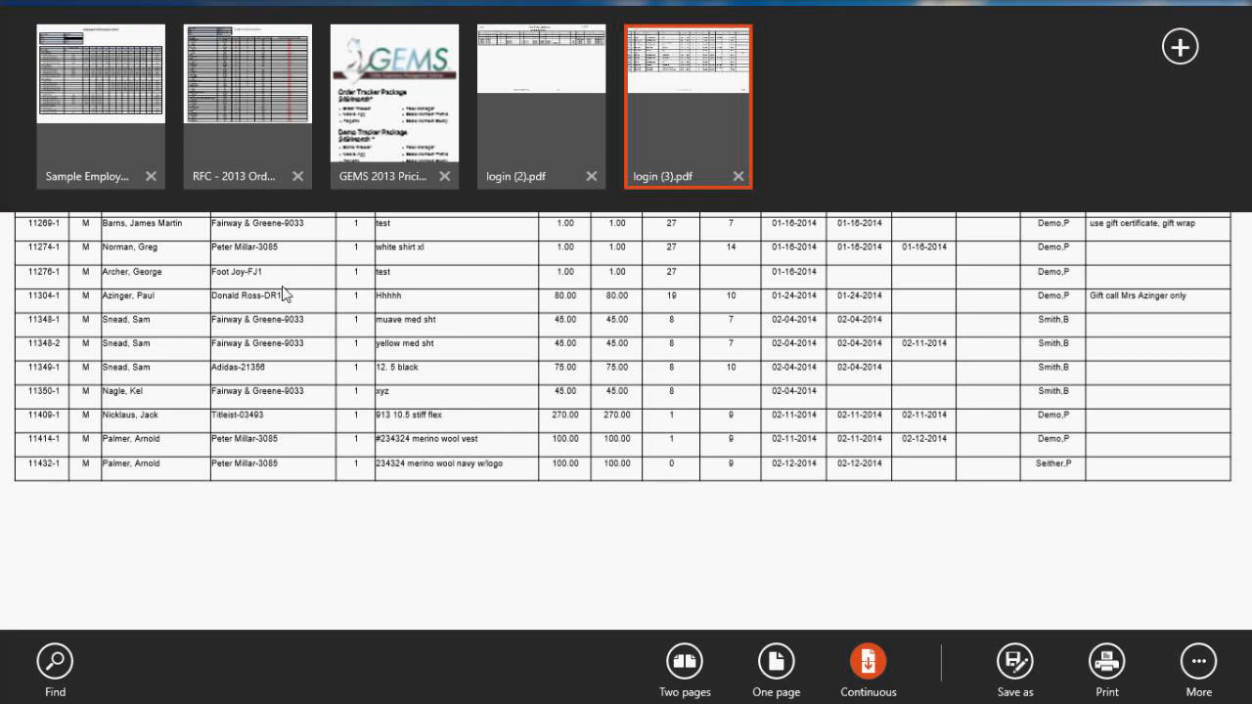
click(657, 98)
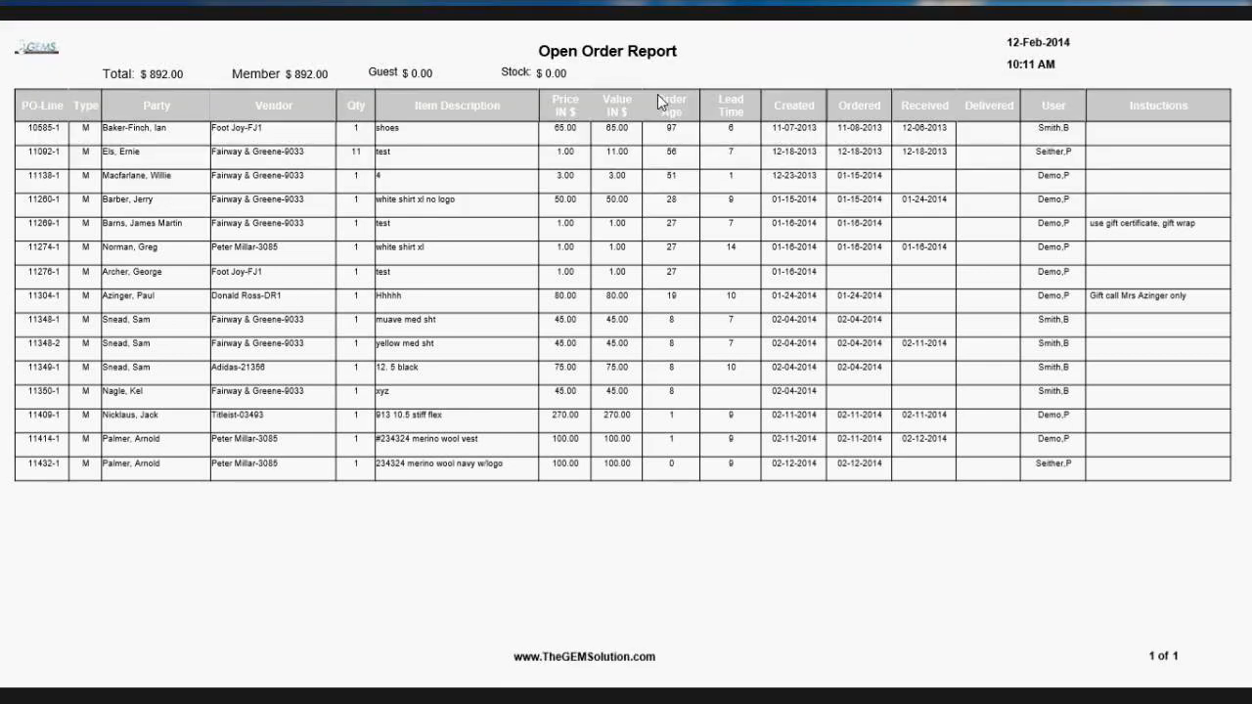
right_click(373, 14)
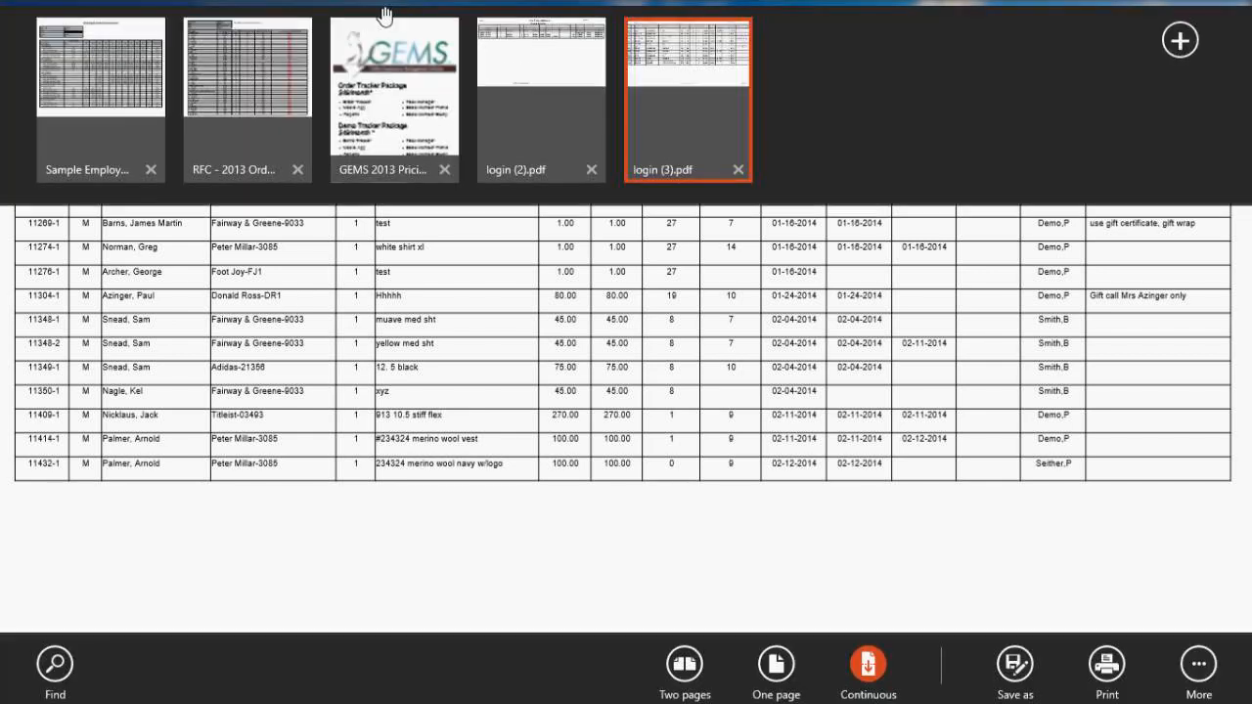
click(252, 83)
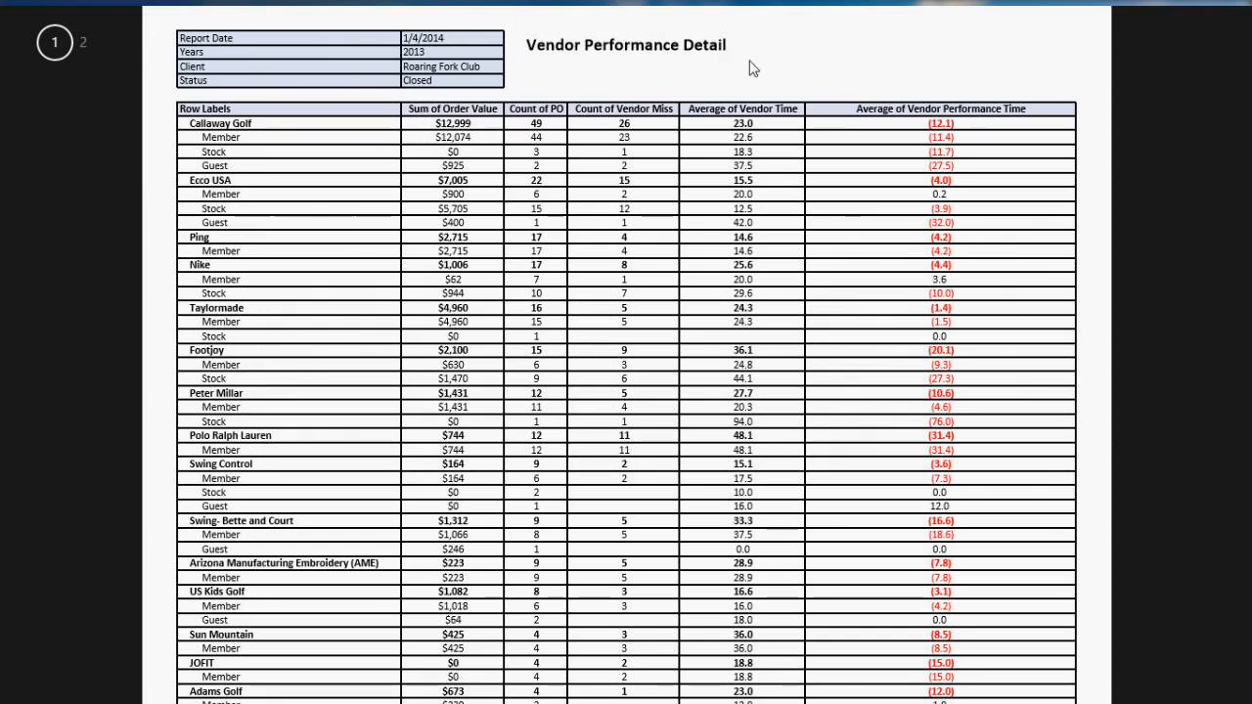
Step: Scroll through the Vendor Performance Detail report, then switch to the 2013 Employee Performance Detail report
scroll(839, 215, down, 1)
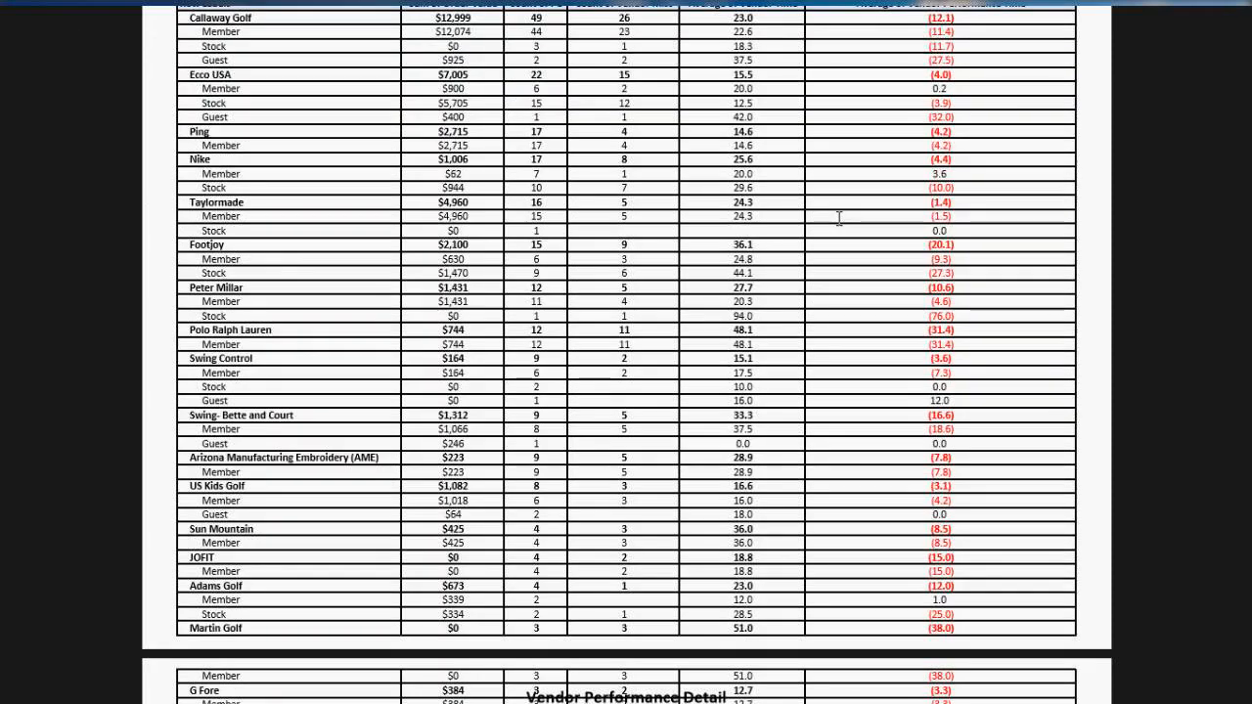
scroll(838, 215, up, 1)
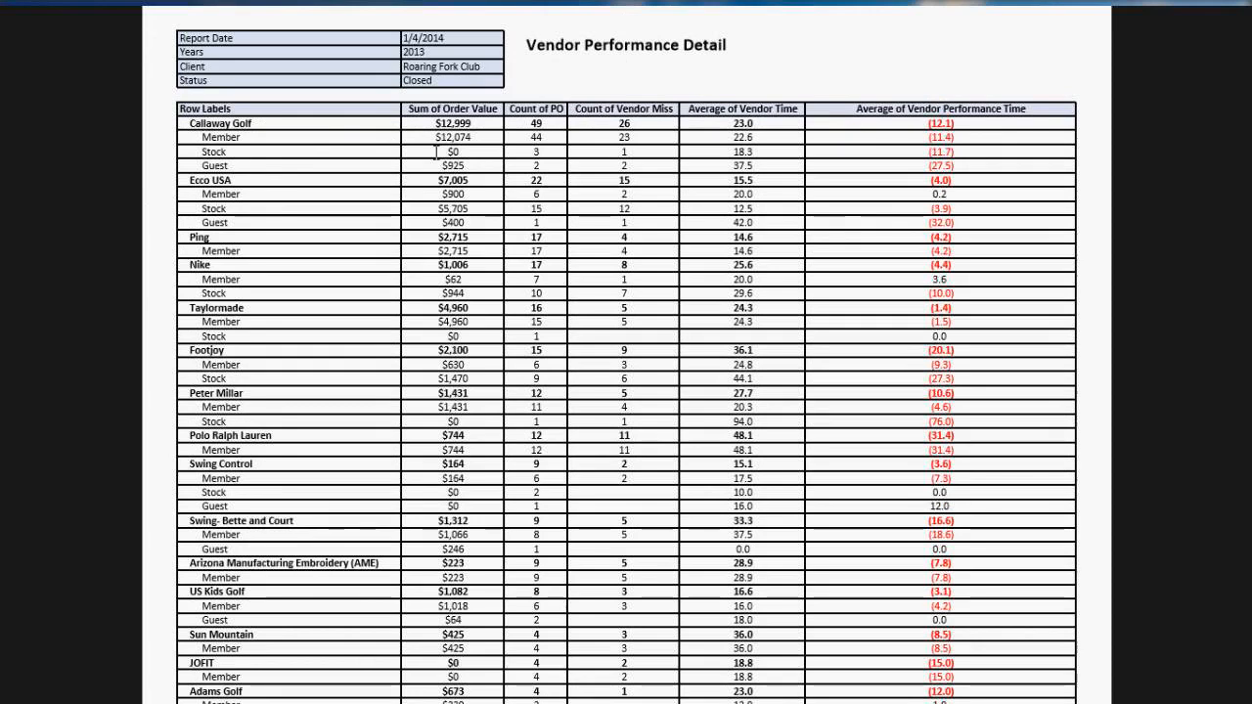
right_click(391, 13)
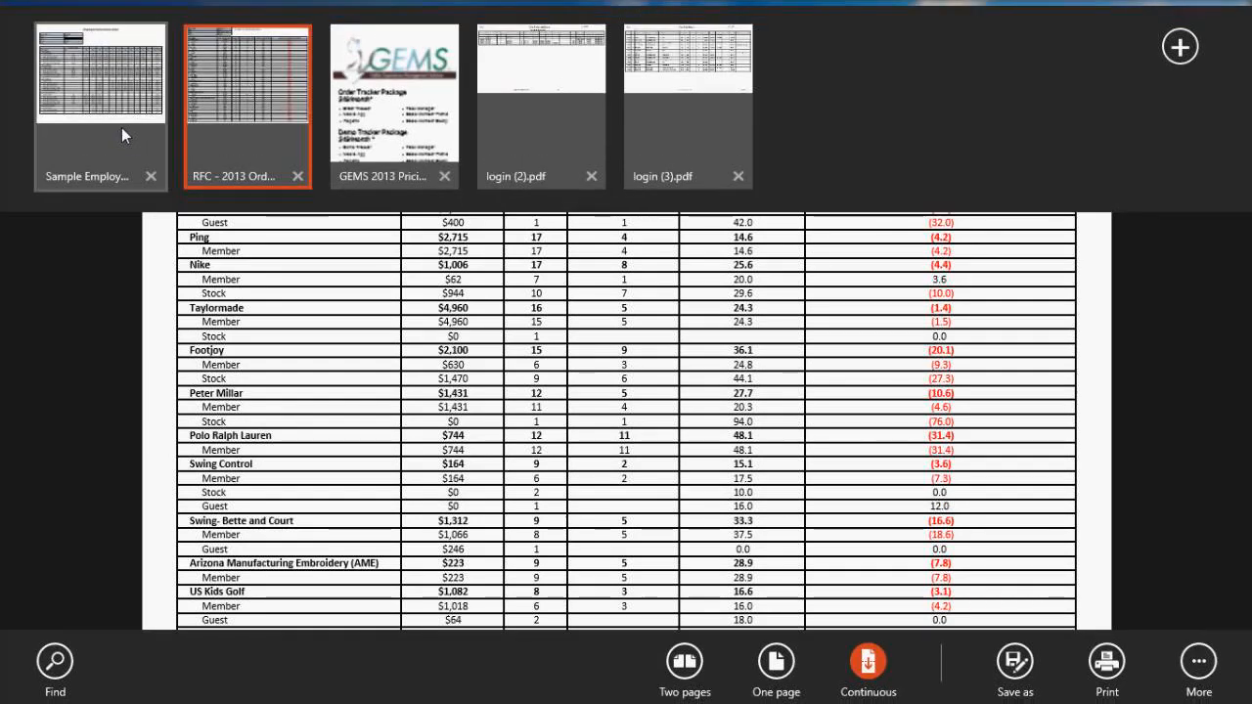
click(122, 127)
scroll(715, 39, down, 2)
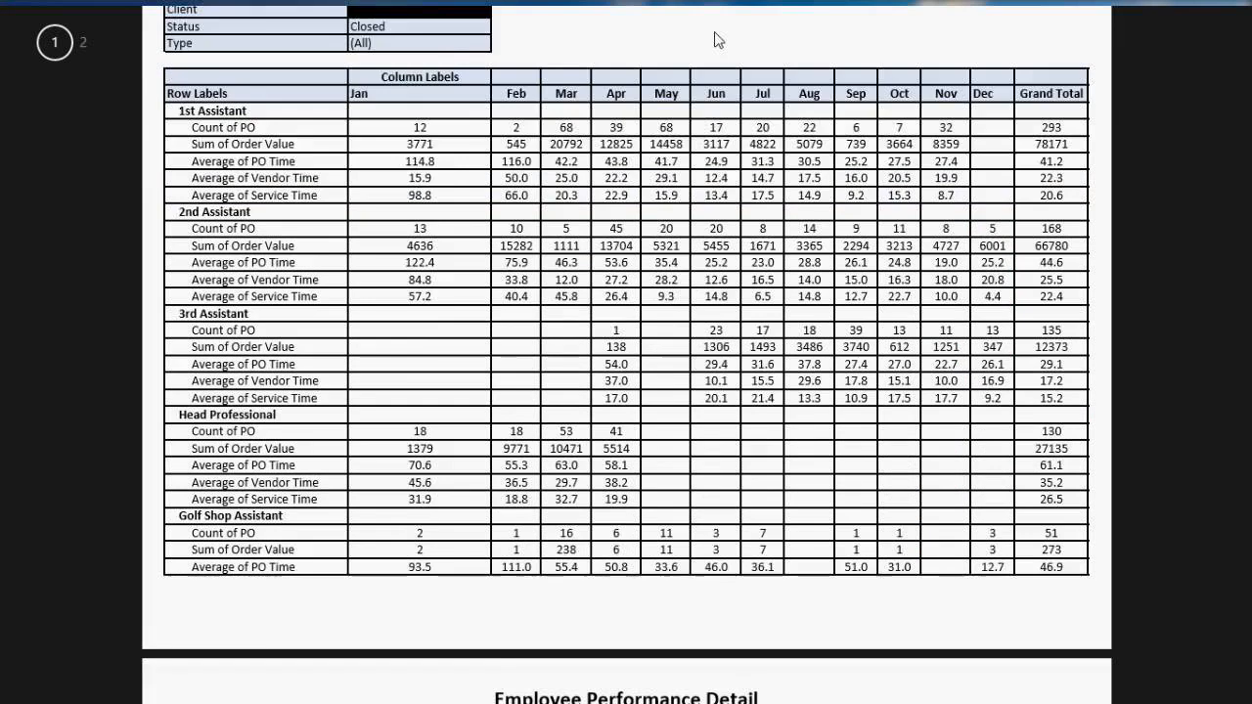
scroll(714, 40, up, 2)
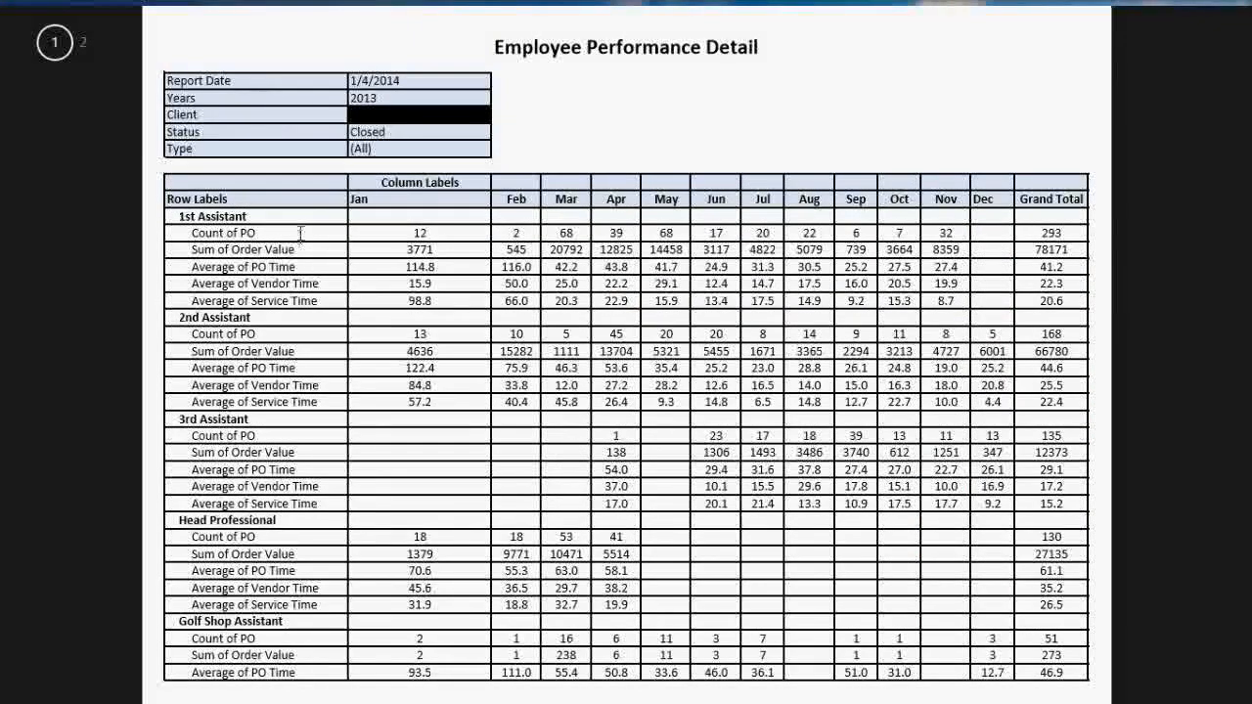
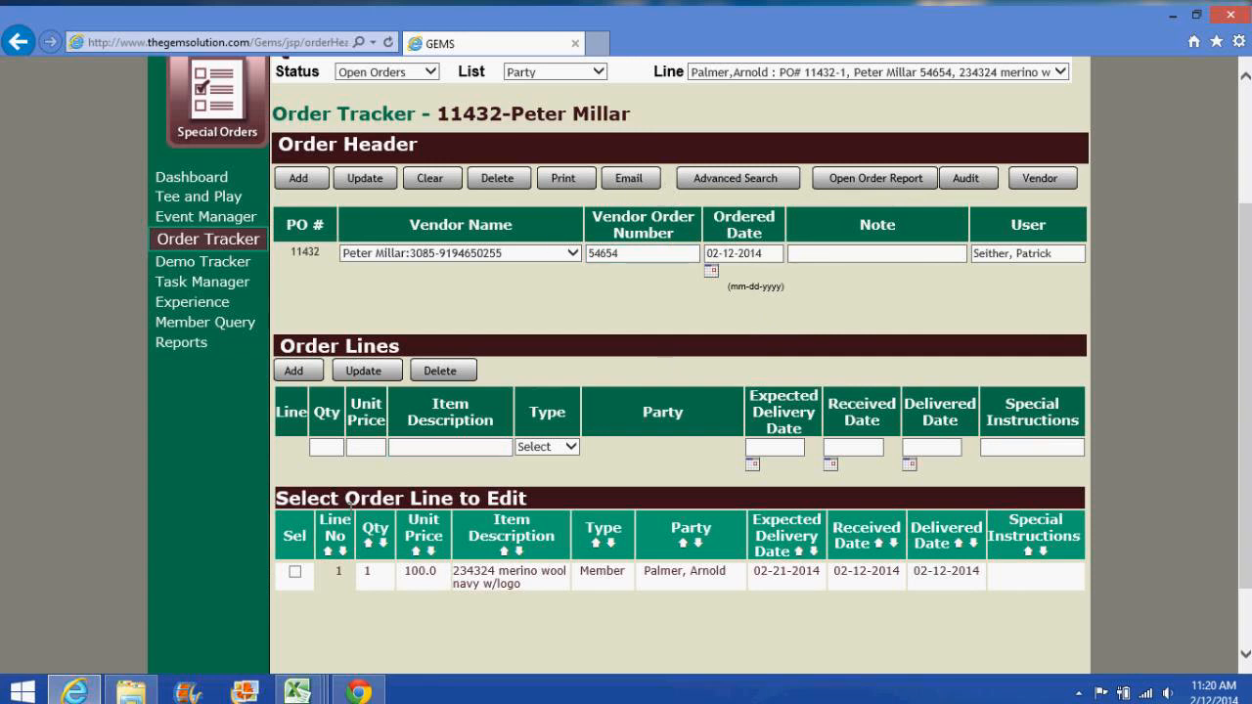
Step: Load line 1 of order 11432 and start an email, clearing the existing recipient
click(294, 571)
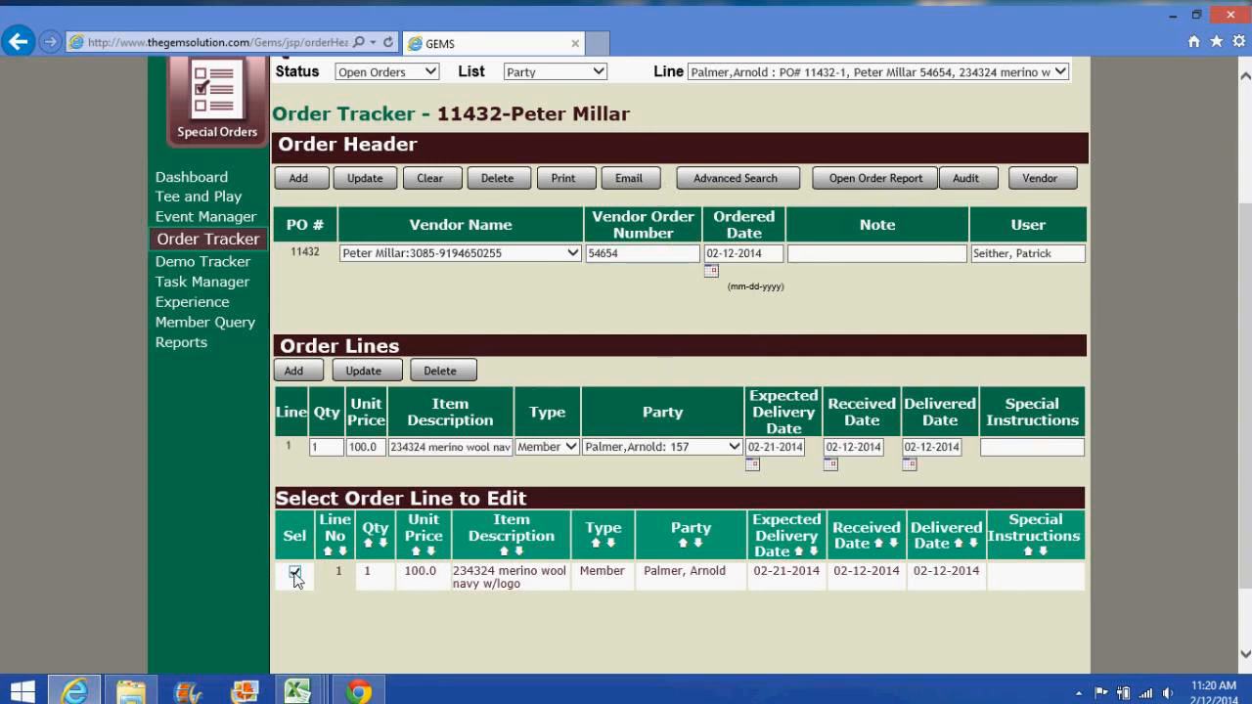
click(627, 178)
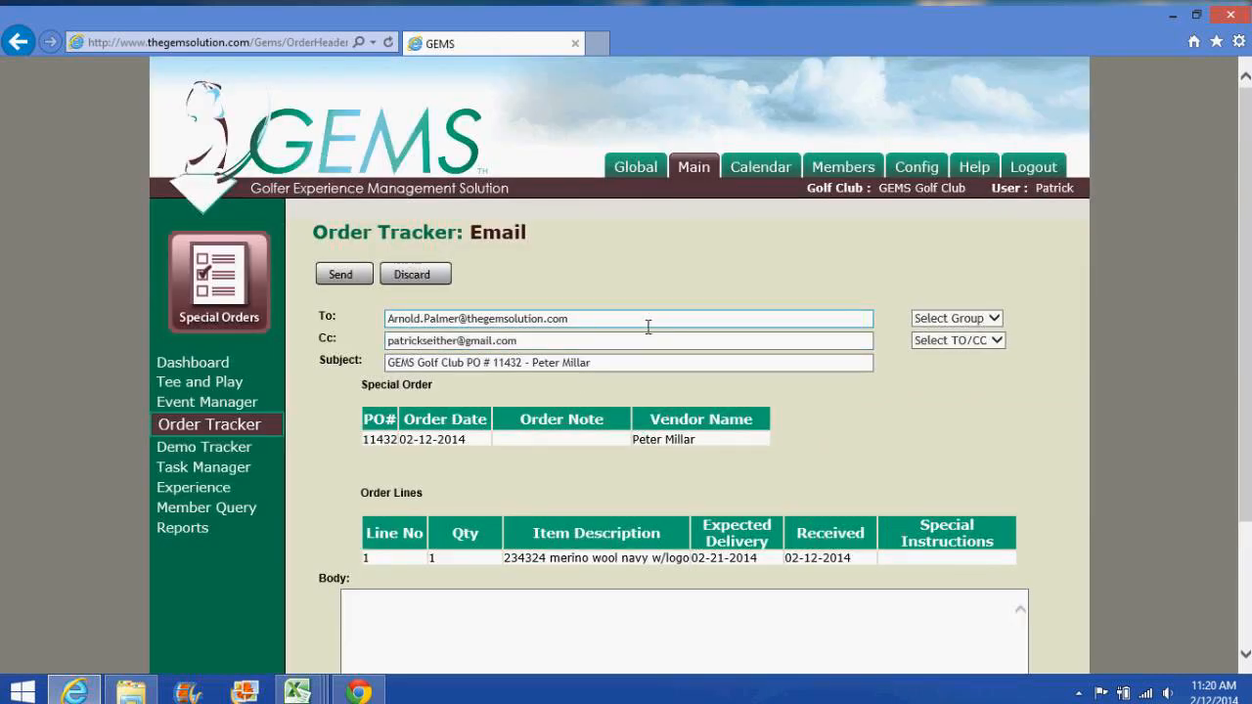
drag(648, 326, 330, 327)
key(BackSpace)
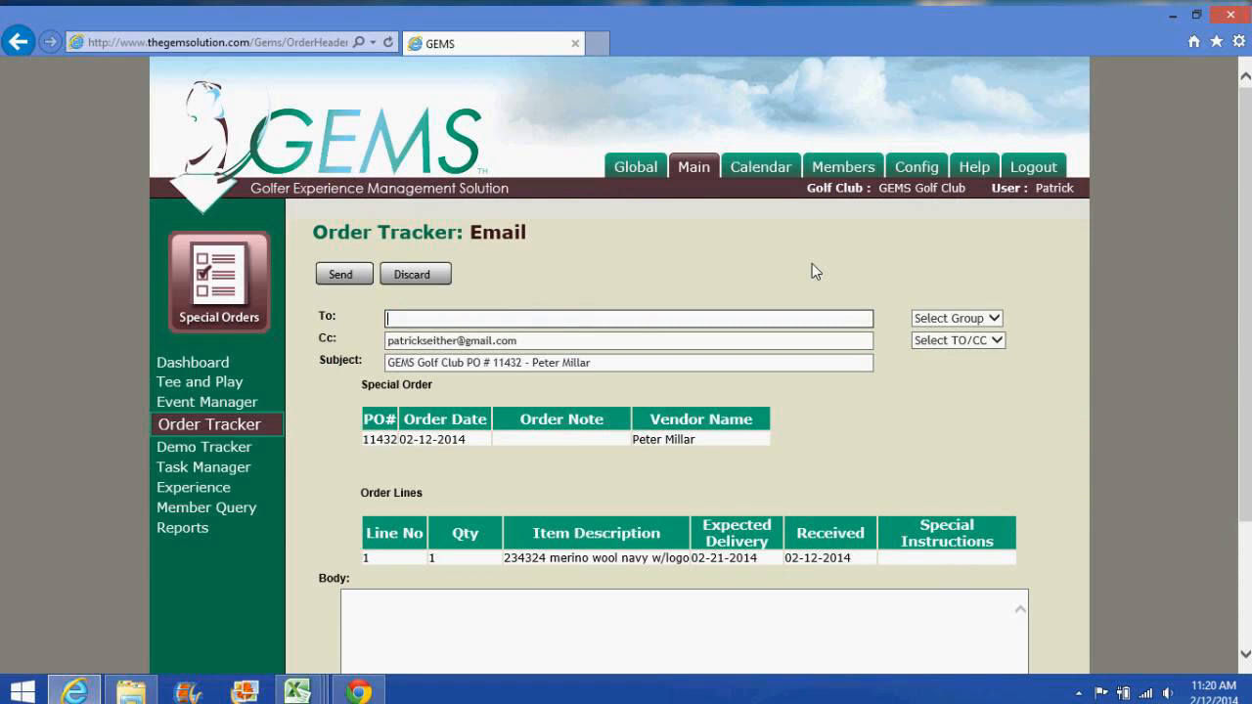
Step: Address the email To the vendor Donald Ross, then return to a blank Order Tracker
click(950, 319)
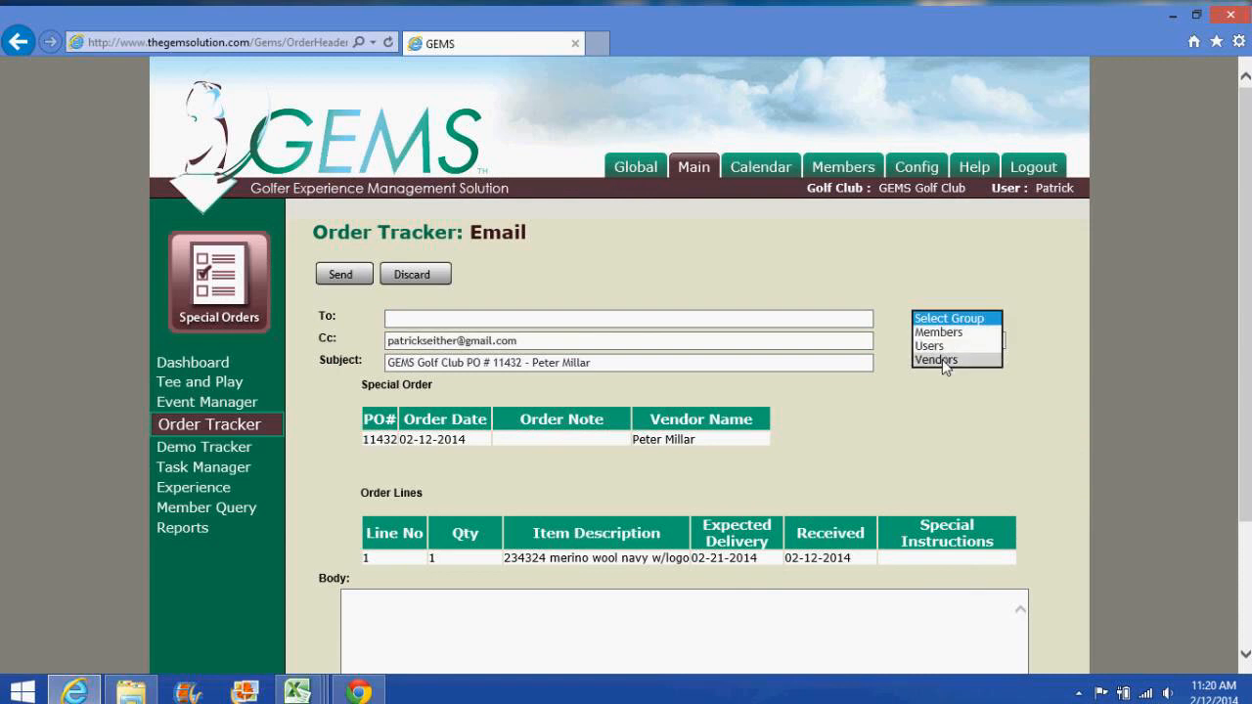
click(943, 360)
click(943, 341)
click(943, 356)
click(943, 363)
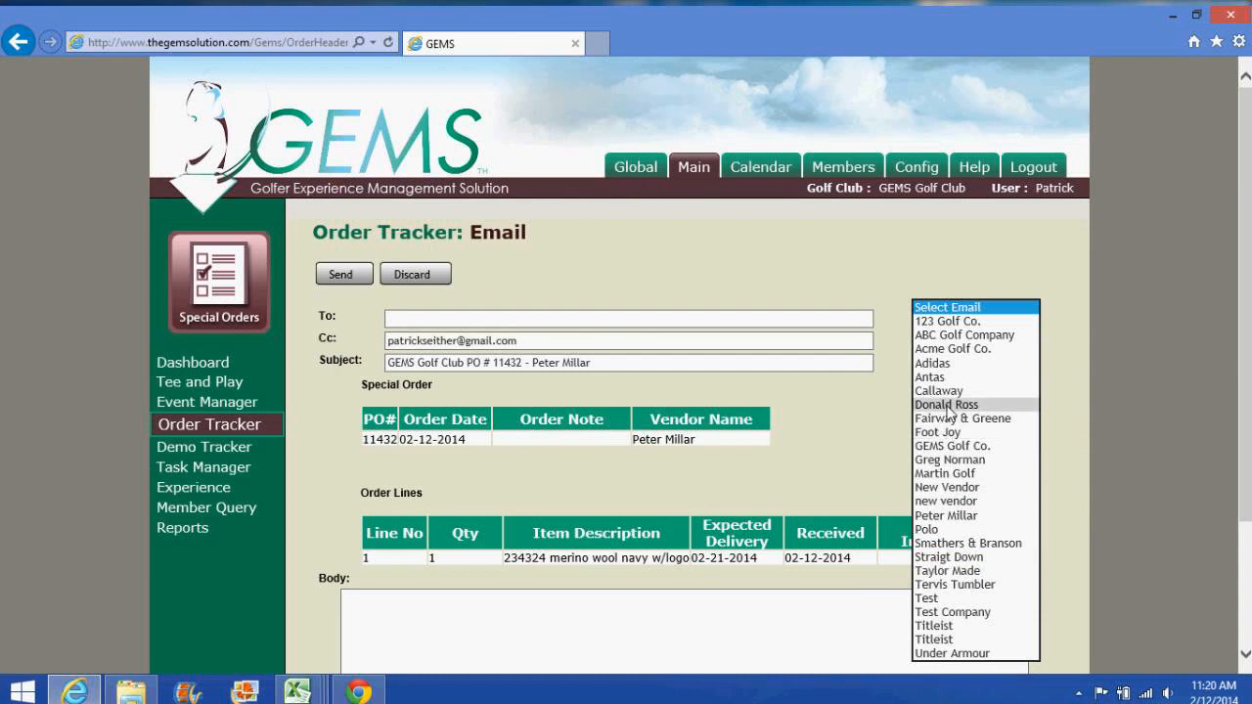
click(948, 405)
click(485, 324)
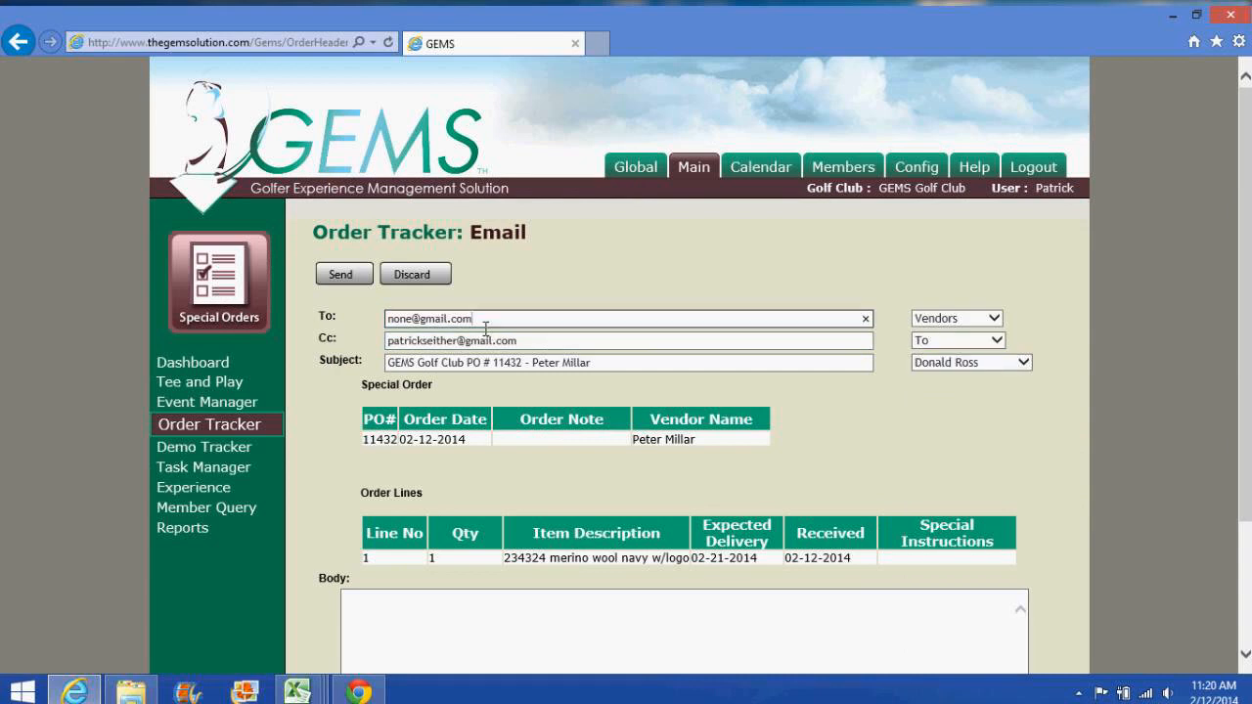
click(243, 430)
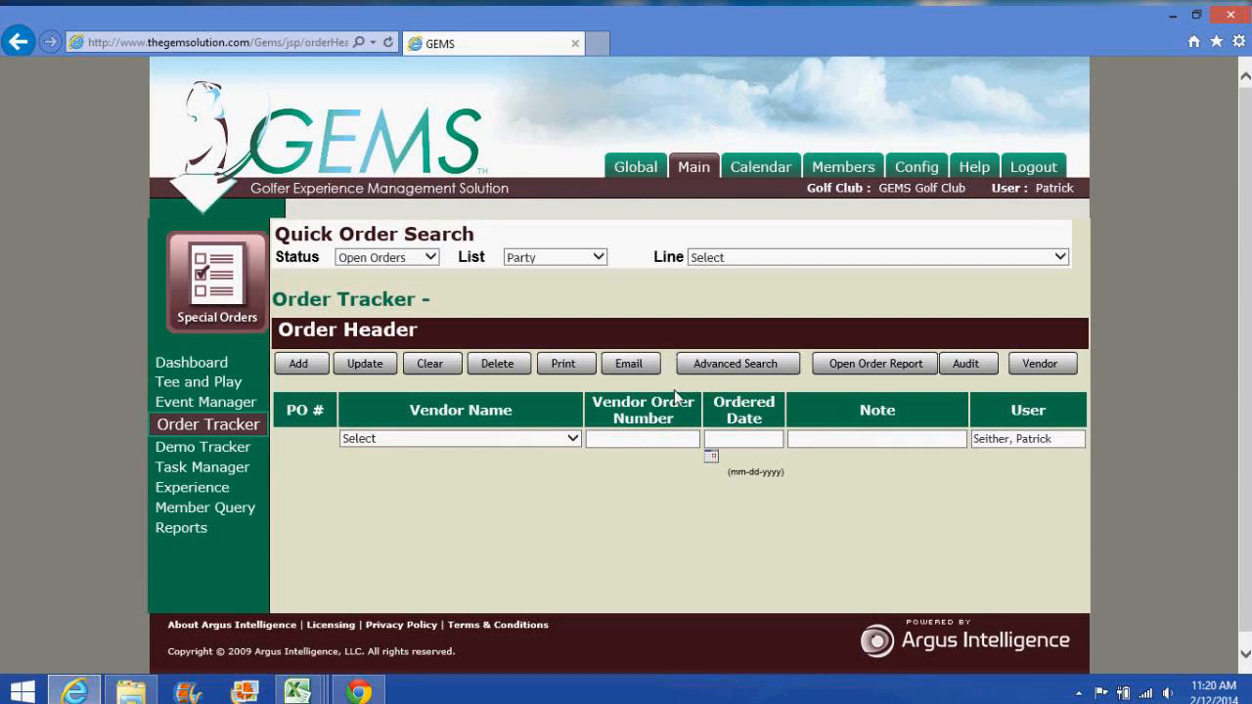
Step: Load Foot Joy order 10585, view the Adidas vendor record, then return to the Order Tracker
click(773, 257)
click(766, 298)
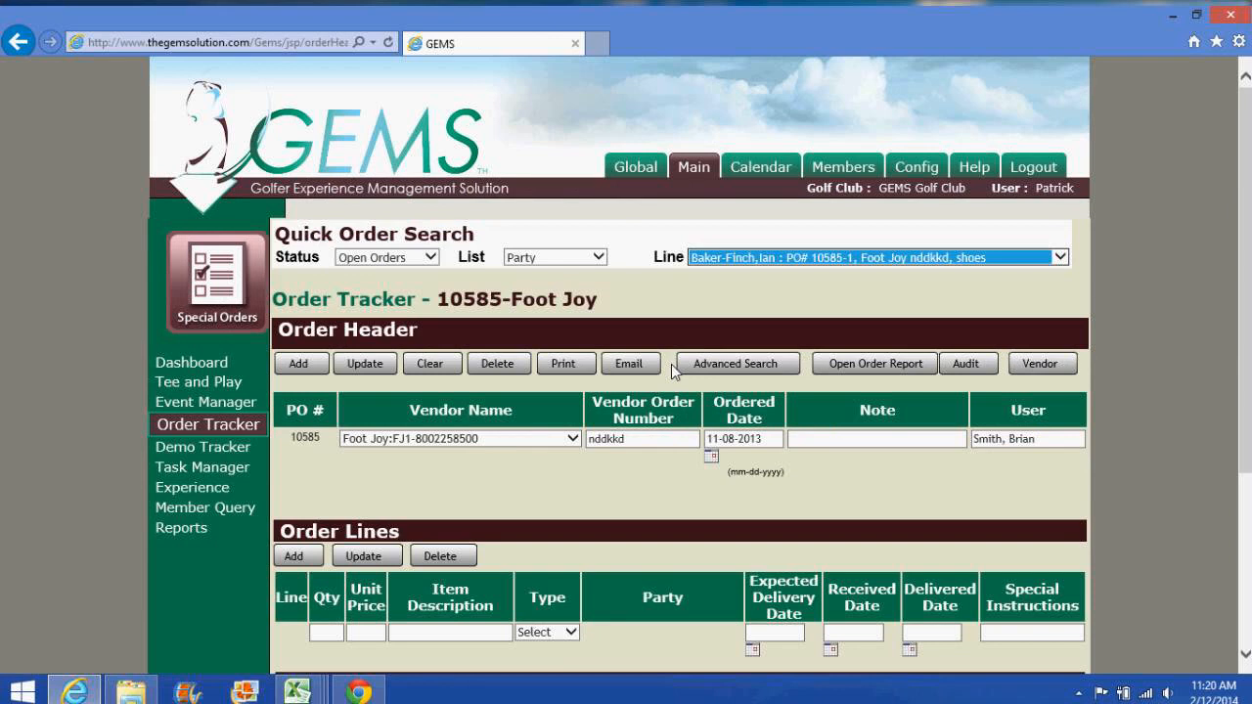
click(1037, 365)
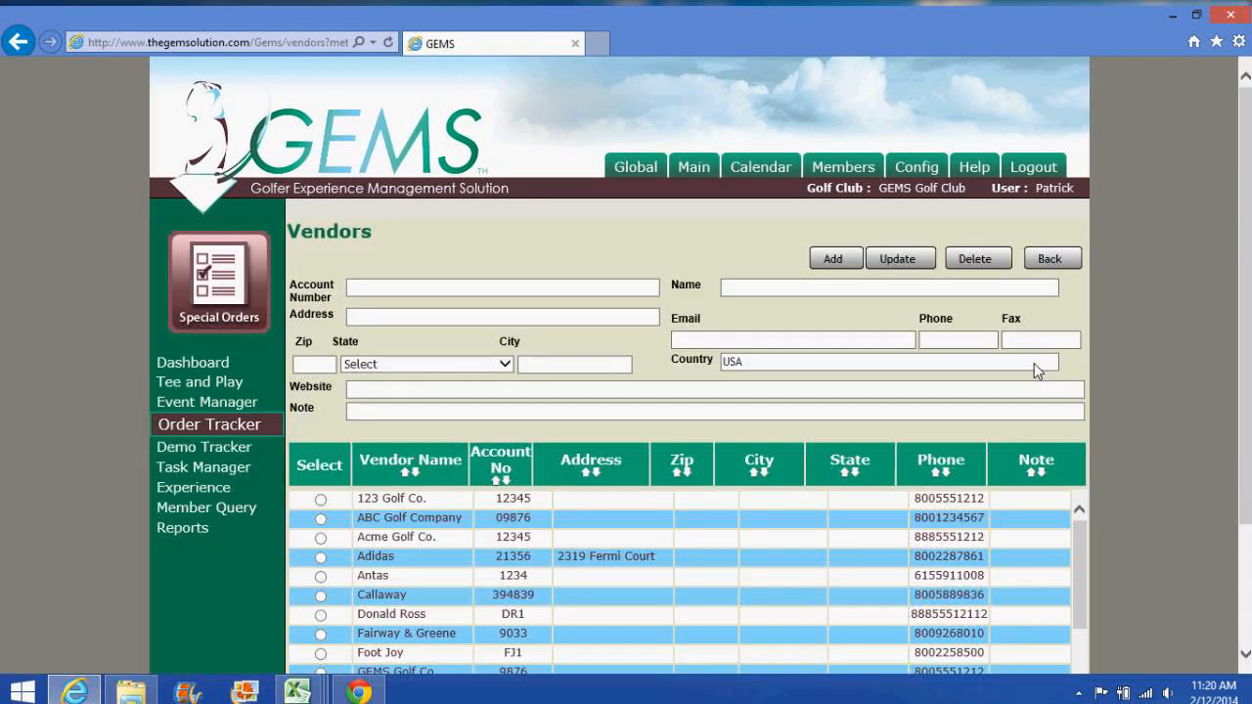
click(757, 337)
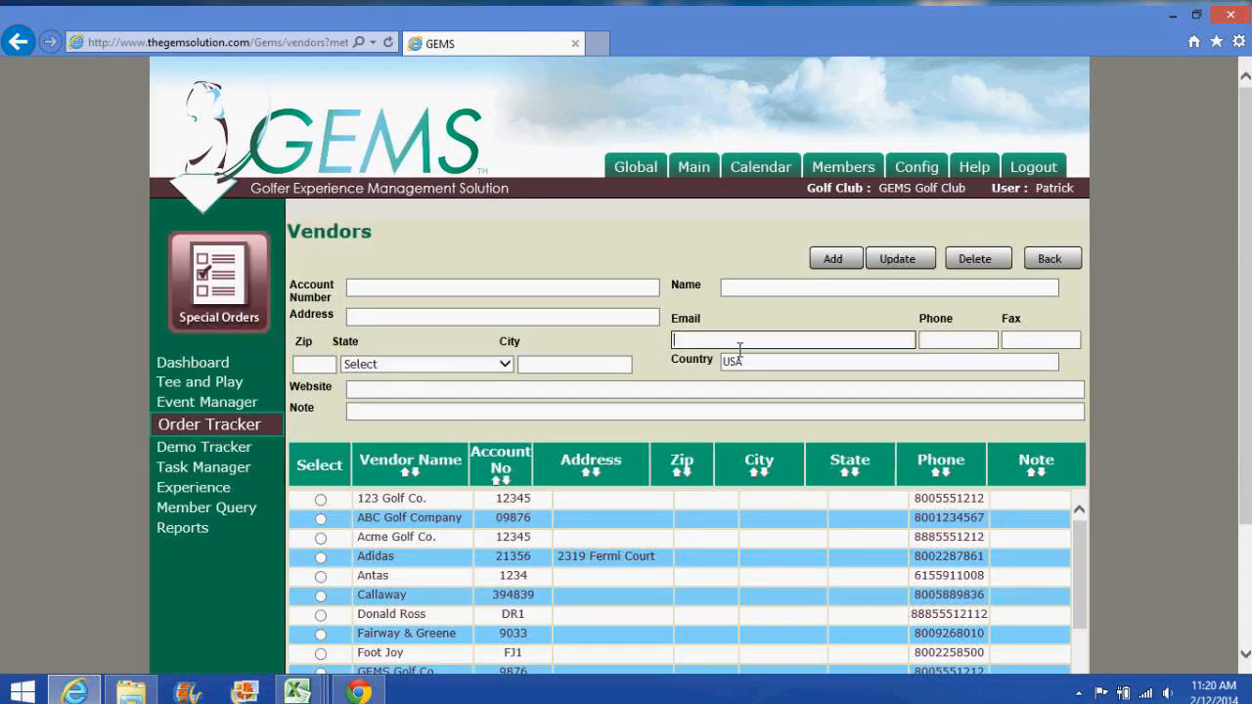
click(322, 557)
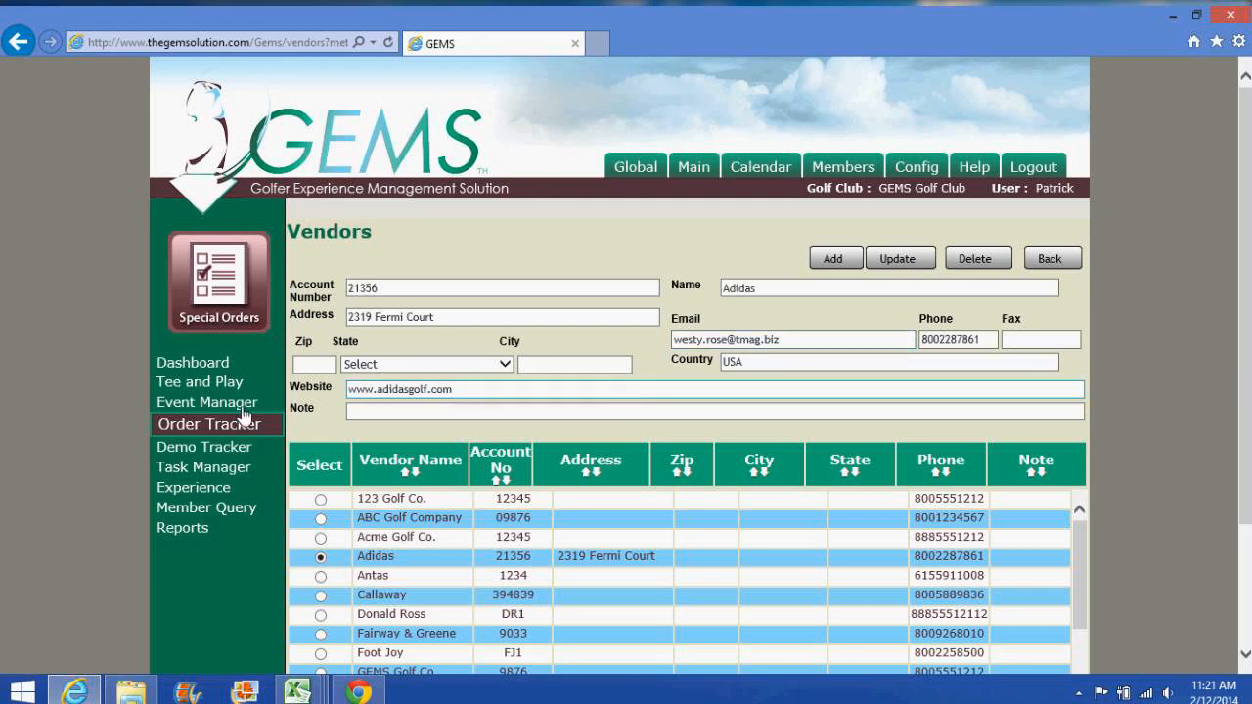
click(200, 430)
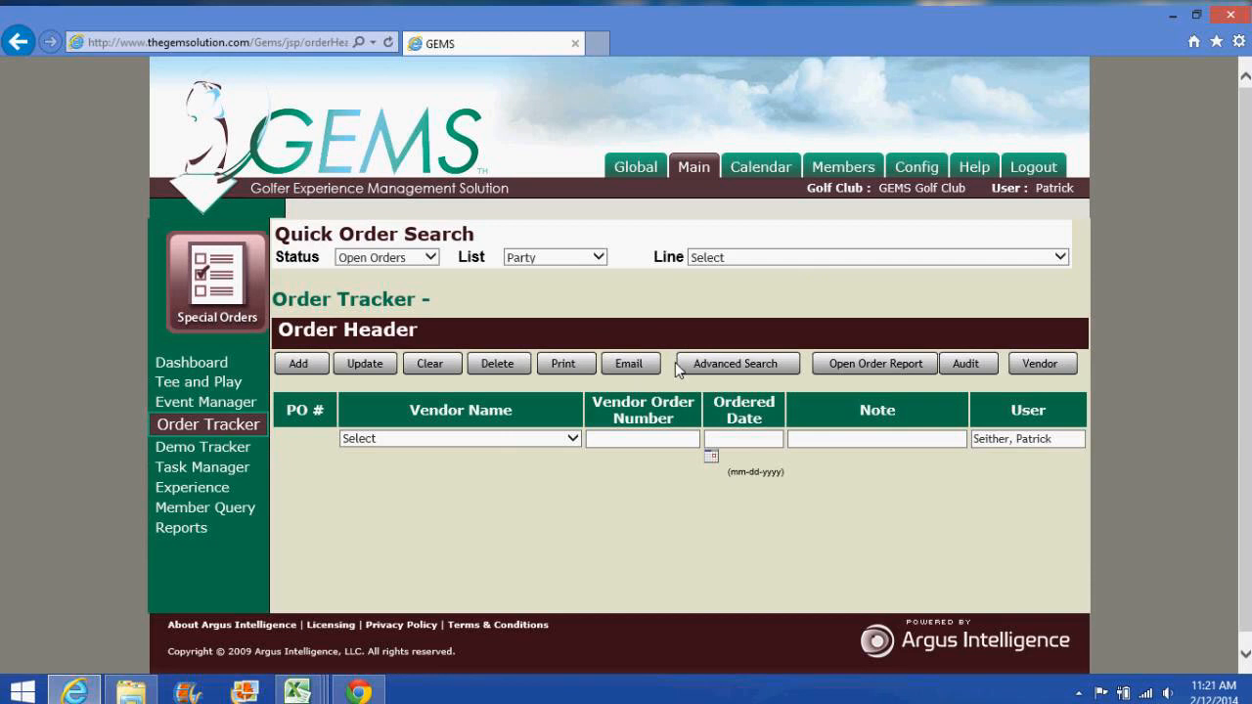
Step: Load Peter Millar order 11274 and select its white shirt xl line 1 for editing
click(749, 256)
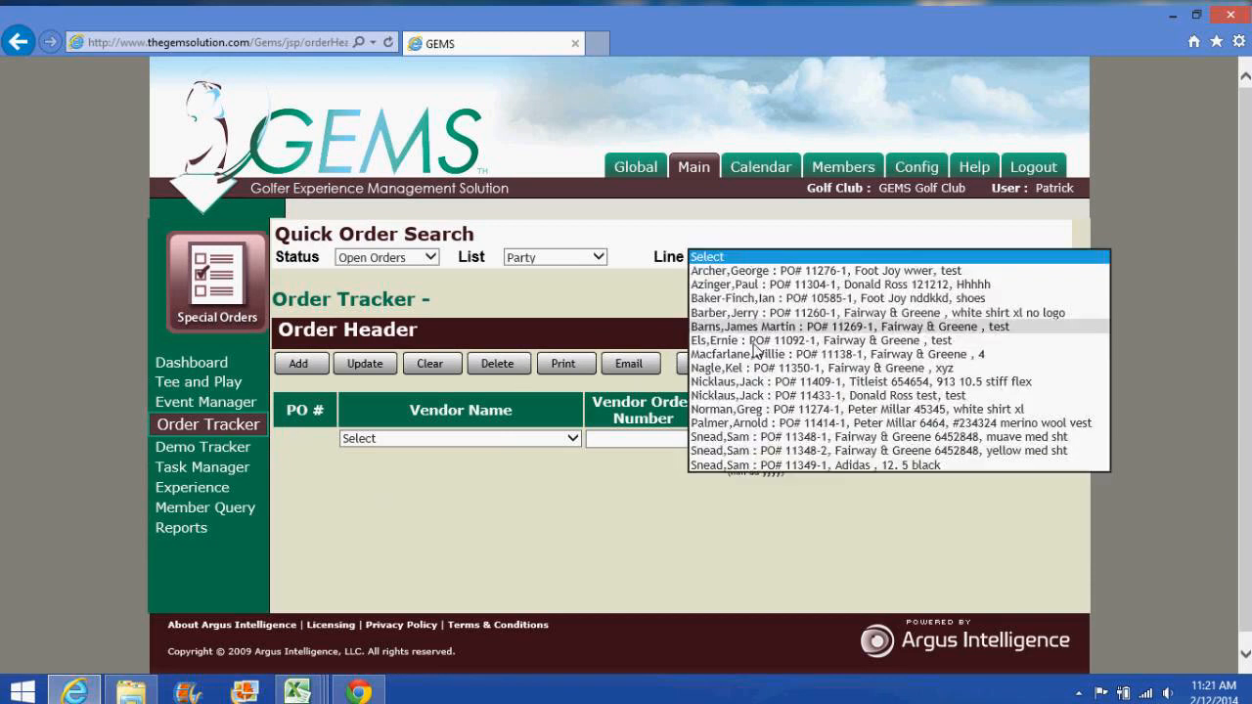
click(744, 409)
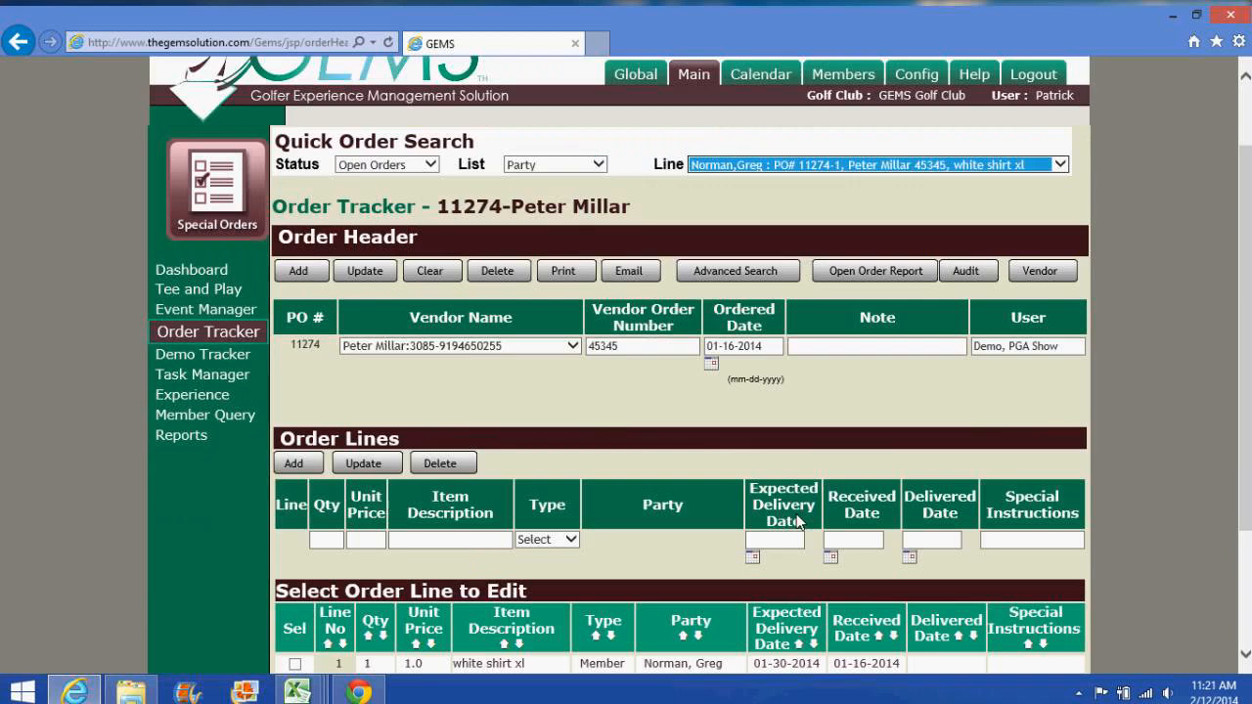
scroll(547, 504, down, 3)
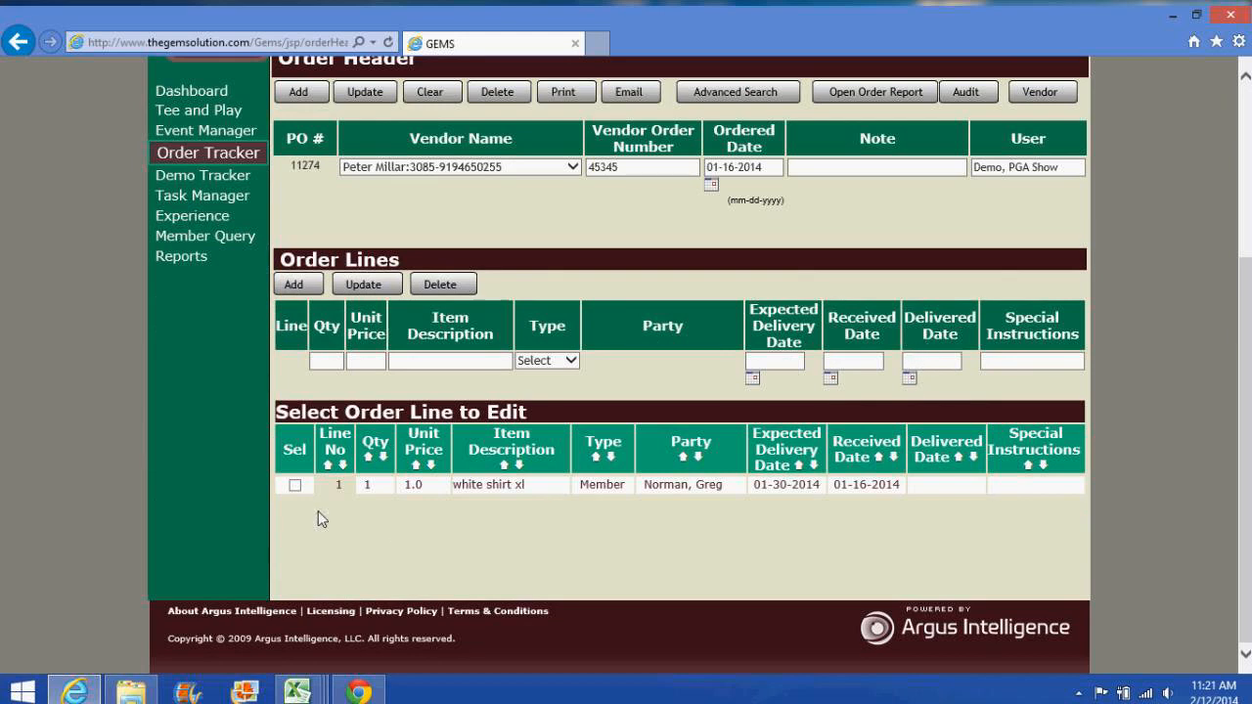
click(293, 489)
click(961, 364)
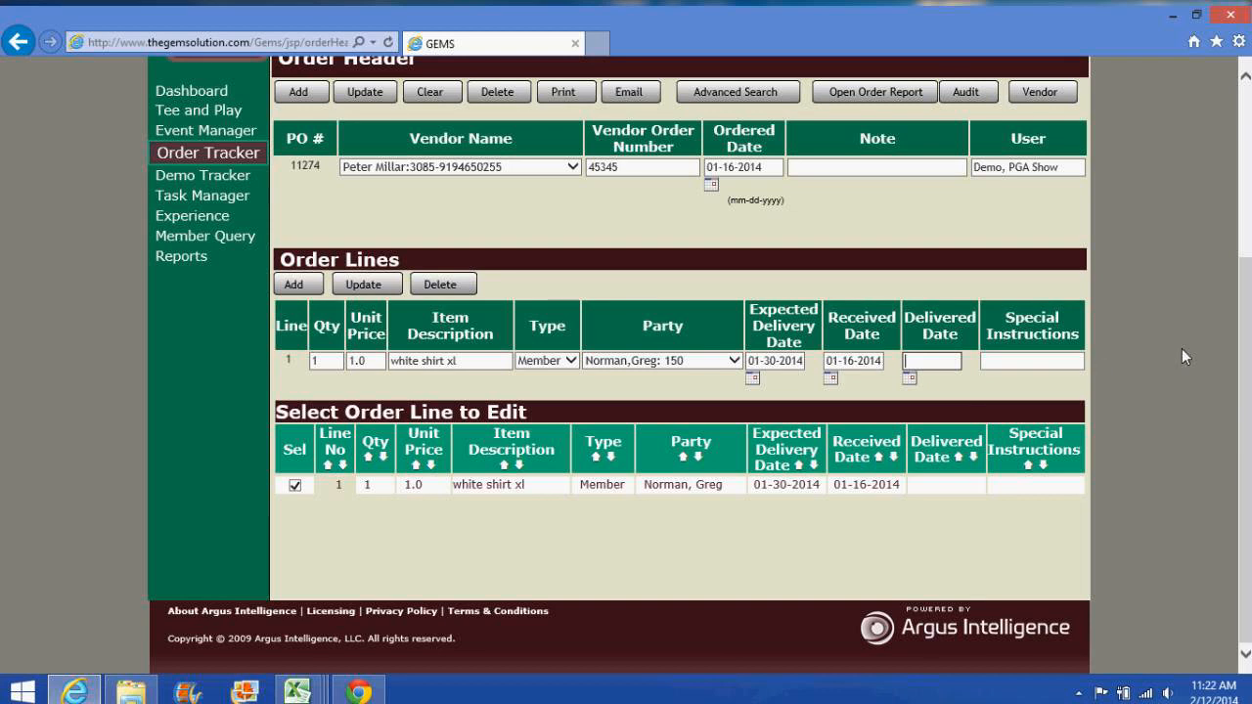
scroll(626, 352, up, 3)
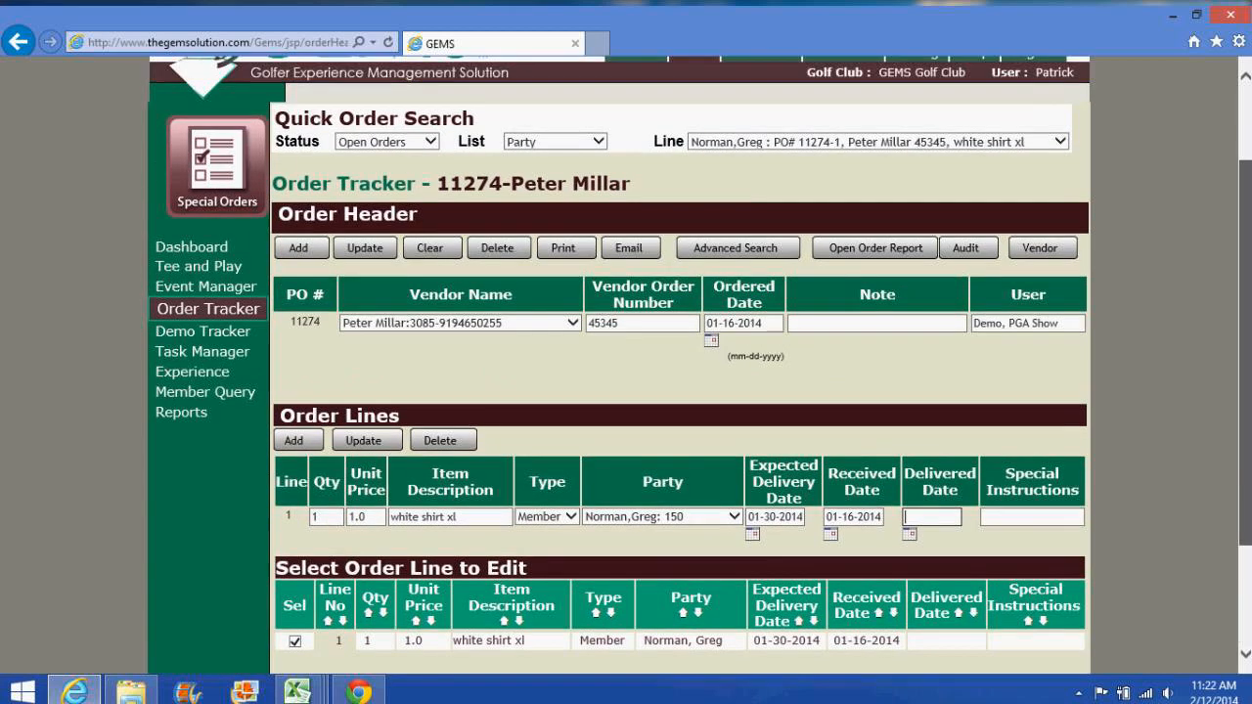
scroll(626, 352, down, 1)
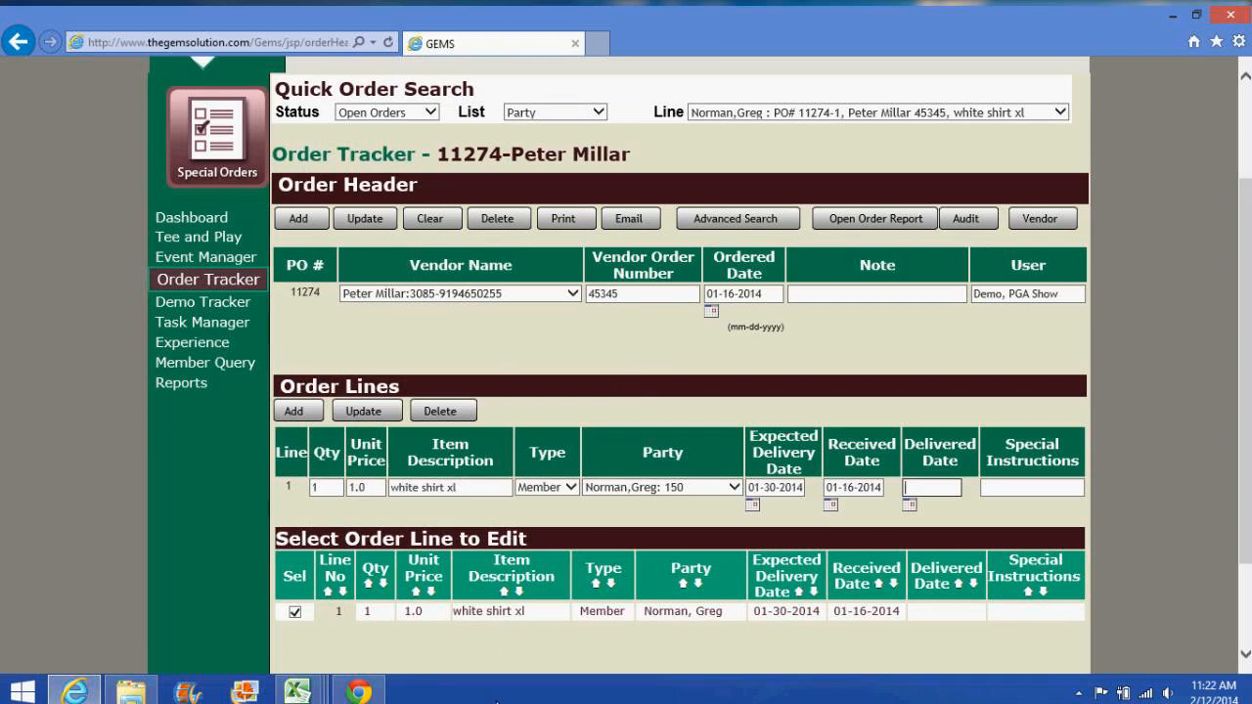
Step: Check the AnyMeeting screen-share tab in Chrome, then return to the GEMS order 11274 window
click(354, 691)
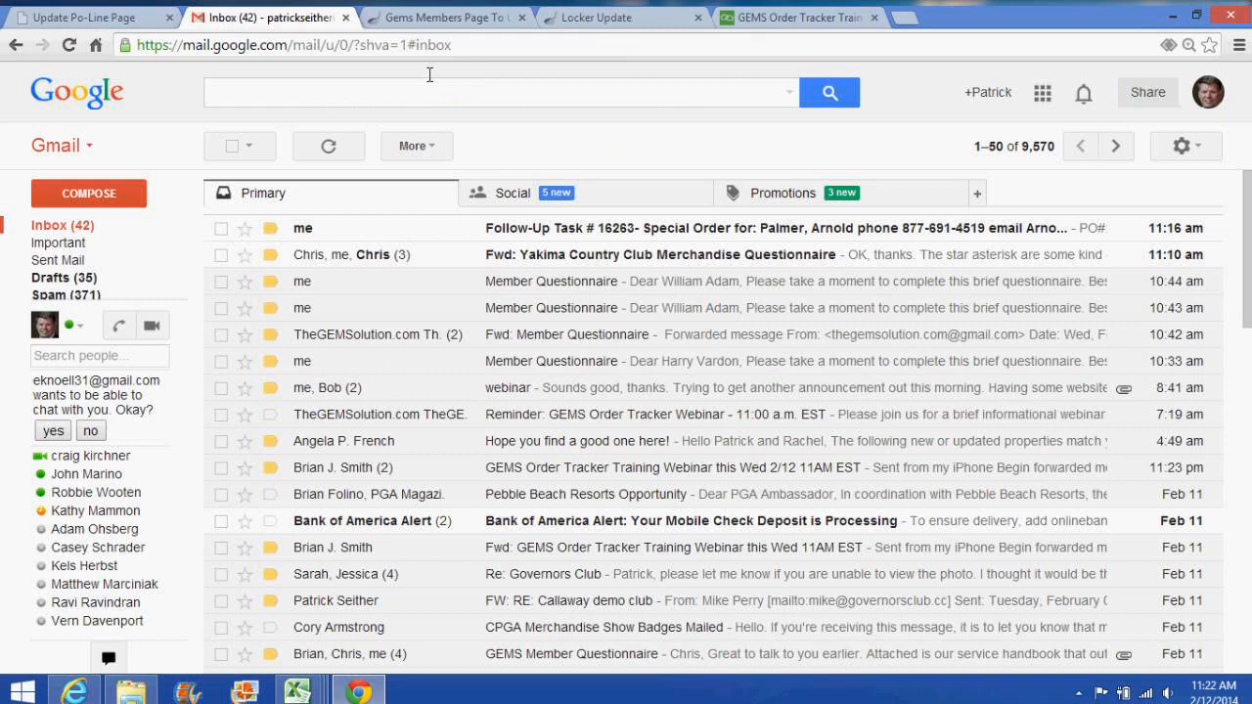
click(755, 21)
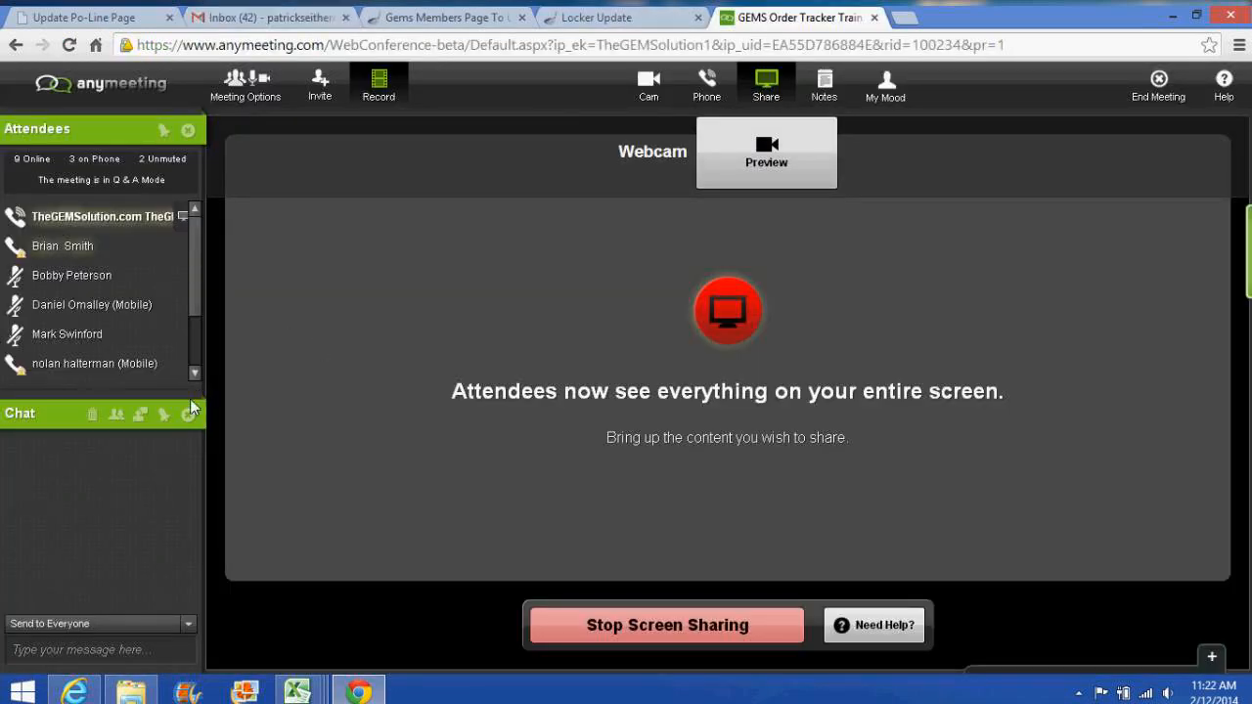
mouse_move(362, 694)
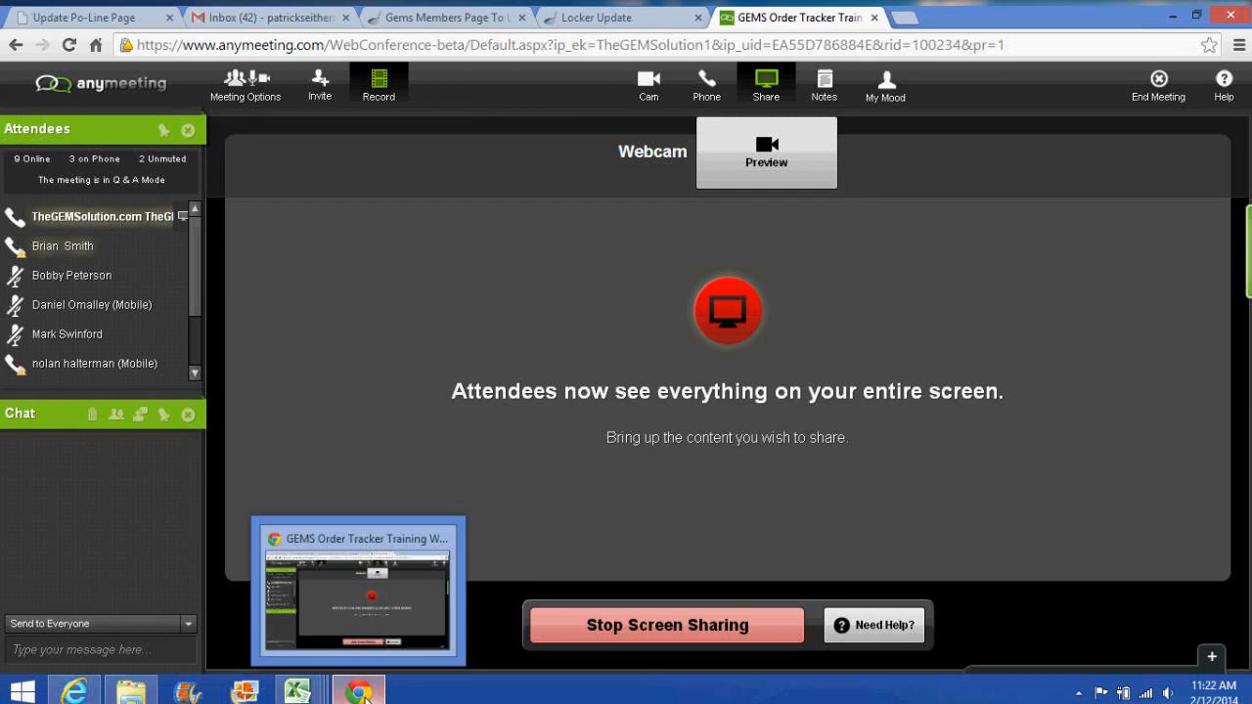
click(73, 691)
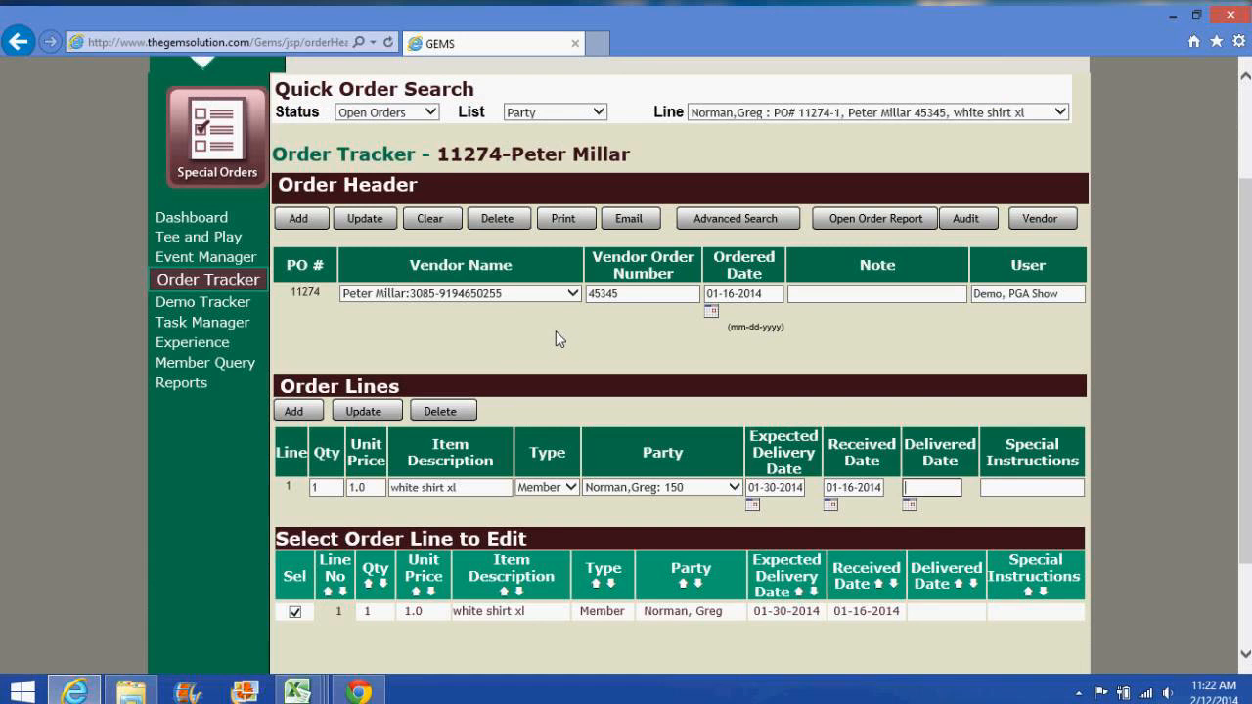
Step: Reload the Order Tracker as a blank form, opening and closing the Vendor Name list unchosen
scroll(556, 331, down, 2)
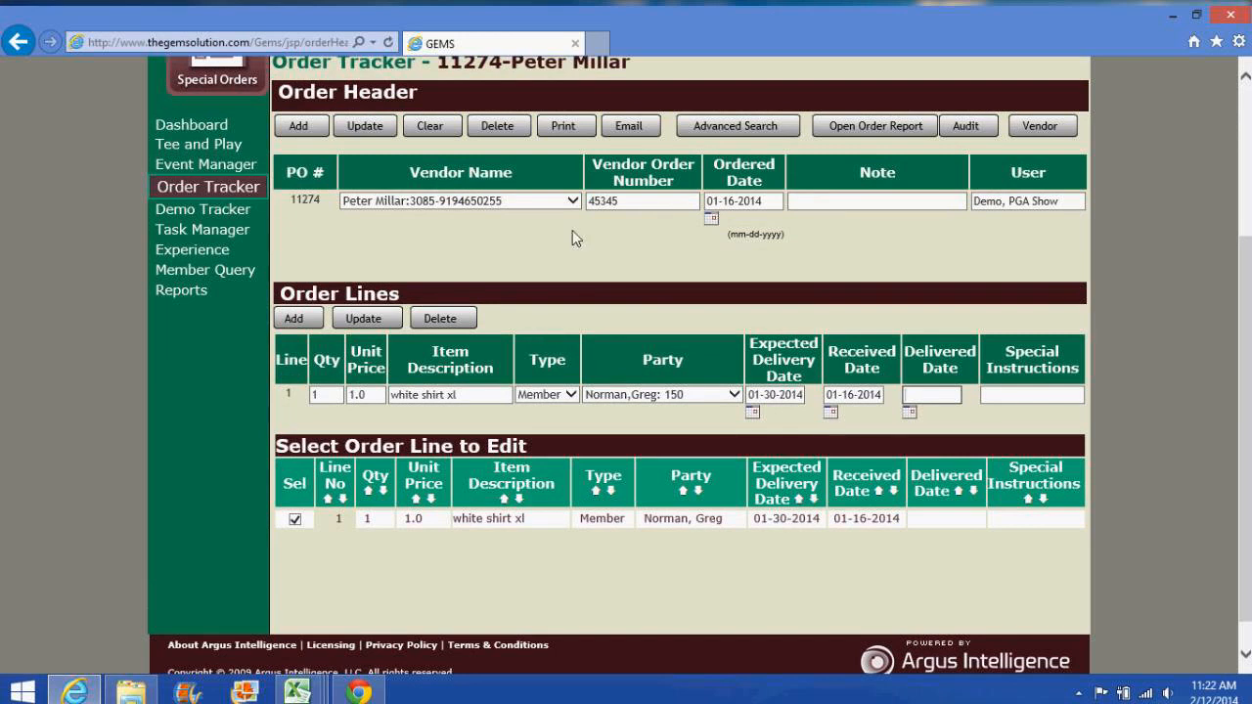
click(251, 193)
click(422, 439)
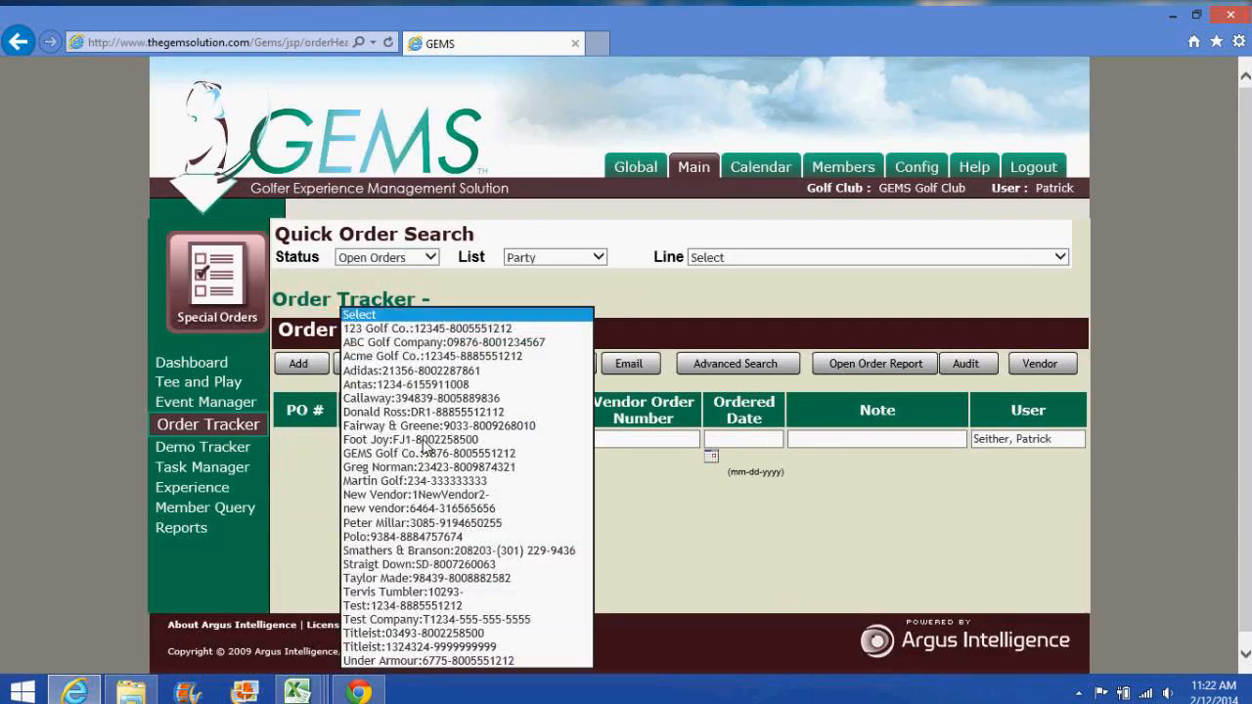
click(685, 311)
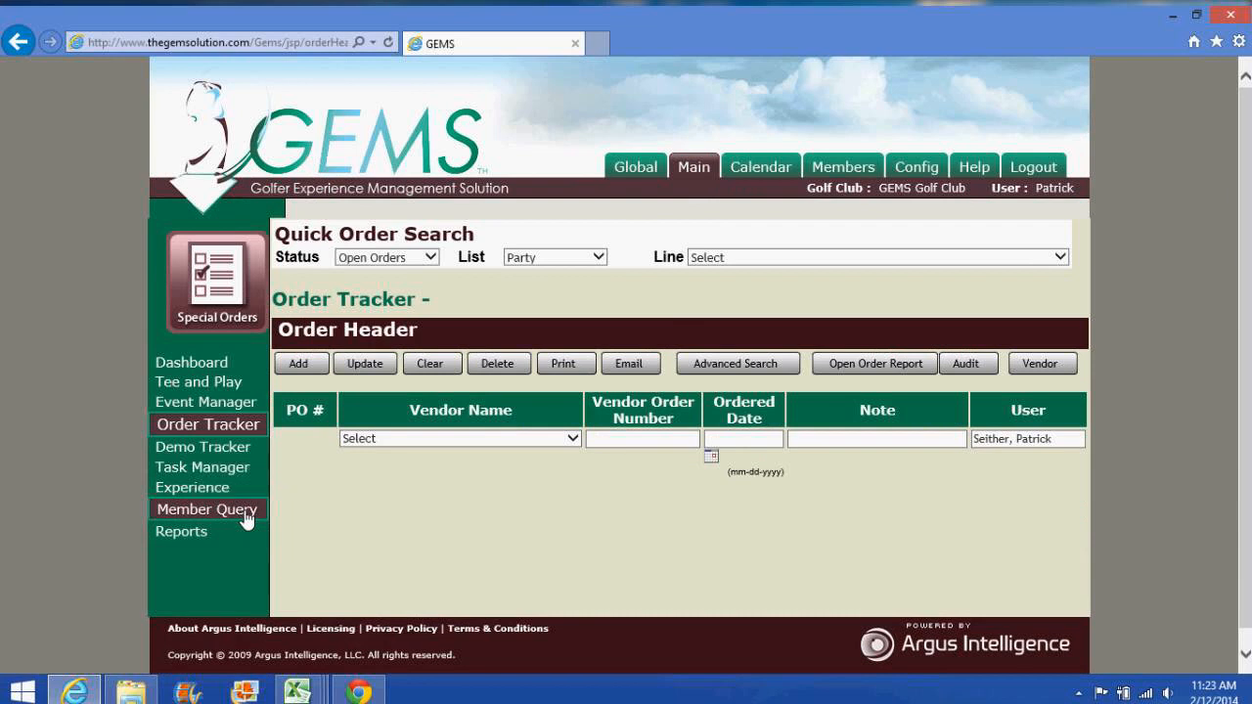
click(359, 693)
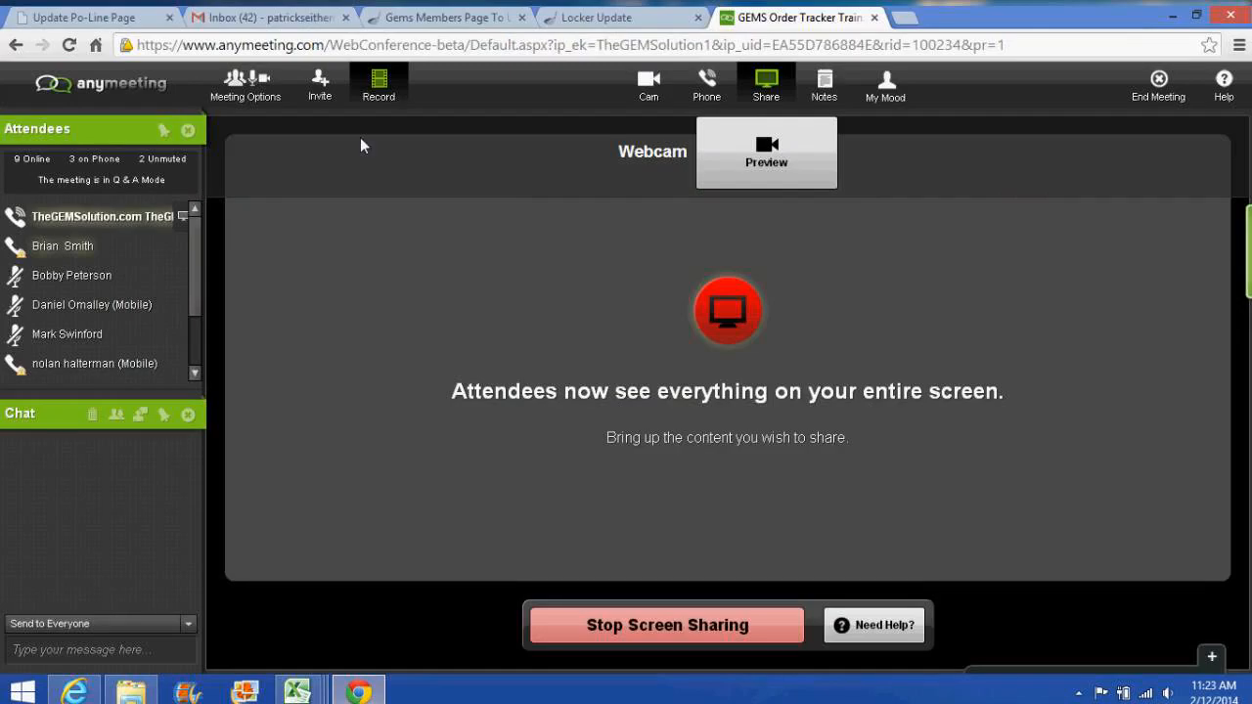
click(448, 22)
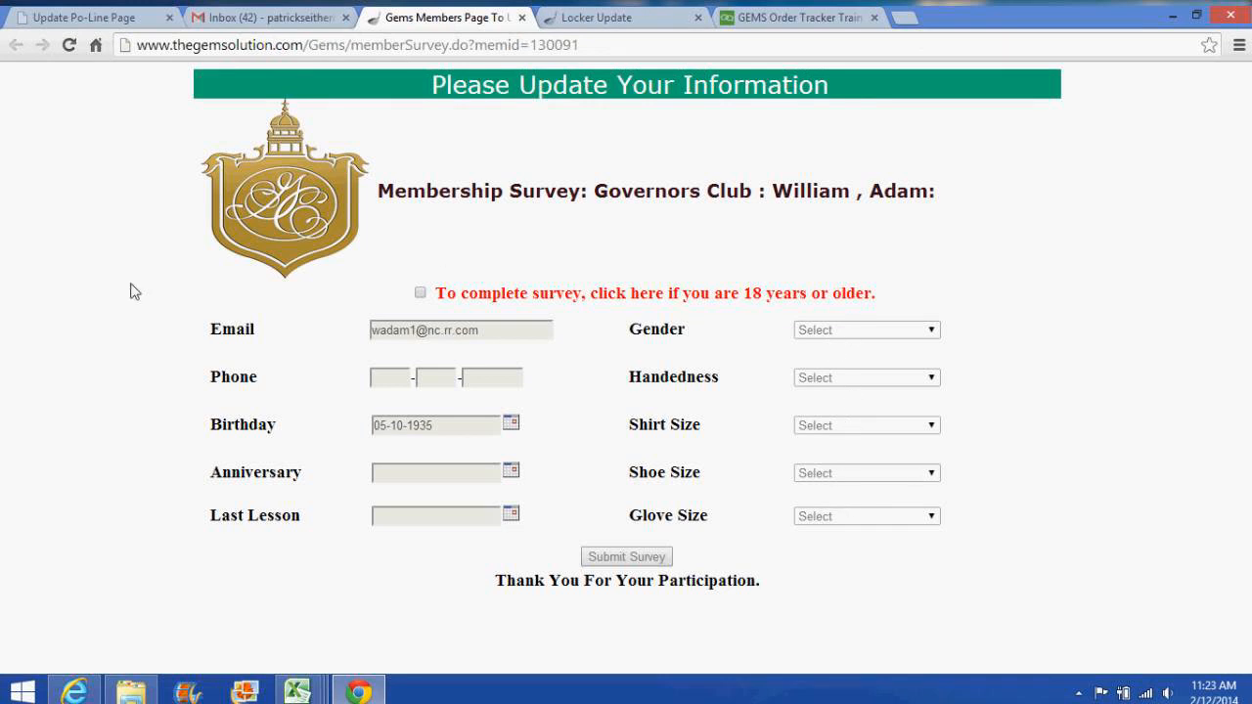
click(584, 22)
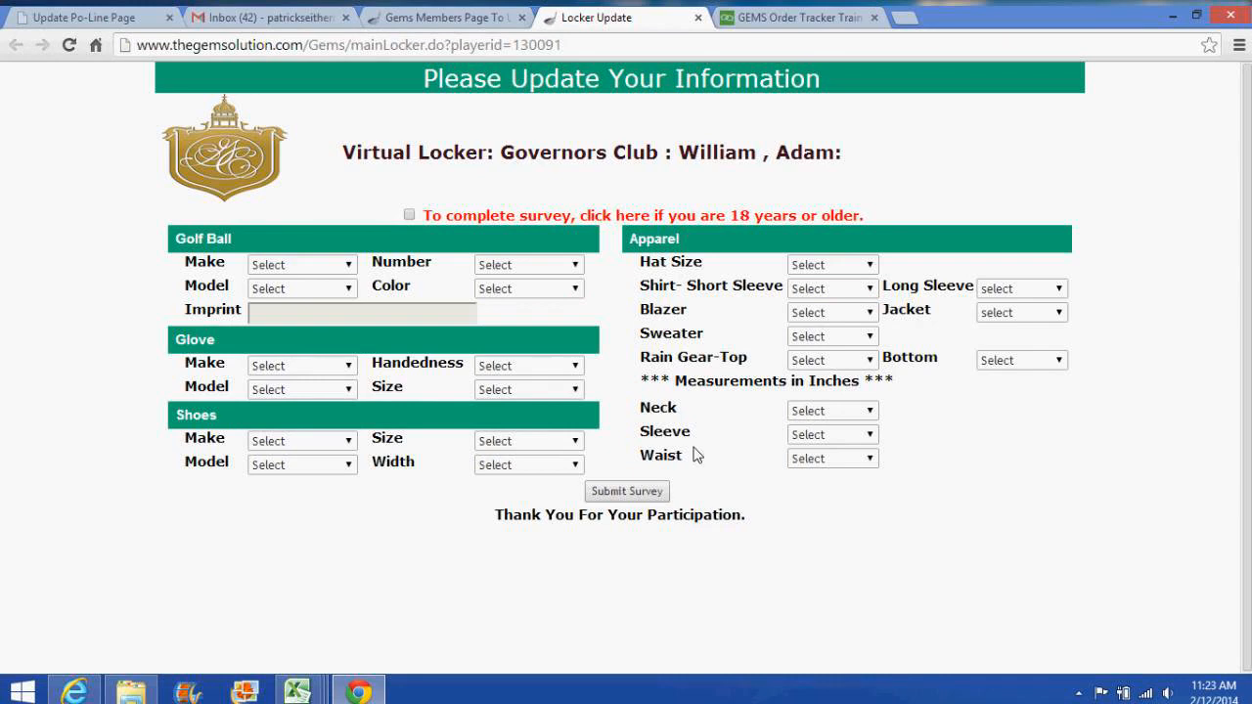
click(467, 18)
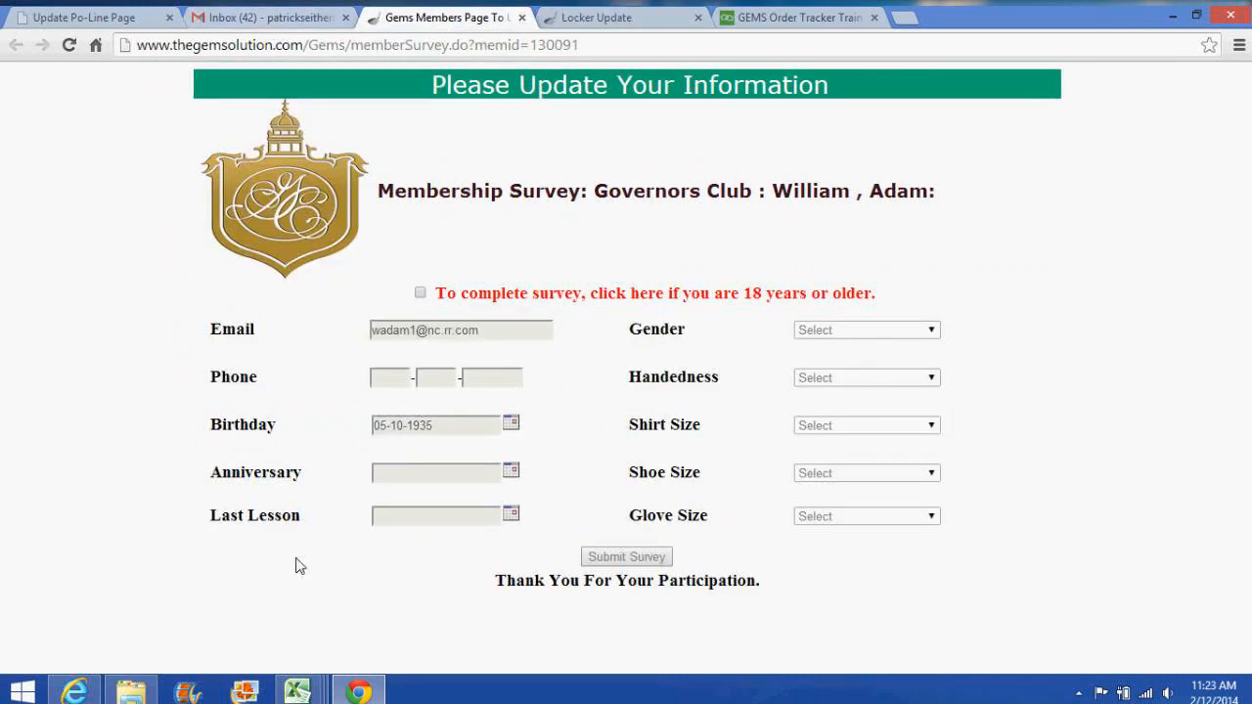
click(78, 695)
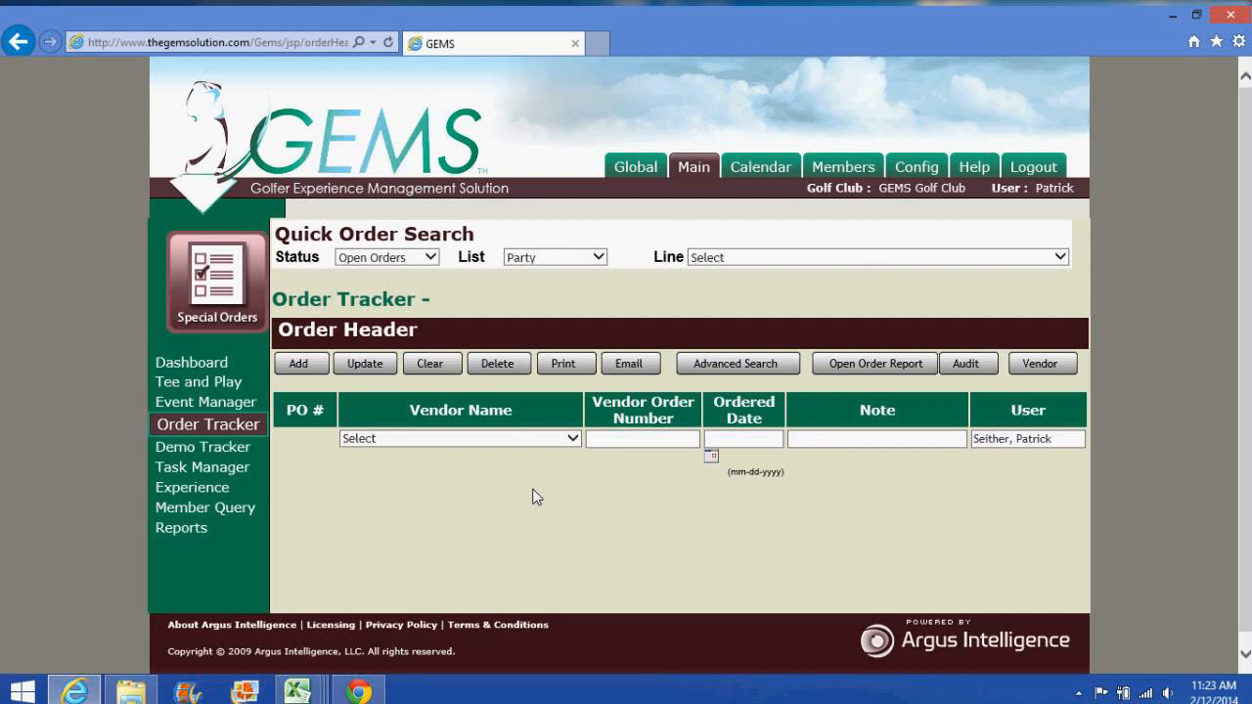
Step: Switch to the GEMS Order Tracker Training meeting tab and stop screen sharing
click(368, 694)
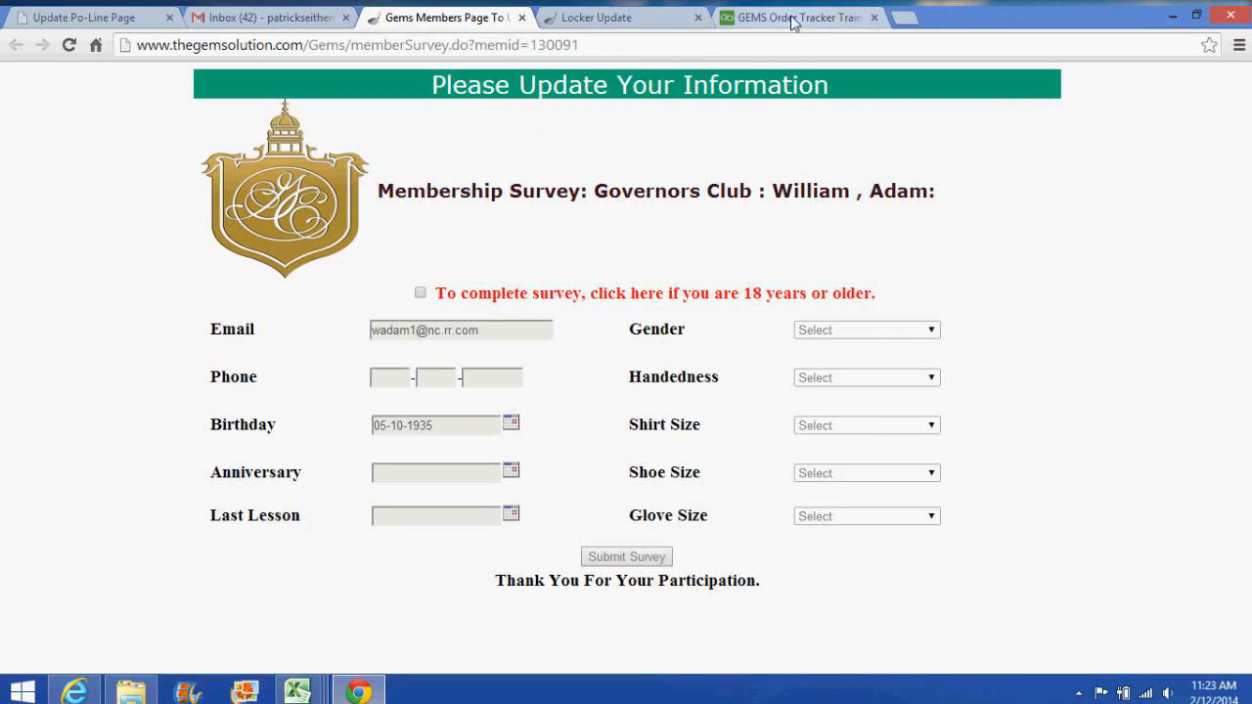
click(793, 18)
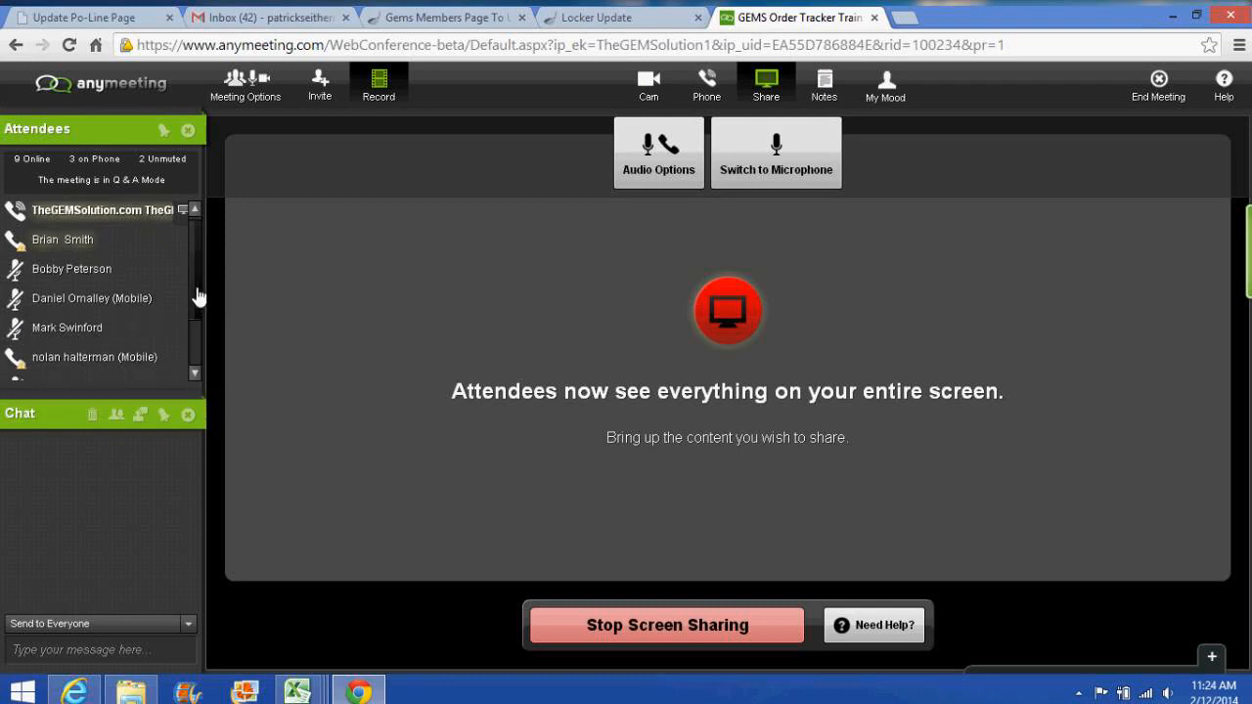
drag(195, 294, 202, 241)
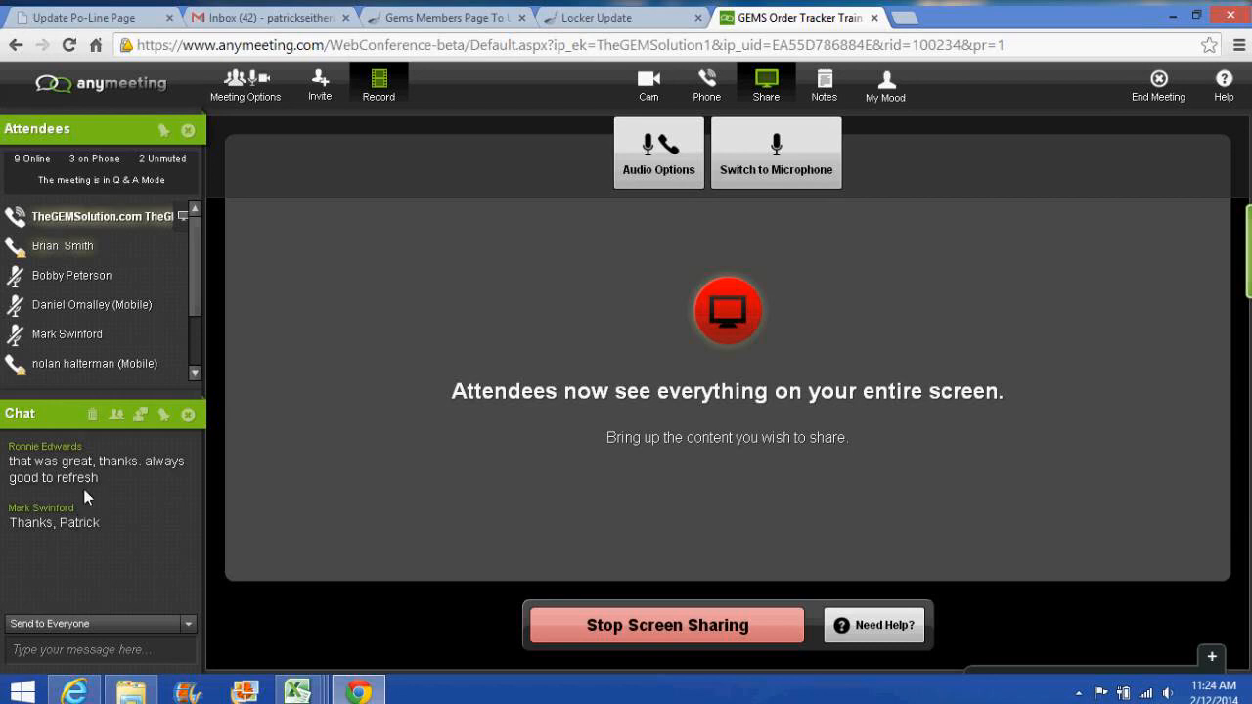
mouse_move(182, 335)
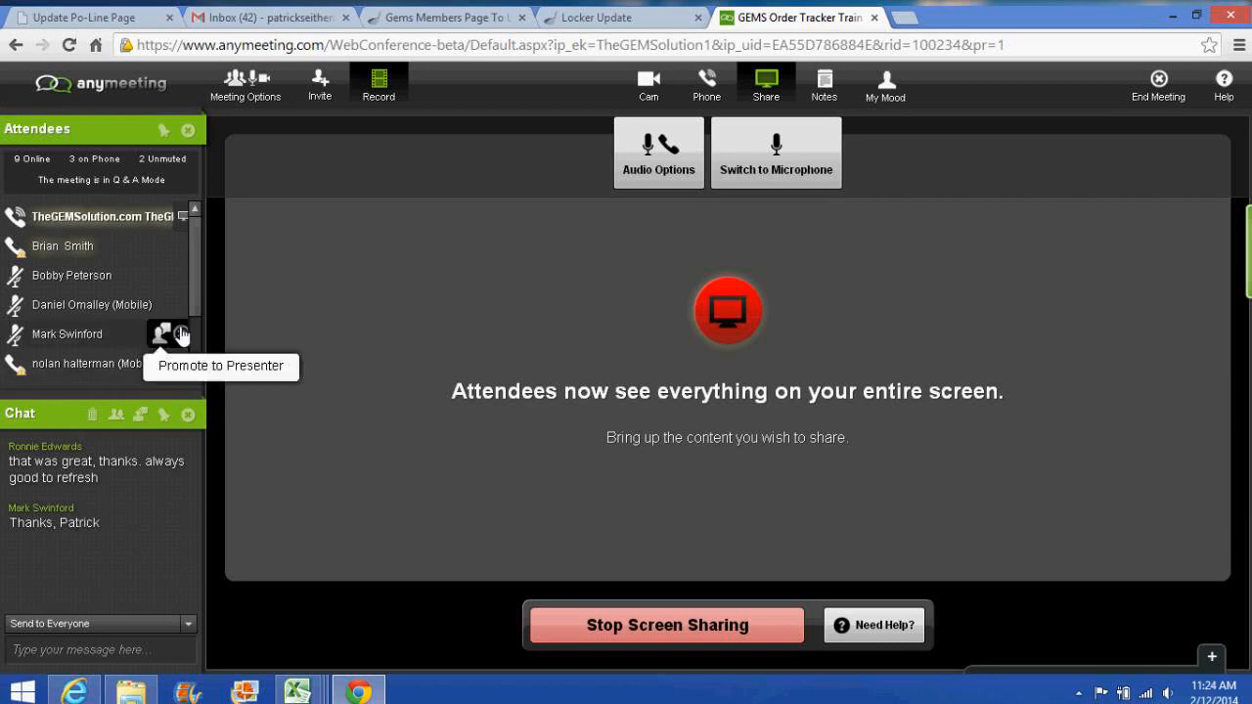
drag(198, 311, 201, 362)
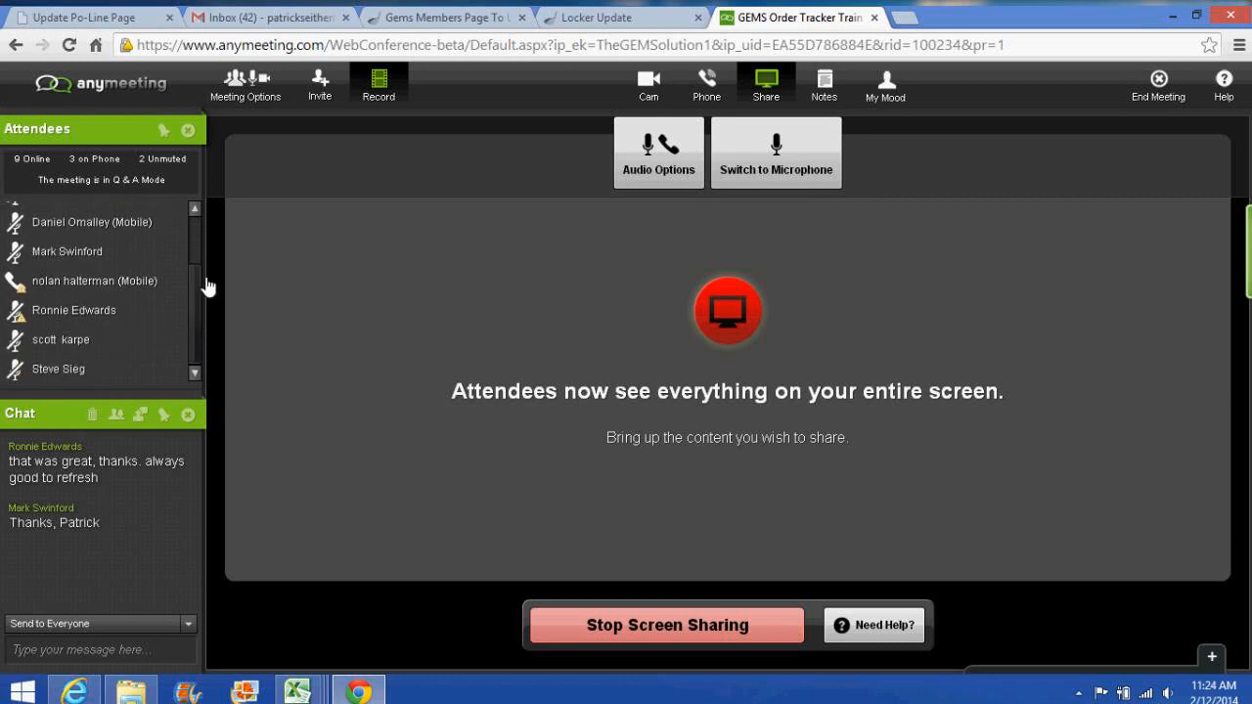
mouse_move(102, 368)
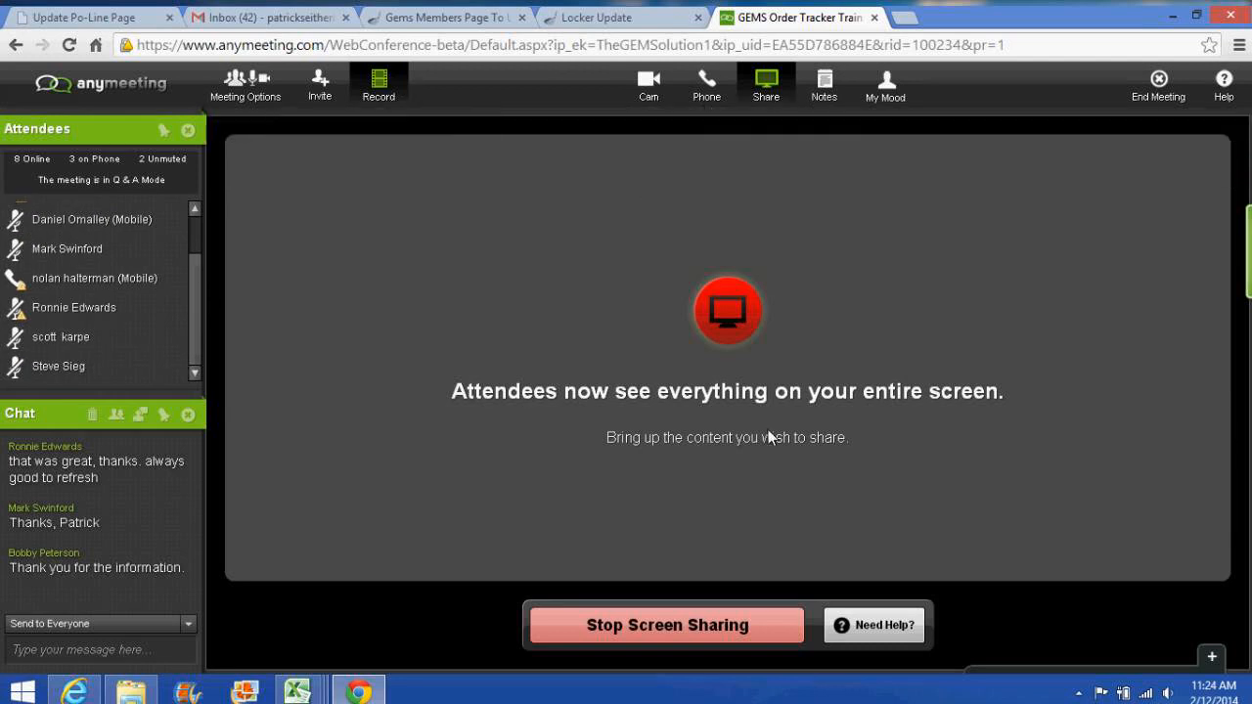
click(690, 634)
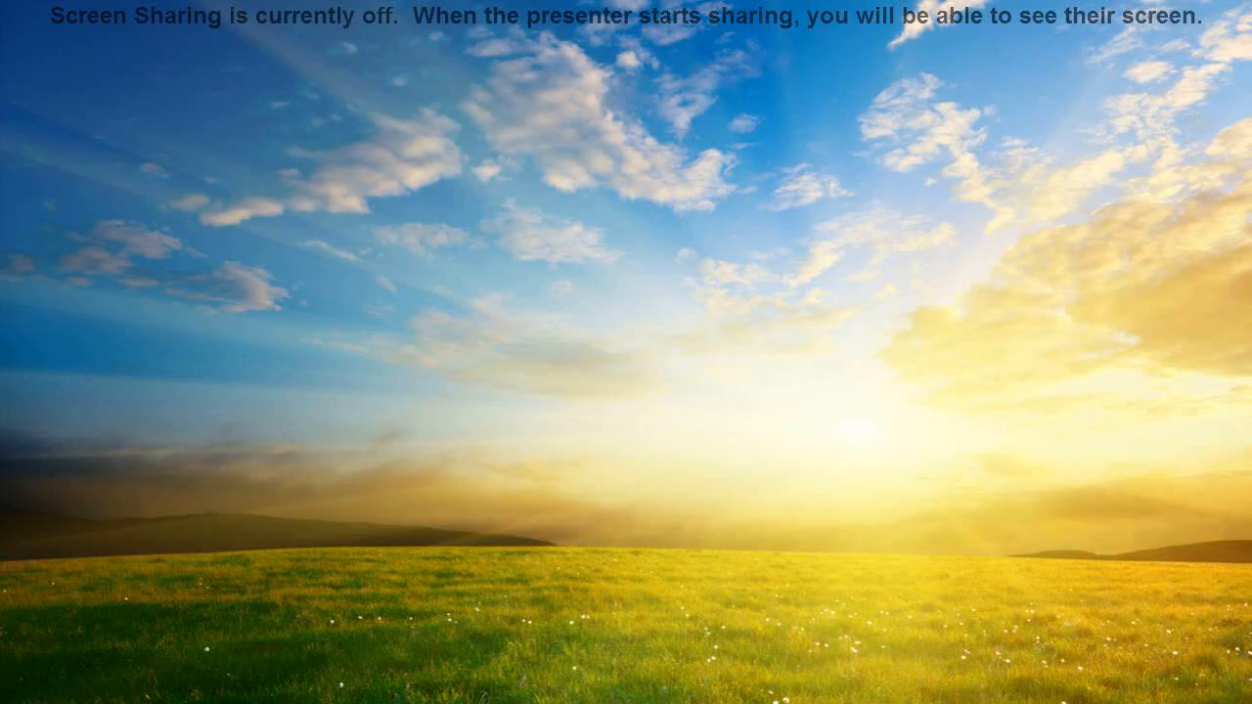